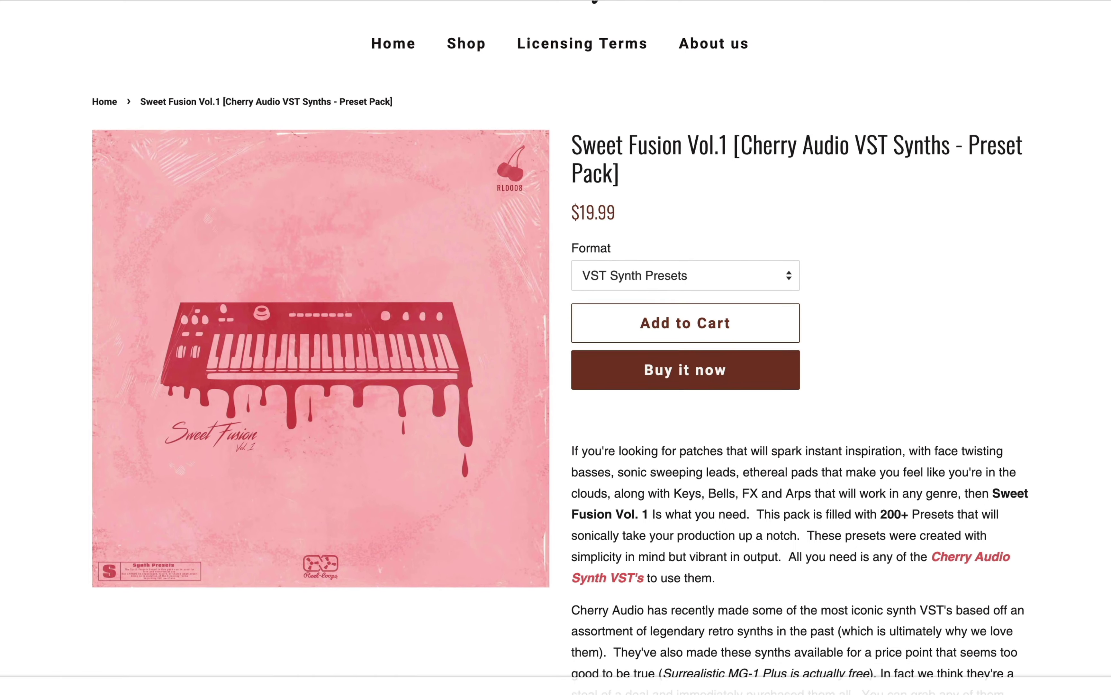
# - Read through the product description of the Sweet Fusion Vol.1 preset pack
pyautogui.scroll(-1, 555, 347)
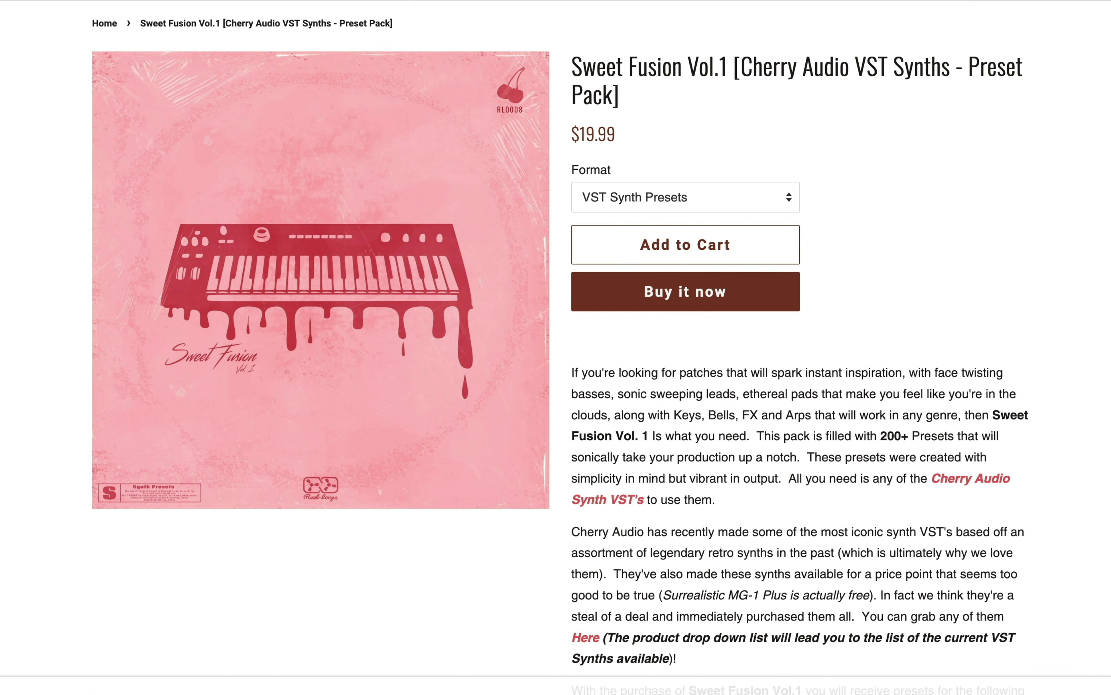
pyautogui.scroll(-2, 556, 349)
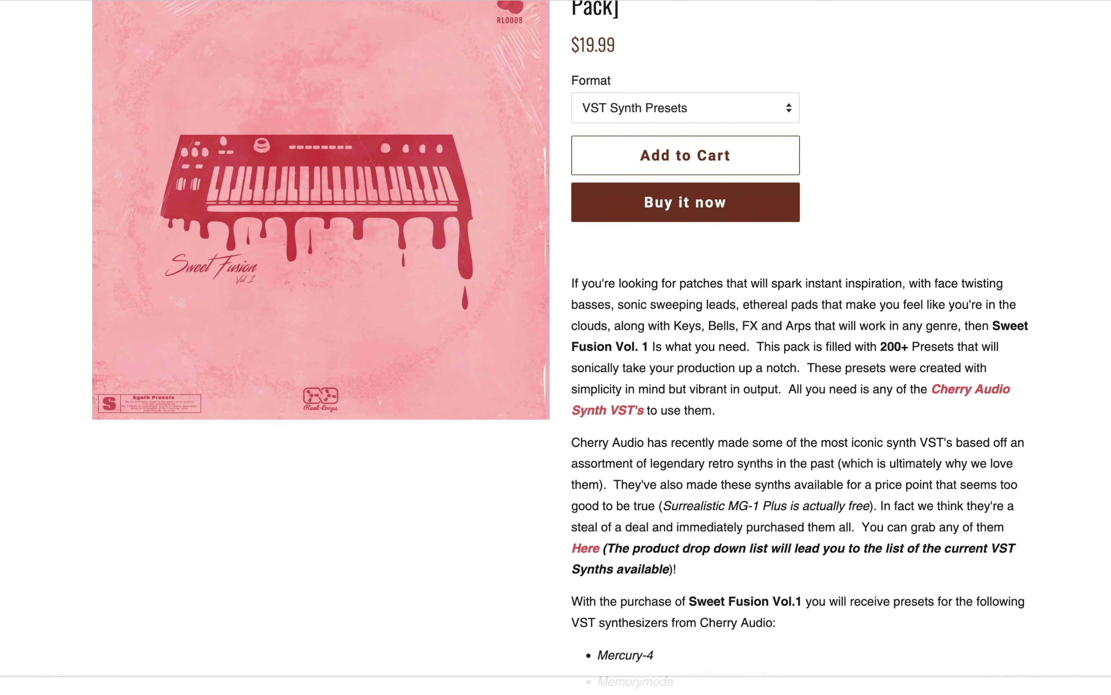
pyautogui.scroll(-9, 556, 347)
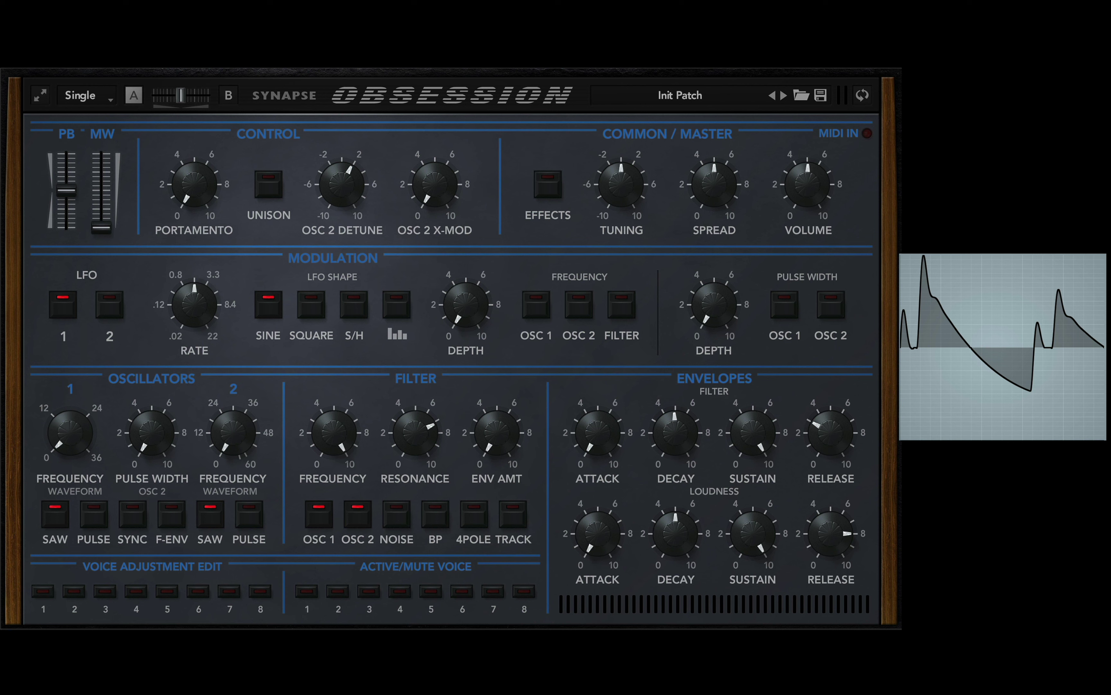
# - Examine the available interface sizes and the Single, Dual and Split mode choices with their voice counts
pyautogui.click(41, 95)
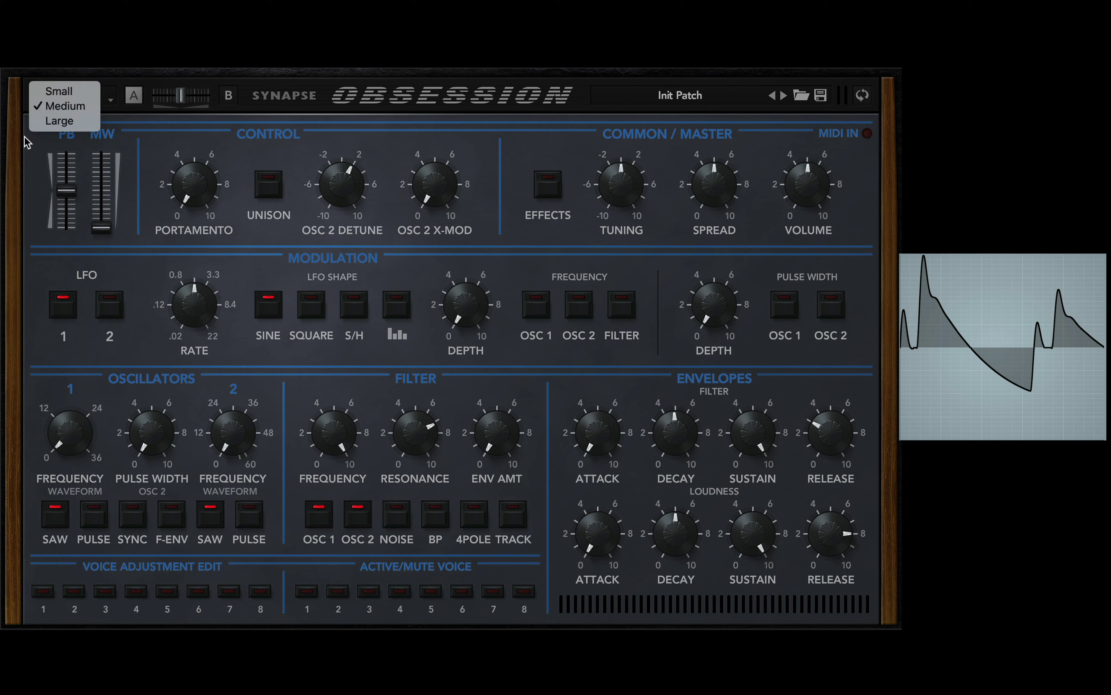
pyautogui.click(76, 78)
pyautogui.click(85, 98)
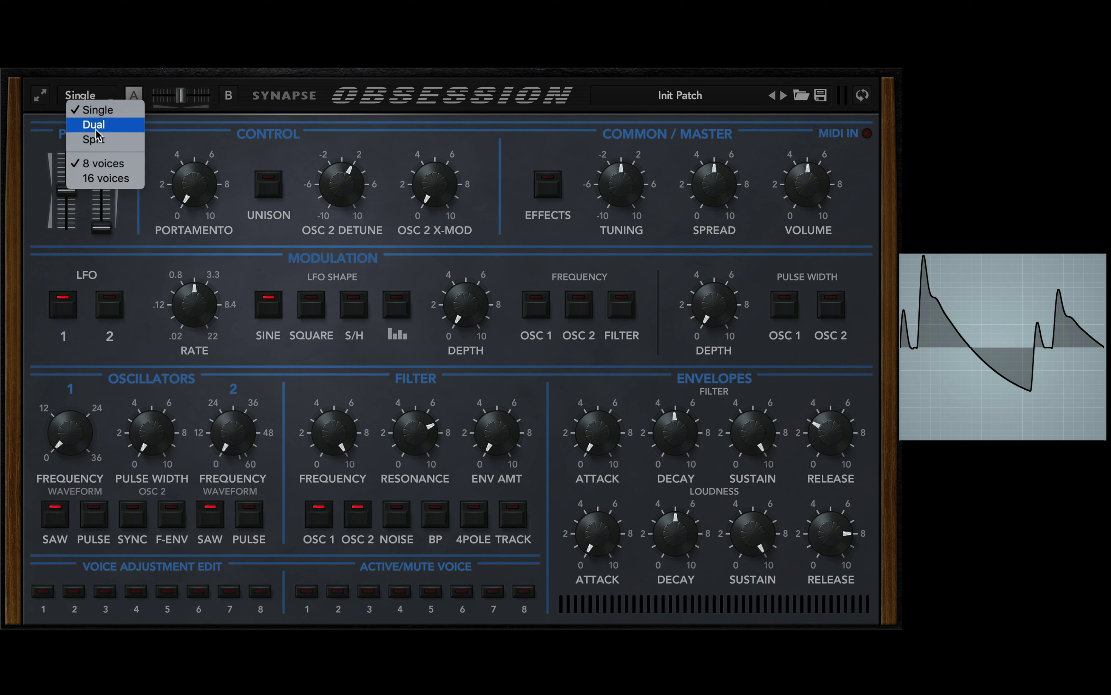
pyautogui.click(228, 103)
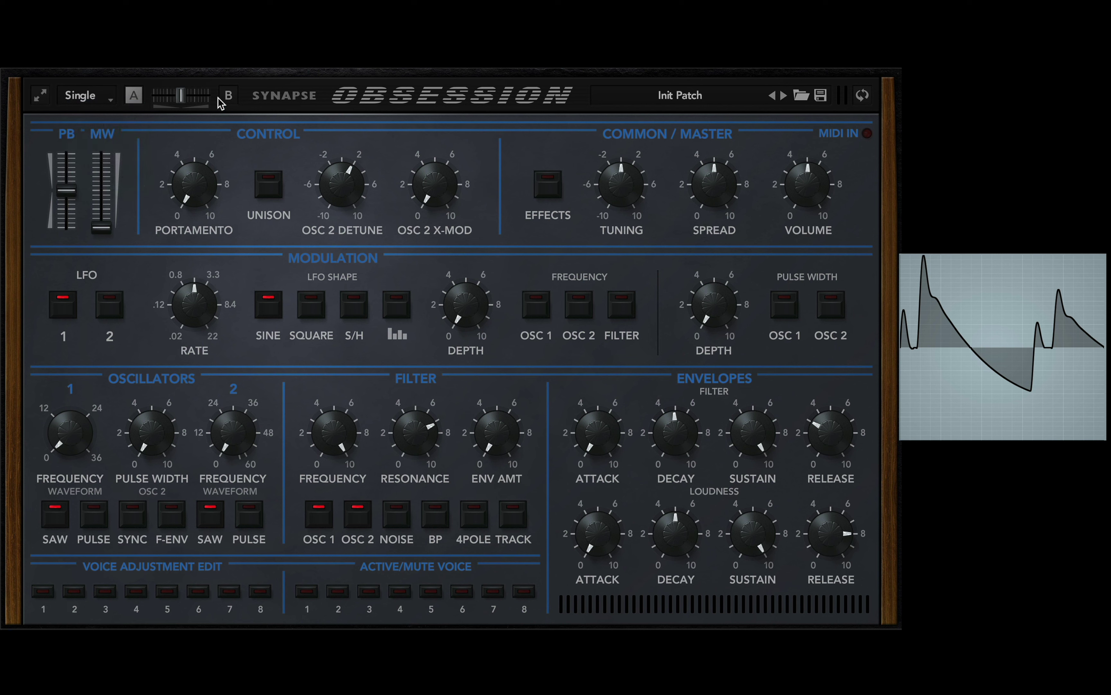
# - Shift the balance between parts A and B slightly towards B and compare both parts, ending on part A
pyautogui.moveTo(182, 97)
pyautogui.mouseDown()
pyautogui.moveTo(195, 102)
pyautogui.moveTo(158, 96)
pyautogui.moveTo(189, 97)
pyautogui.mouseUp()
pyautogui.click(223, 97)
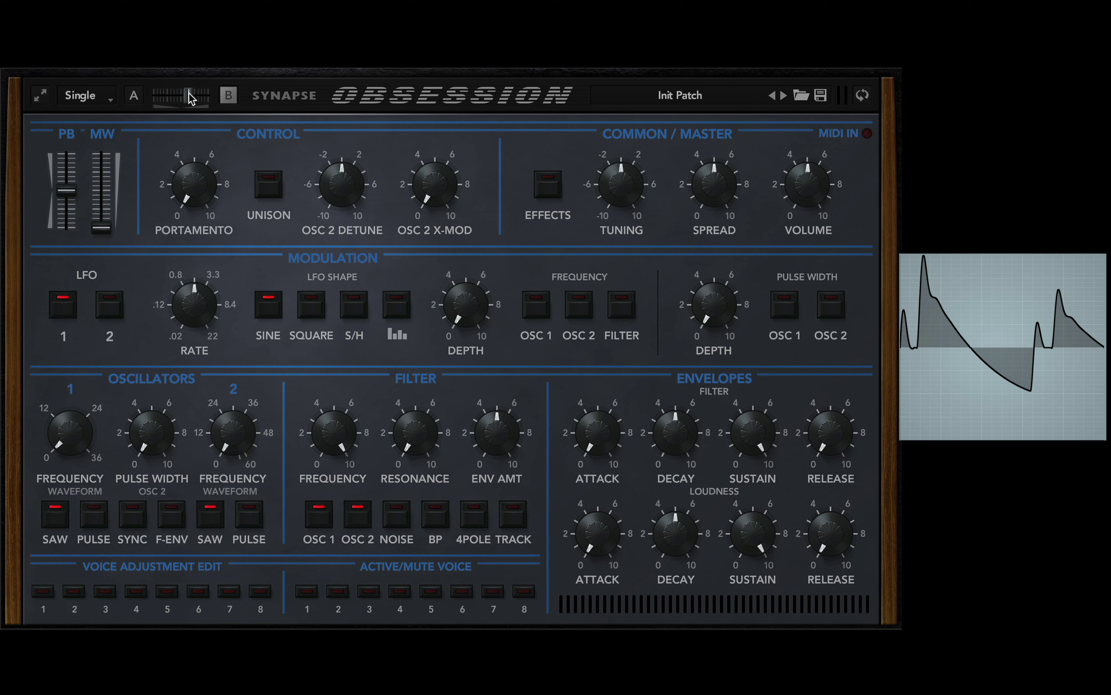
pyautogui.click(140, 97)
pyautogui.click(228, 98)
pyautogui.click(138, 97)
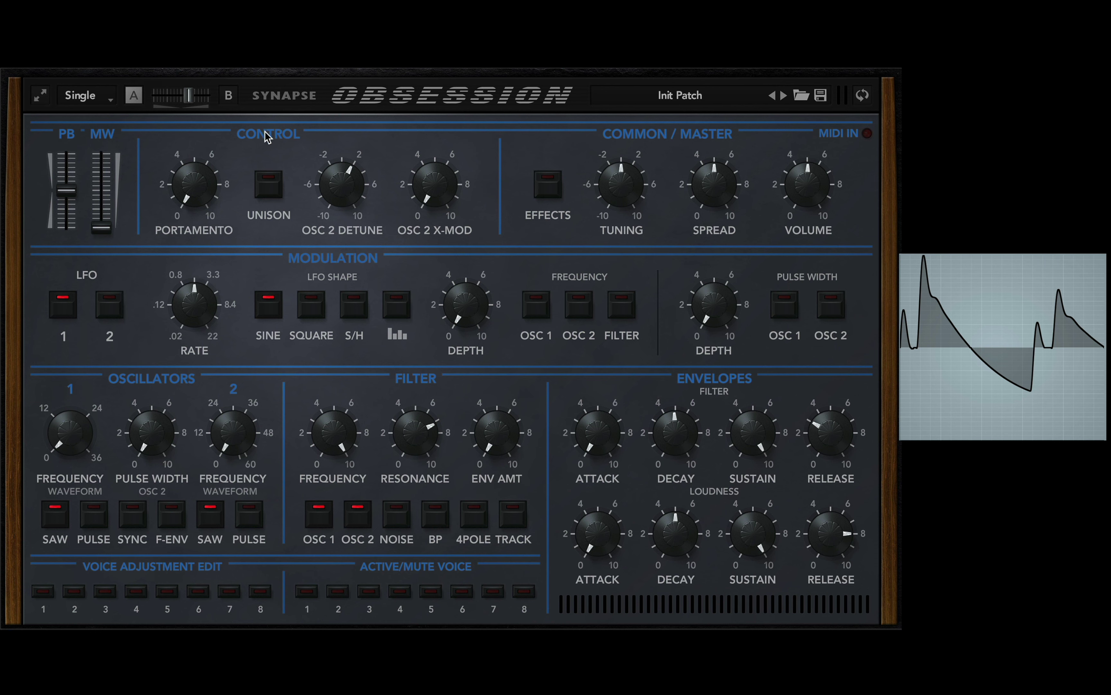
# - View the synth's simulation options and effects panel and return to the main panel
pyautogui.click(866, 94)
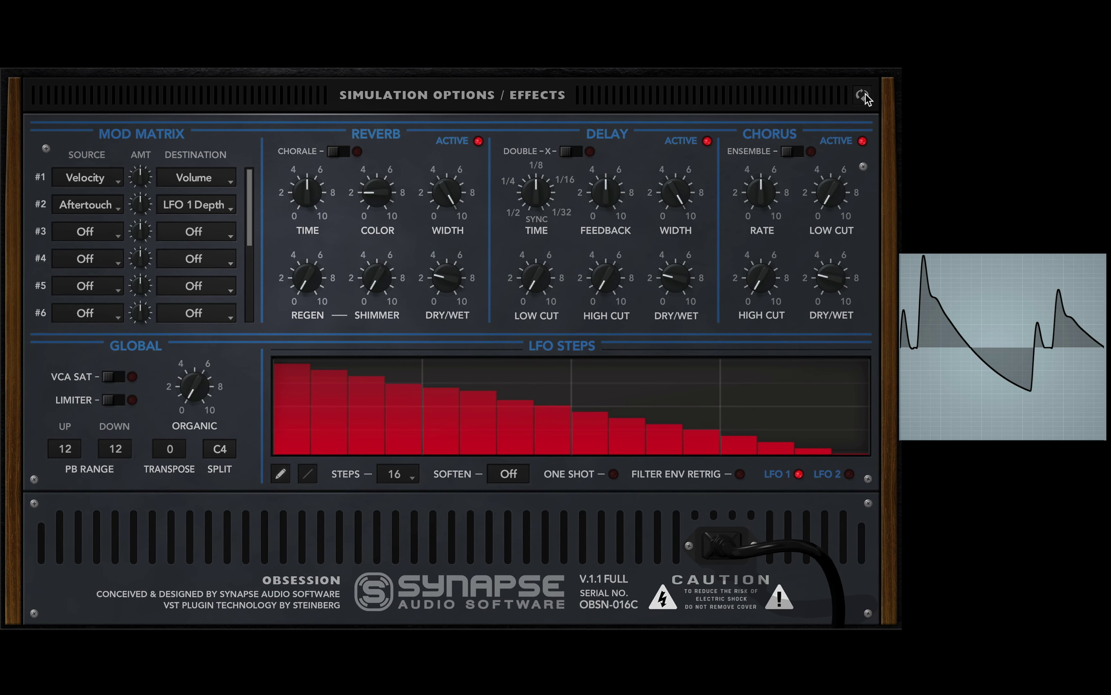
pyautogui.click(866, 94)
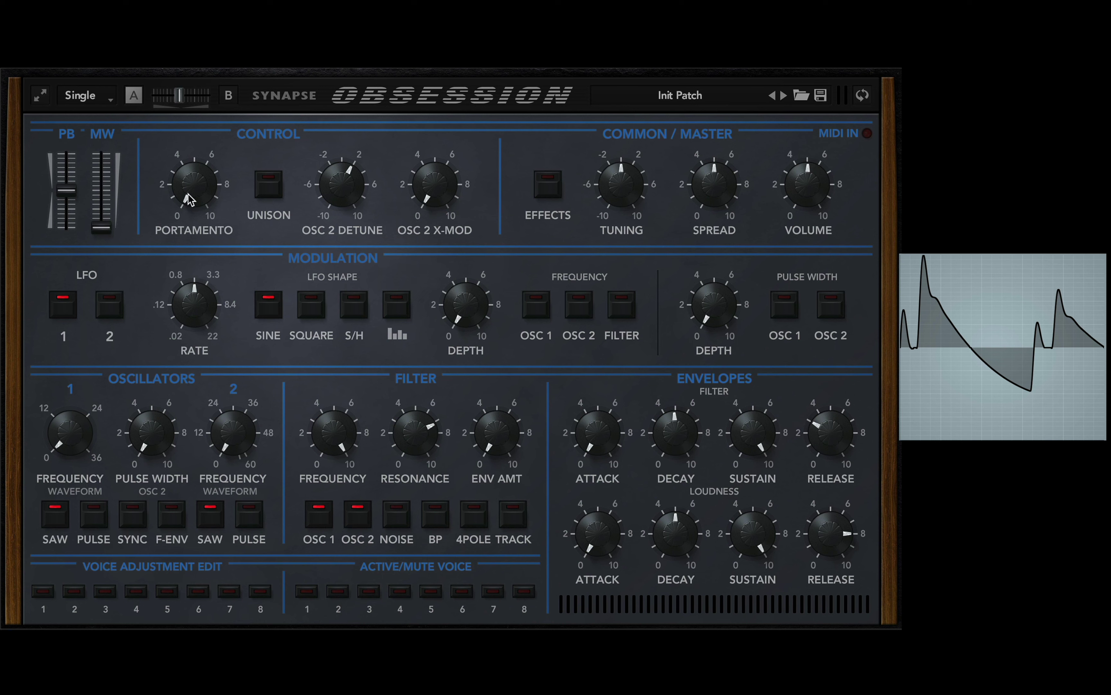
# - Try out the Portamento and Spread controls and set the oscillator 2 detune to 0
pyautogui.moveTo(187, 197)
pyautogui.mouseDown()
pyautogui.moveTo(197, 162)
pyautogui.moveTo(198, 196)
pyautogui.mouseUp()
pyautogui.moveTo(350, 189); pyautogui.dragTo(349, 196)
pyautogui.moveTo(723, 198); pyautogui.dragTo(699, 180)
pyautogui.doubleClick(712, 195)
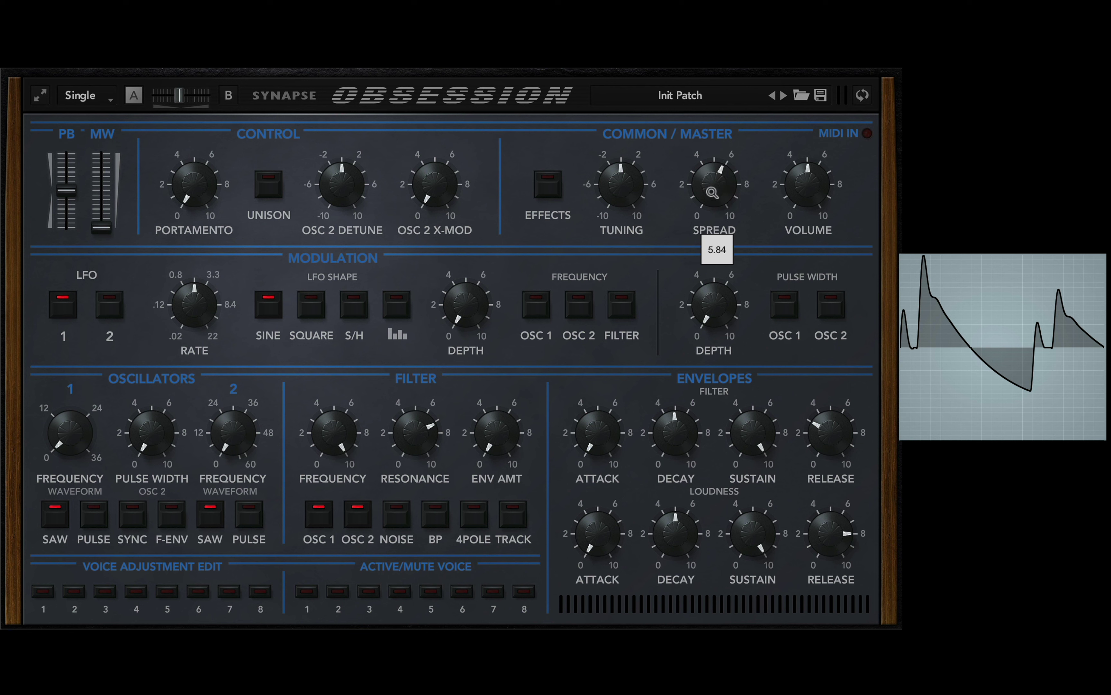
# - Switch the synth to 16 voices
pyautogui.rightClick(494, 251)
pyautogui.click(528, 397)
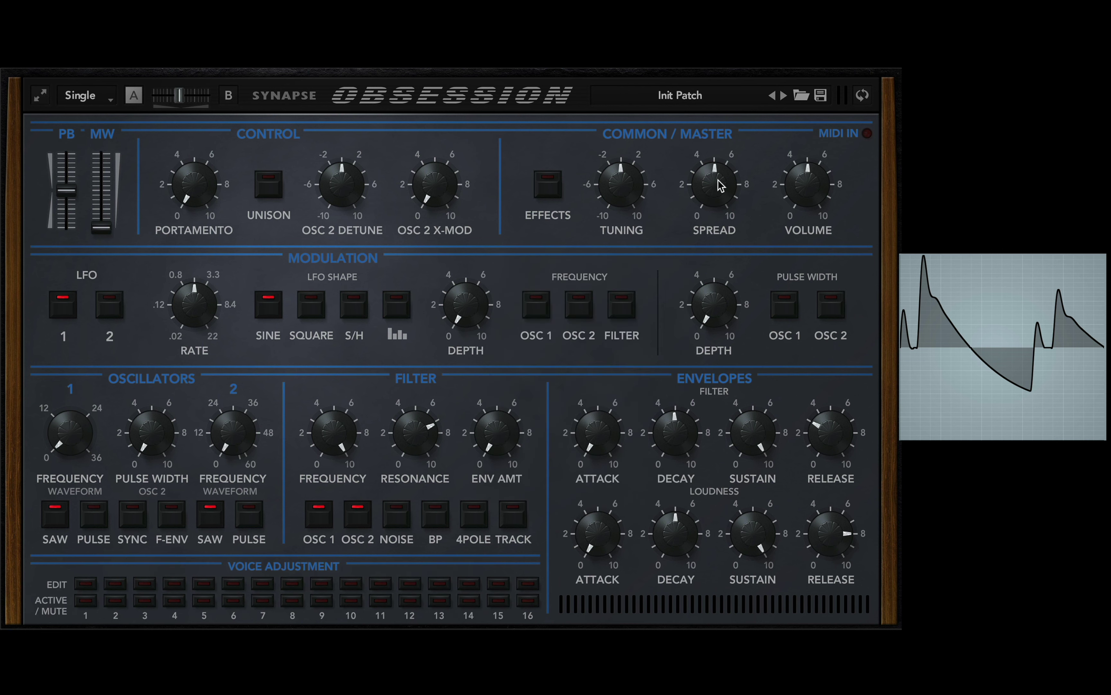
# - View the individual adjustments of voice 1 and mute that voice
pyautogui.click(90, 585)
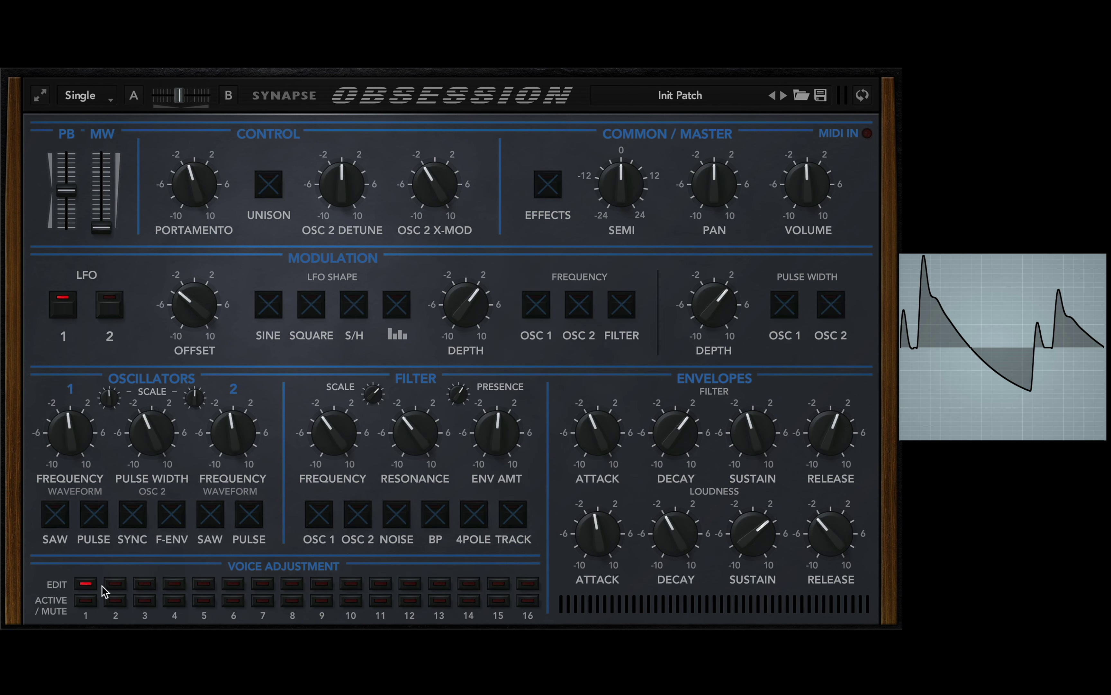
pyautogui.click(85, 583)
pyautogui.click(85, 600)
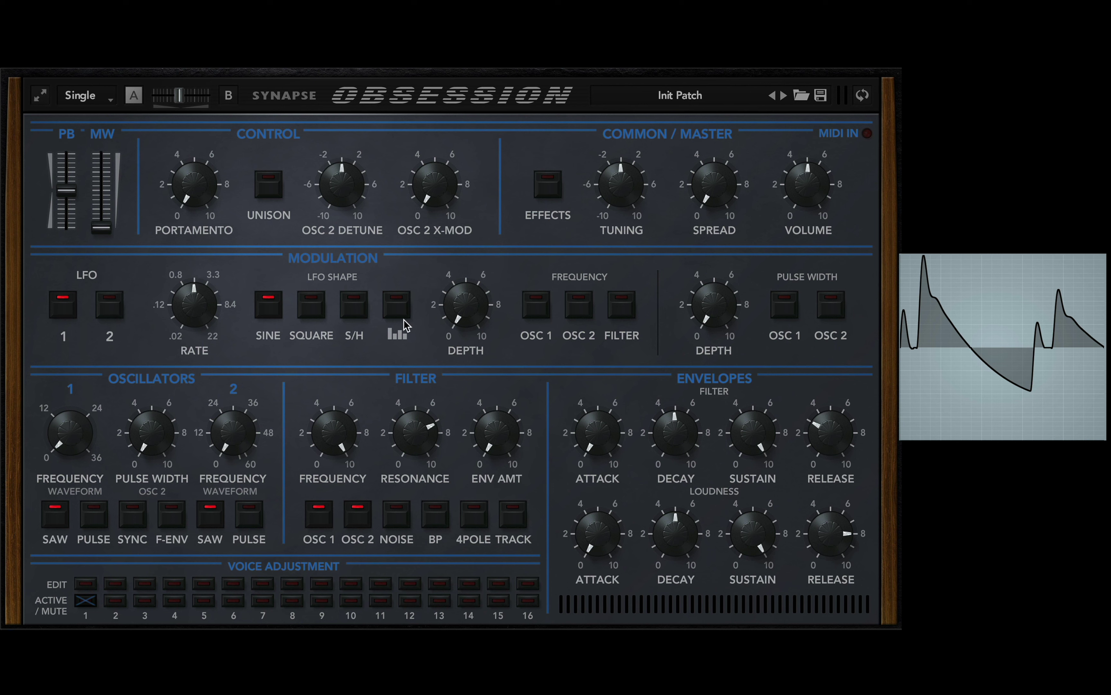
# - Turn off the saw waveforms of both oscillators and enable oscillator 2 sync
pyautogui.moveTo(462, 306)
pyautogui.moveTo(738, 317); pyautogui.dragTo(739, 355)
pyautogui.click(63, 523)
pyautogui.click(205, 521)
pyautogui.click(250, 518)
pyautogui.click(135, 523)
pyautogui.click(132, 517)
# - Try out the oscillator 2 frequency and the filter envelope amount, leaving both at 0
pyautogui.moveTo(232, 431); pyautogui.dragTo(232, 459)
pyautogui.moveTo(502, 441)
pyautogui.mouseDown()
pyautogui.moveTo(502, 394)
pyautogui.moveTo(503, 422)
pyautogui.mouseUp()
pyautogui.moveTo(242, 443); pyautogui.dragTo(233, 431)
pyautogui.moveTo(500, 443); pyautogui.dragTo(497, 432)
pyautogui.moveTo(492, 437)
pyautogui.mouseDown()
pyautogui.moveTo(493, 387)
pyautogui.moveTo(495, 443)
pyautogui.mouseUp()
# - Try the filter's Noise, BP and 4Pole switches, leaving them off, and raise the resonance
pyautogui.click(395, 517)
pyautogui.click(395, 517)
pyautogui.click(430, 520)
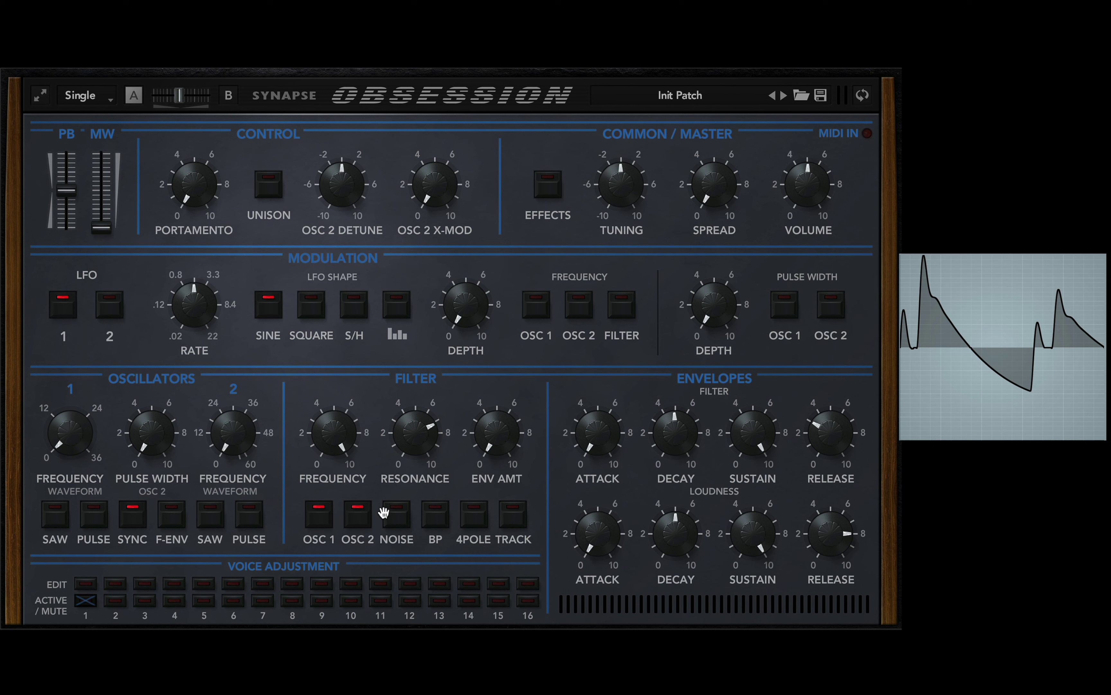
pyautogui.click(465, 514)
pyautogui.click(474, 519)
pyautogui.moveTo(415, 432); pyautogui.dragTo(415, 413)
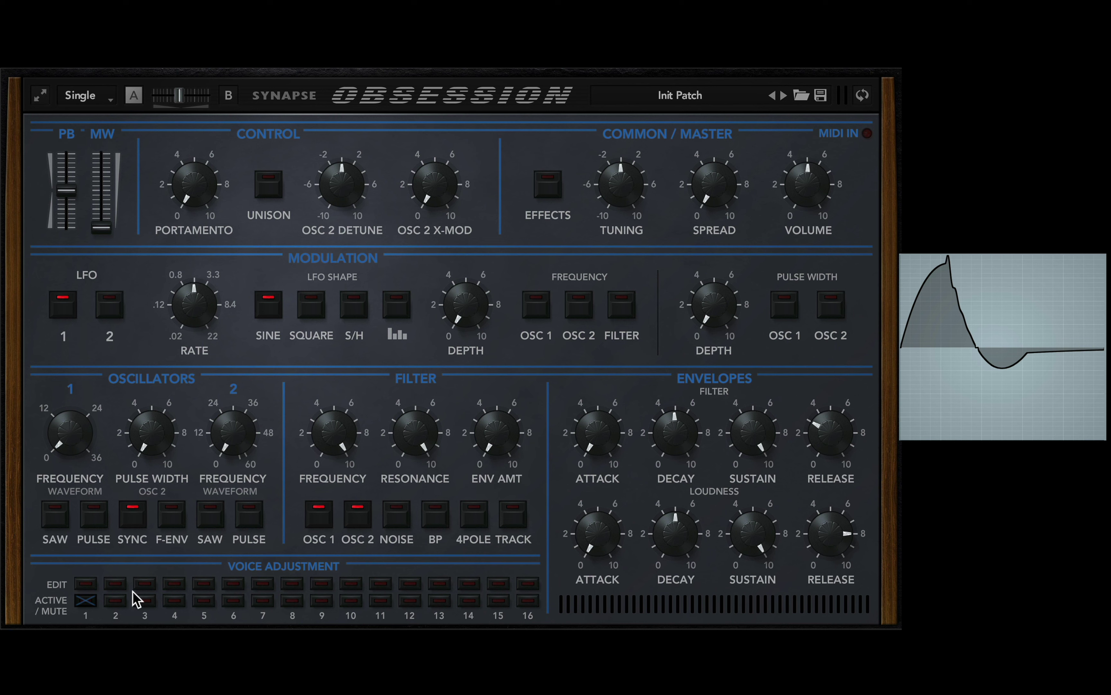
# - Compare the individual adjustment settings of voices 1 to 5 and return to the main panel
pyautogui.click(87, 585)
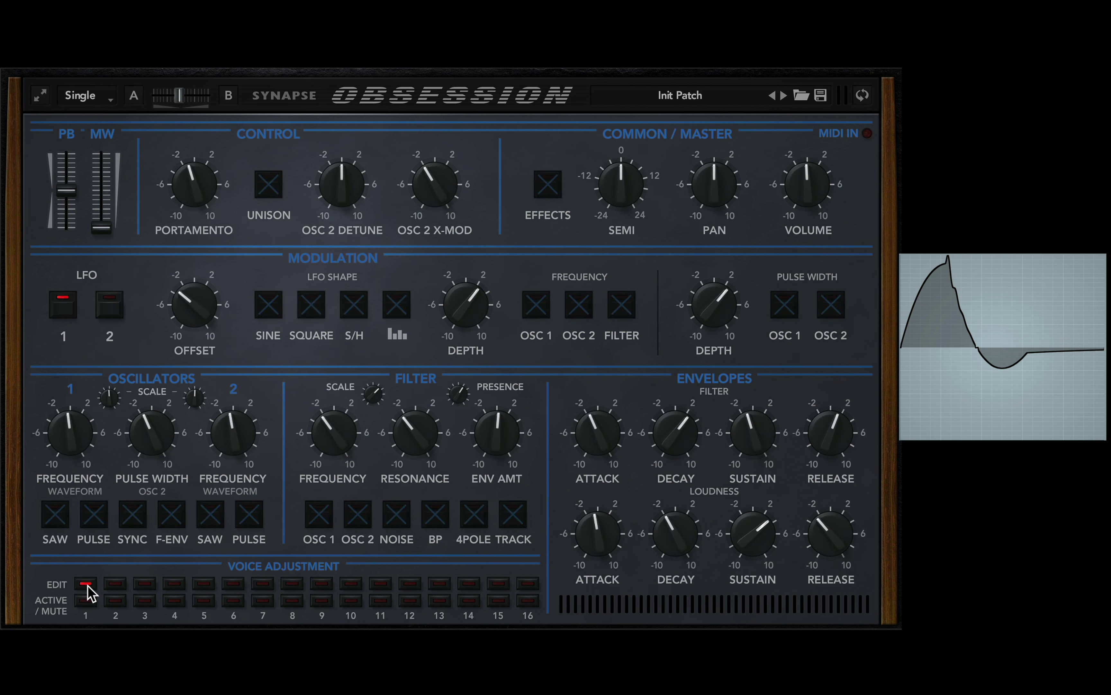
pyautogui.click(115, 587)
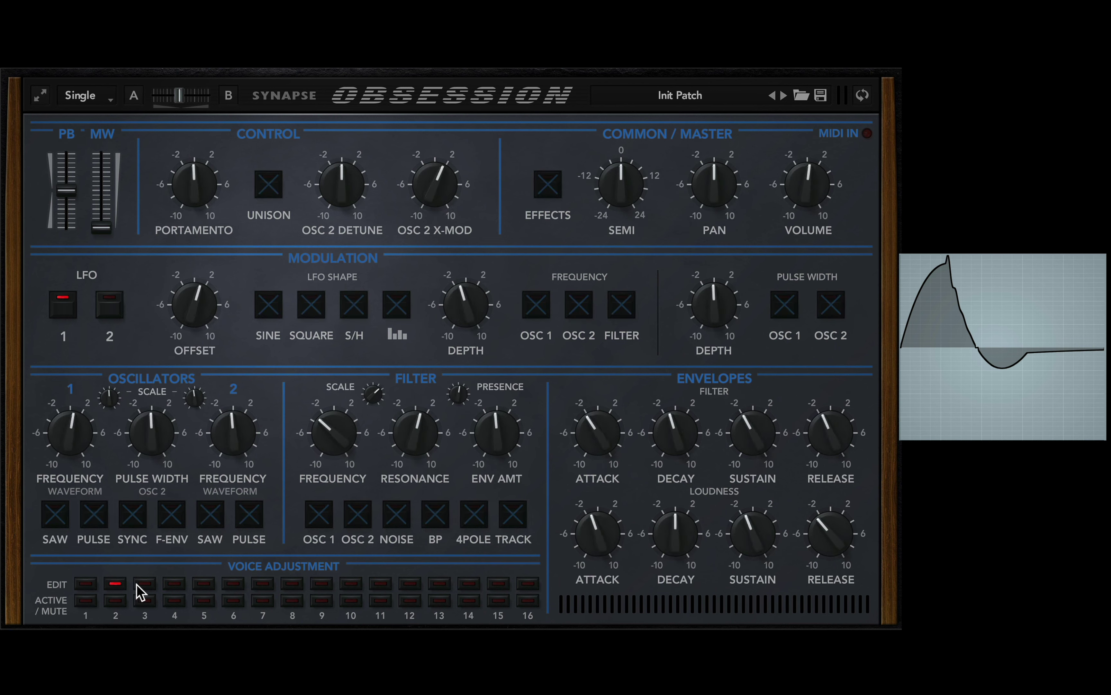
pyautogui.click(143, 589)
pyautogui.click(174, 588)
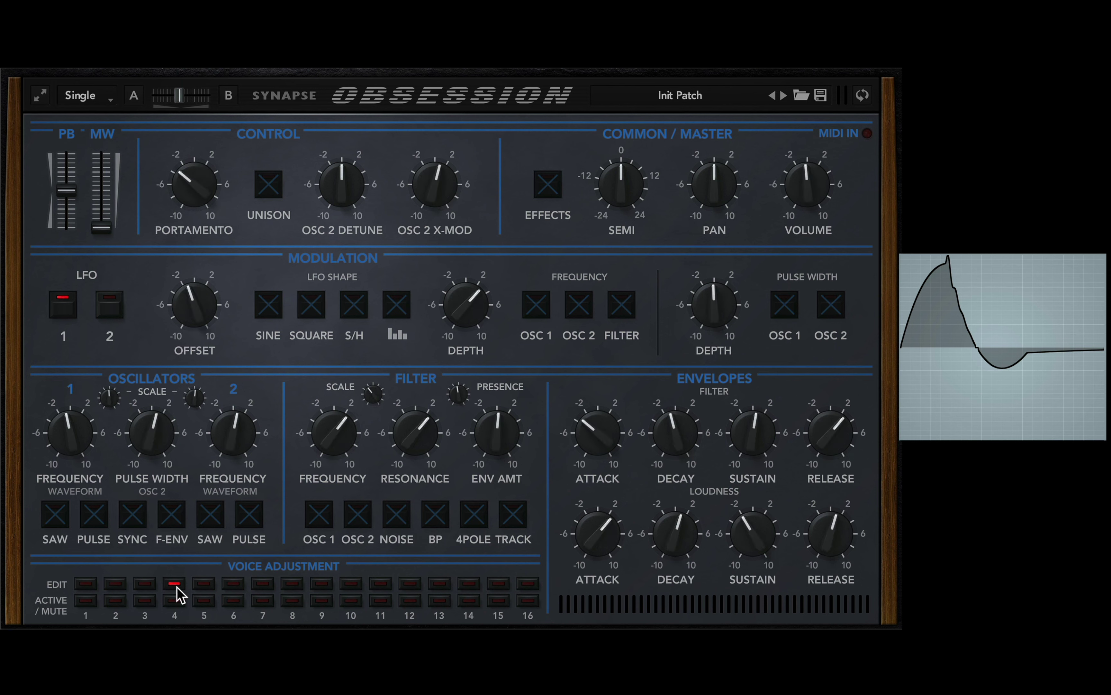
pyautogui.click(203, 585)
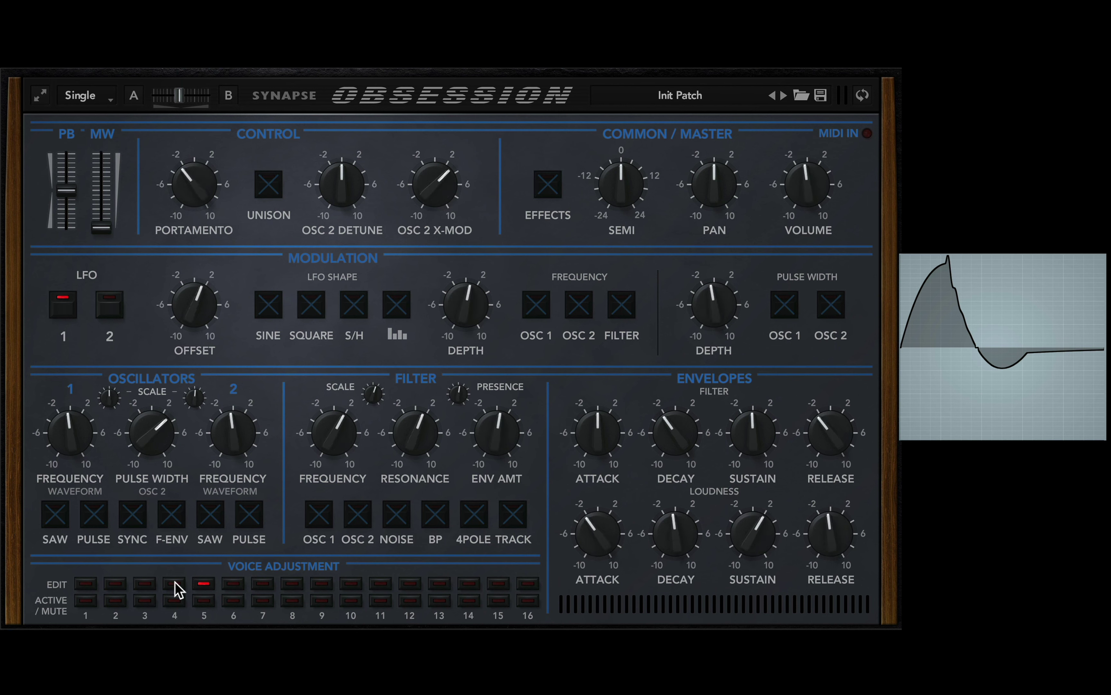
pyautogui.click(205, 584)
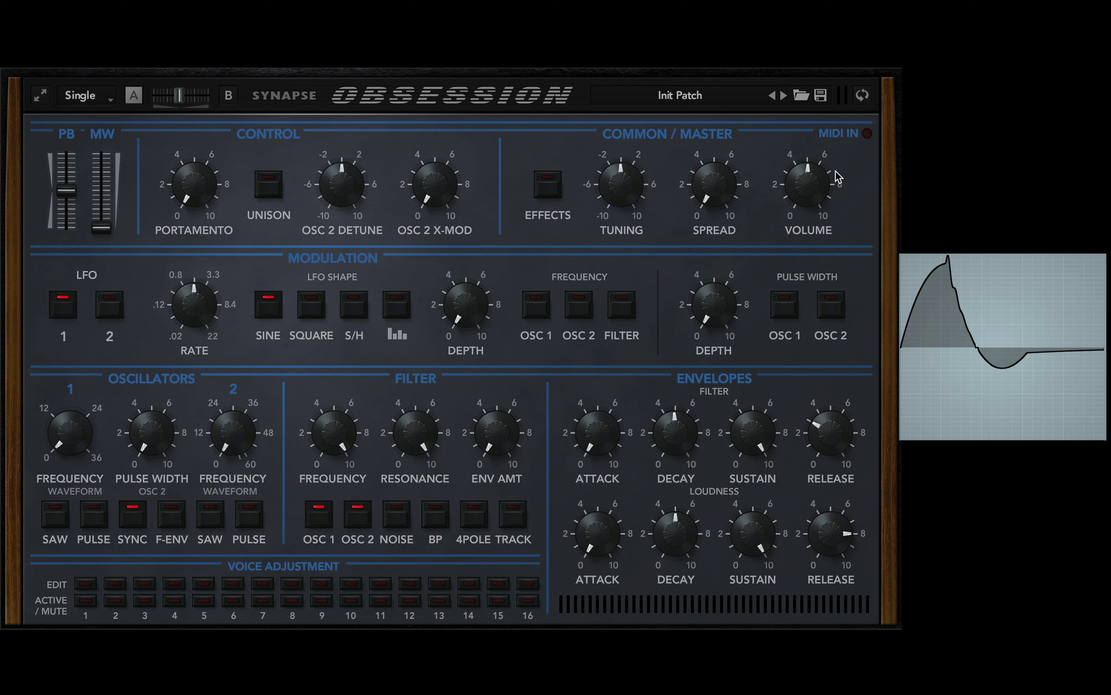
# - Examine the mod matrix, effects, global settings and LFO steps, and go back to the main controls
pyautogui.click(863, 96)
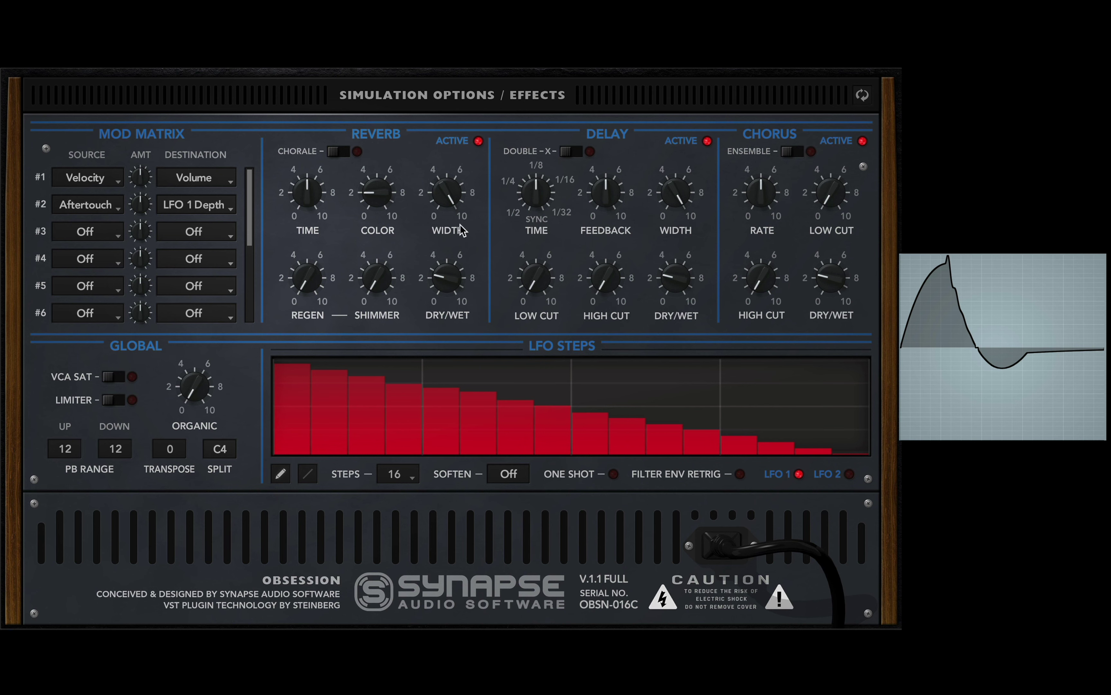
pyautogui.click(863, 95)
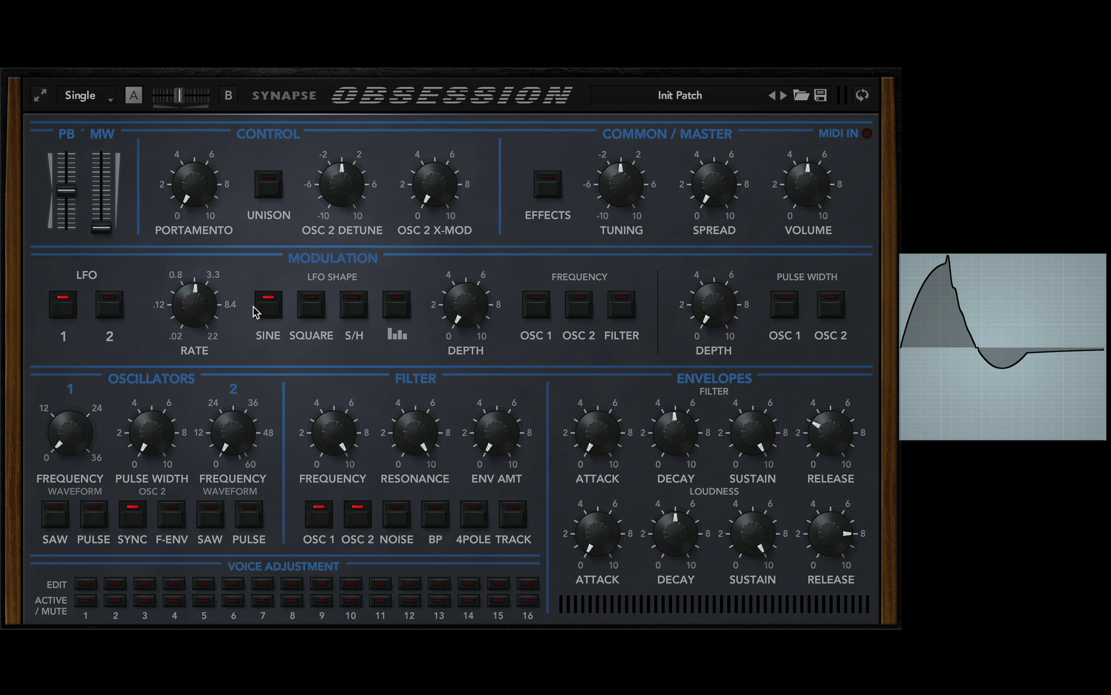
# - Give LFO 1 the step shape and draw a descending line across a 4-step pattern
pyautogui.click(398, 307)
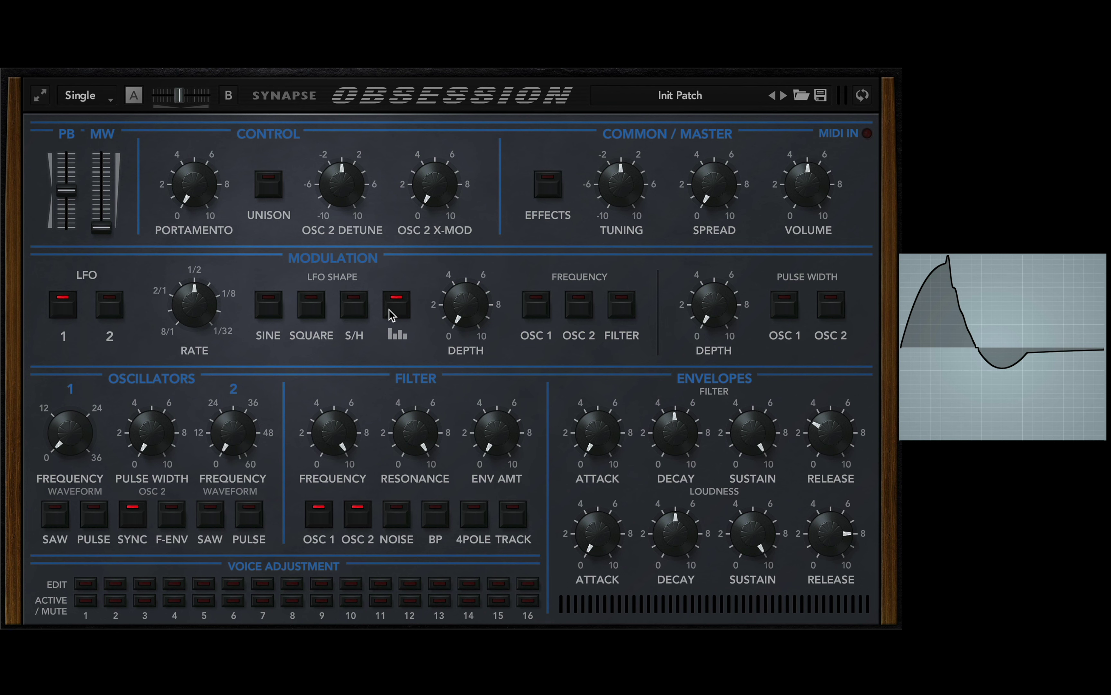
pyautogui.click(862, 95)
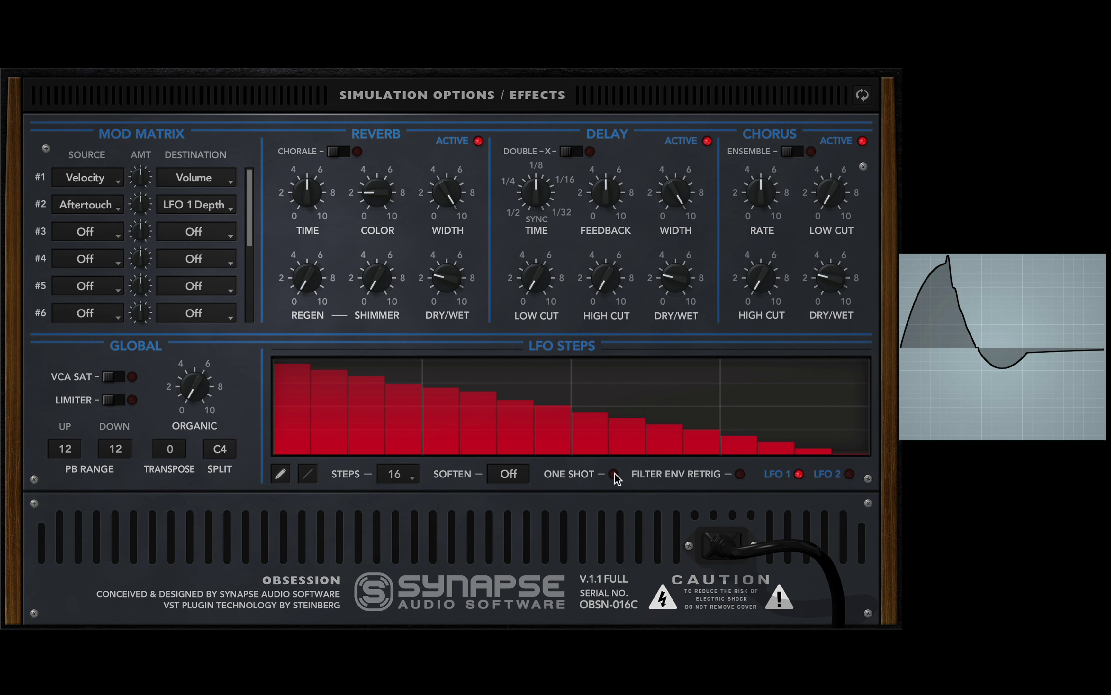
pyautogui.scroll(-12, 395, 474)
pyautogui.click(308, 474)
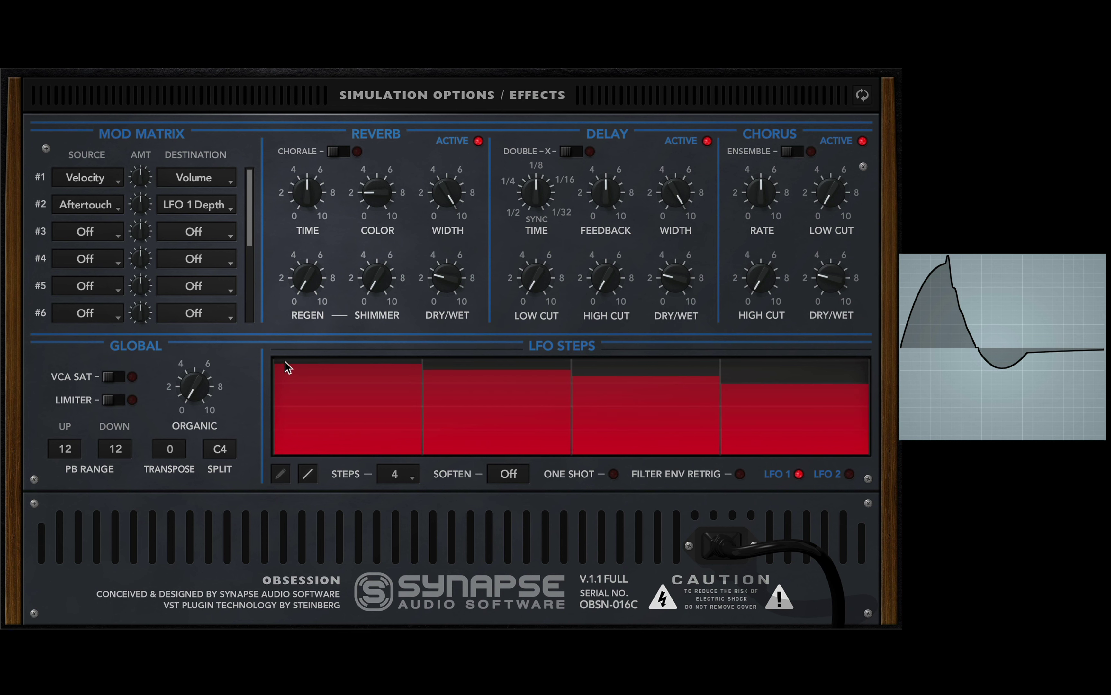
pyautogui.moveTo(274, 360)
pyautogui.mouseDown()
pyautogui.moveTo(416, 396)
pyautogui.moveTo(869, 454)
pyautogui.mouseUp()
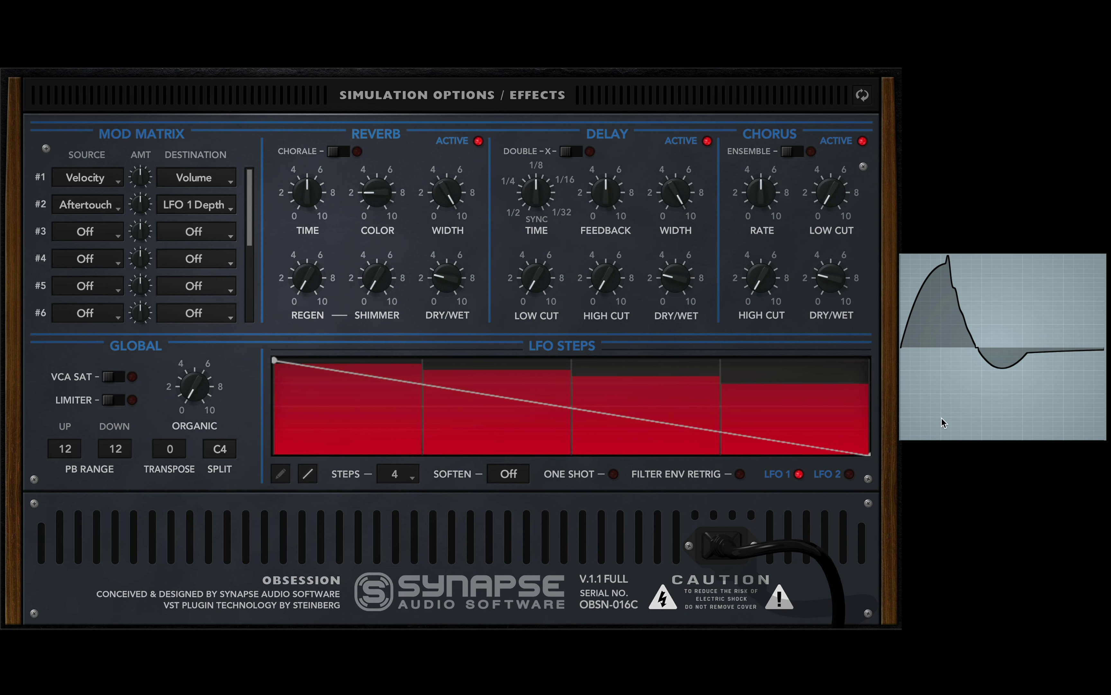
# - Extend the LFO 1 step pattern to 128 steps
pyautogui.click(399, 475)
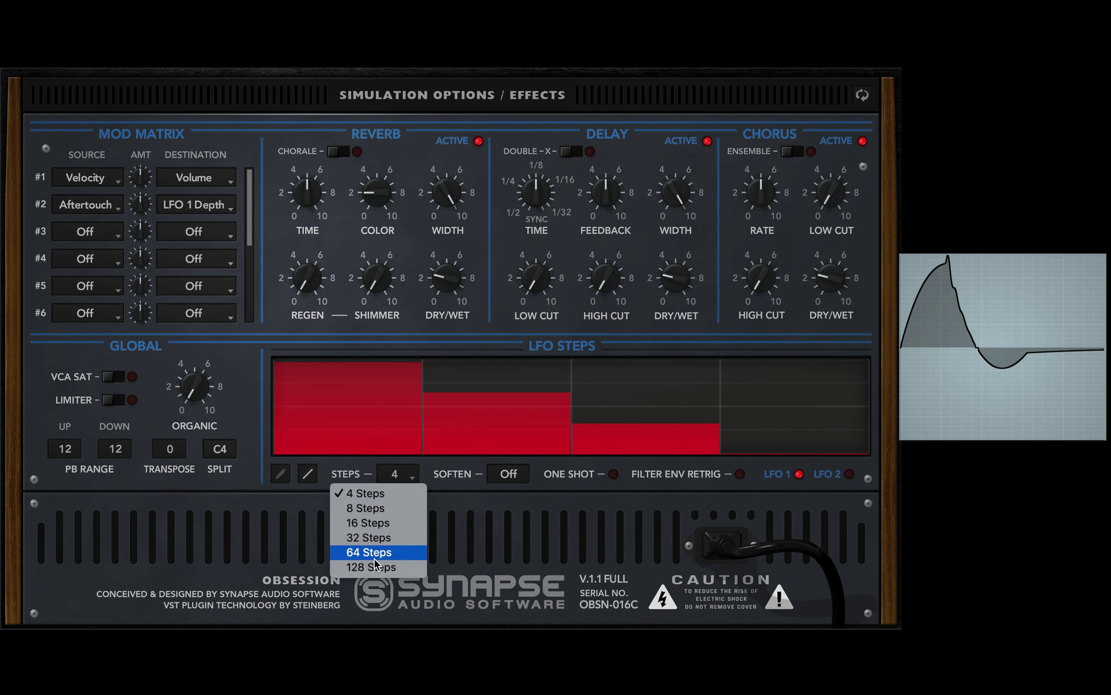
pyautogui.click(370, 566)
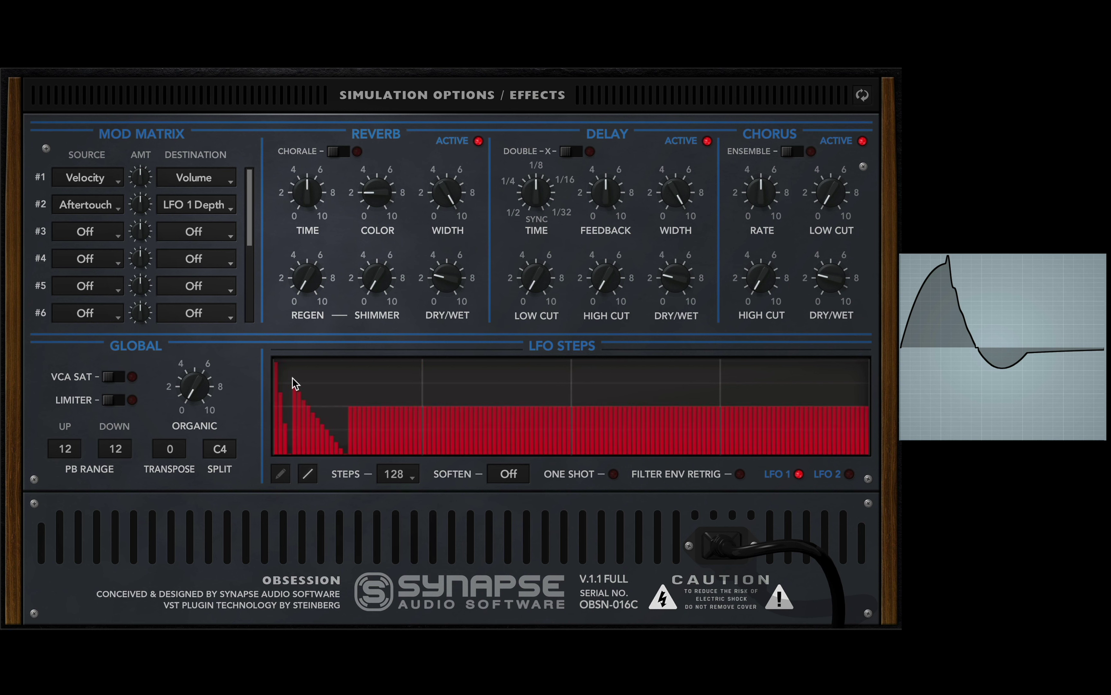
pyautogui.click(288, 365)
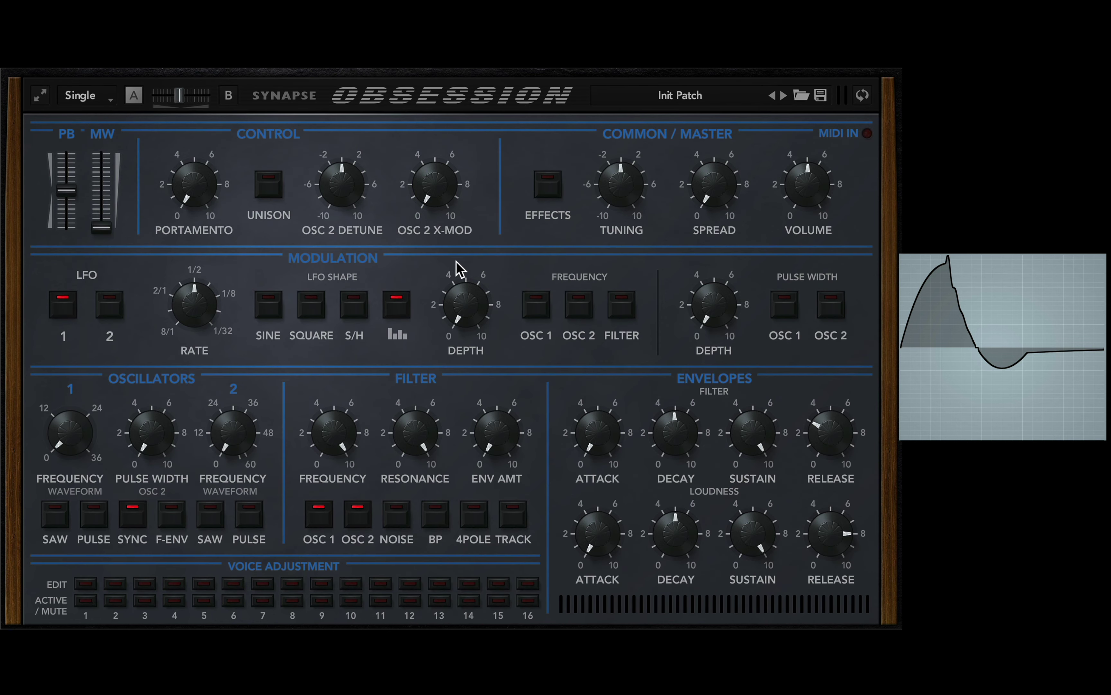
# - Initialize the patch and set the polyphony to 16 voices
pyautogui.rightClick(504, 264)
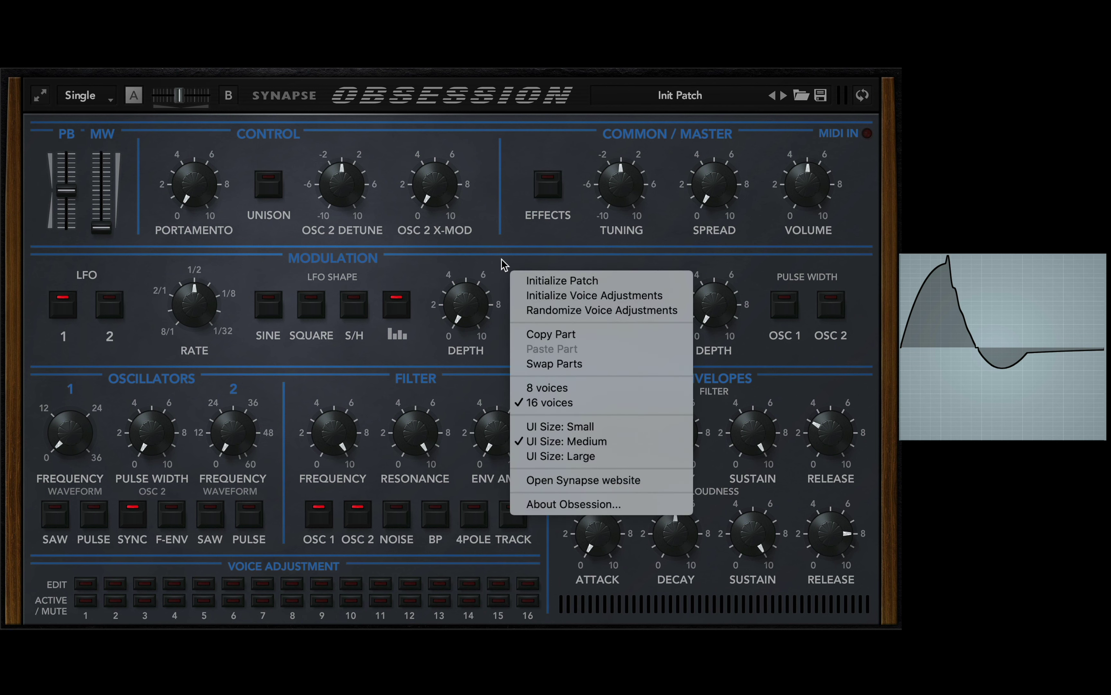
pyautogui.click(539, 281)
pyautogui.rightClick(542, 282)
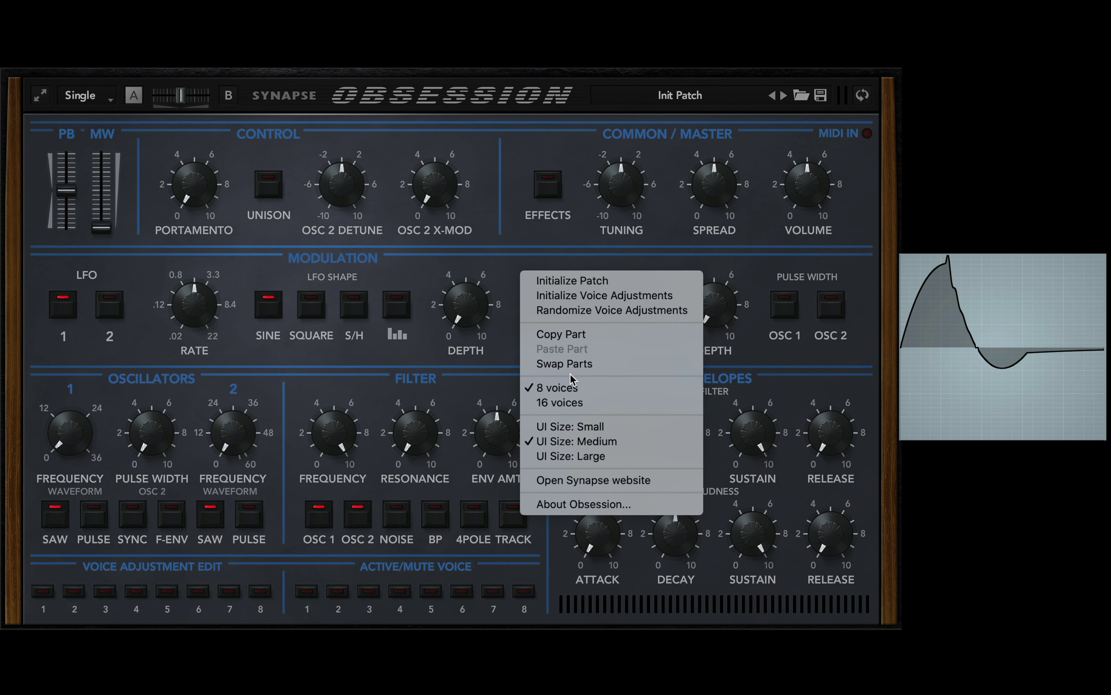
pyautogui.click(567, 403)
# - Lower the master volume to about 4 and raise the filter envelope amount to about 6
pyautogui.moveTo(805, 184); pyautogui.dragTo(801, 202)
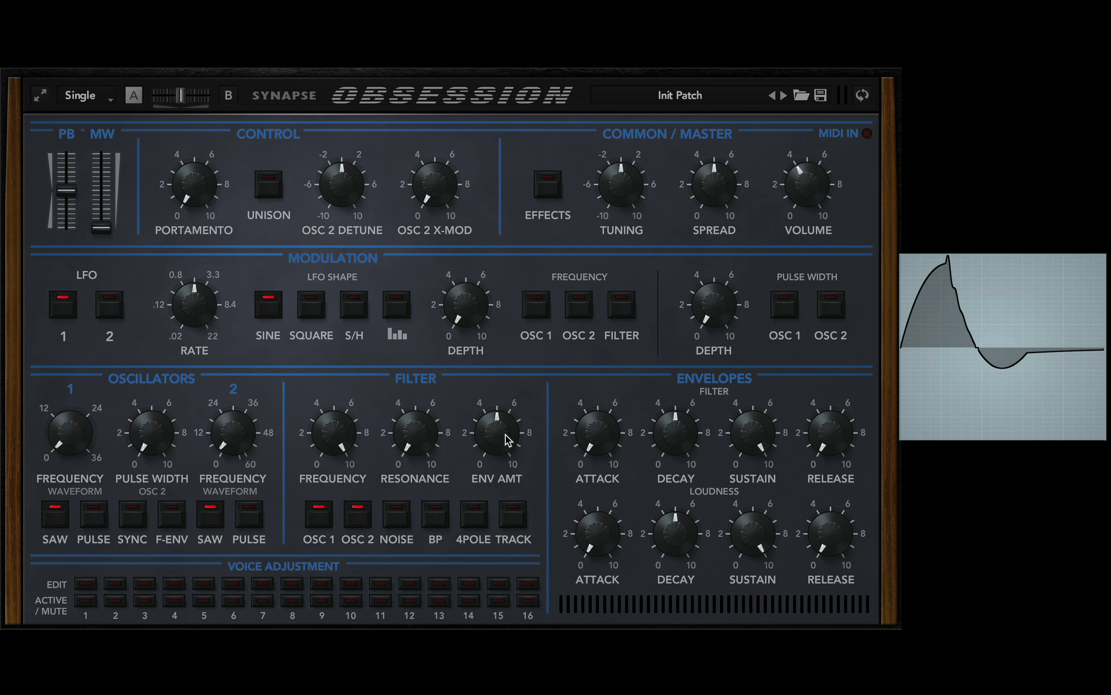
pyautogui.moveTo(507, 439); pyautogui.dragTo(510, 429)
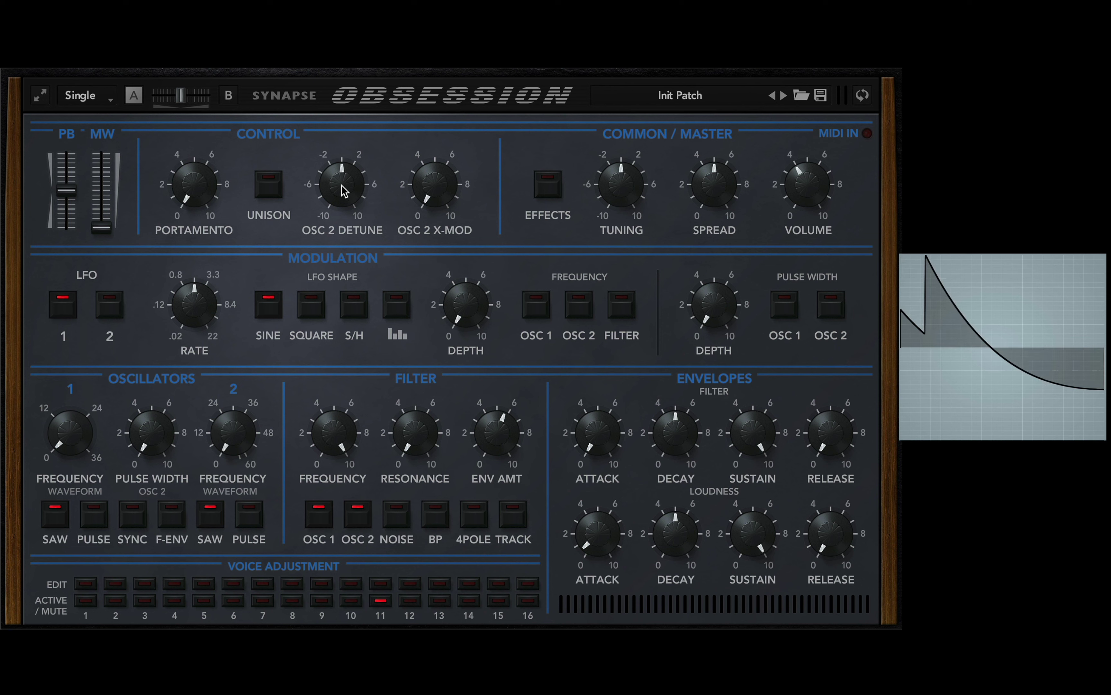
# - Detune oscillator 2 upward to about 2
pyautogui.moveTo(343, 191); pyautogui.dragTo(348, 174)
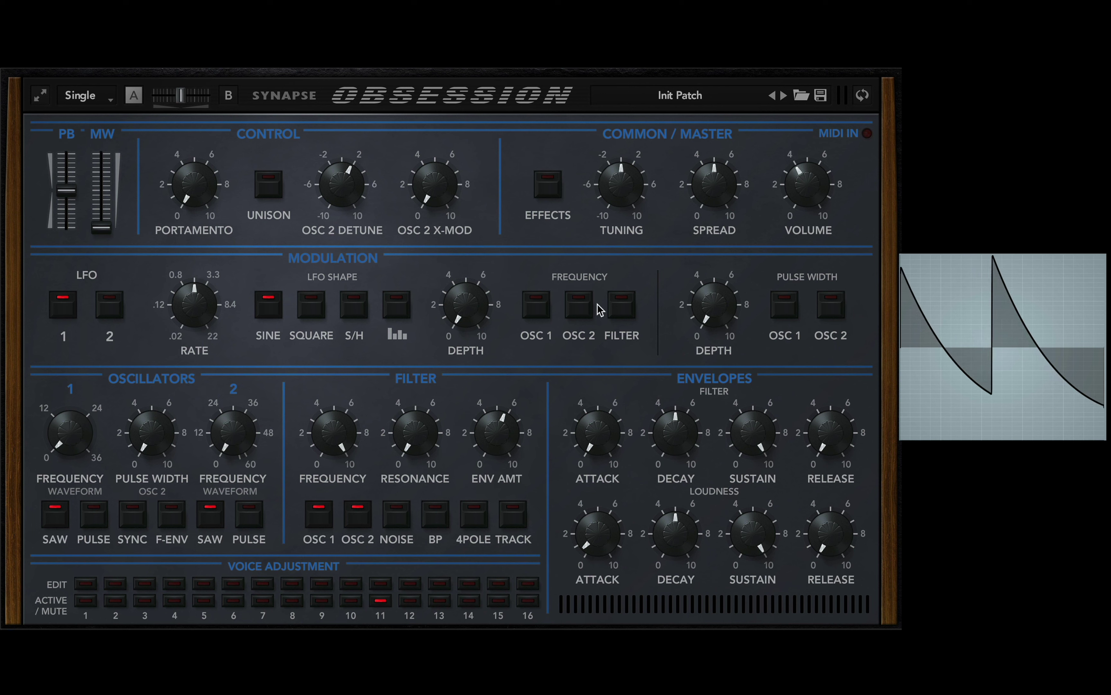
# - Raise the oscillator 2 detune to about 4 and set the filter and loudness envelope releases to about 7
pyautogui.moveTo(325, 199); pyautogui.dragTo(342, 175)
pyautogui.moveTo(843, 442); pyautogui.dragTo(837, 363)
pyautogui.moveTo(830, 530); pyautogui.dragTo(830, 489)
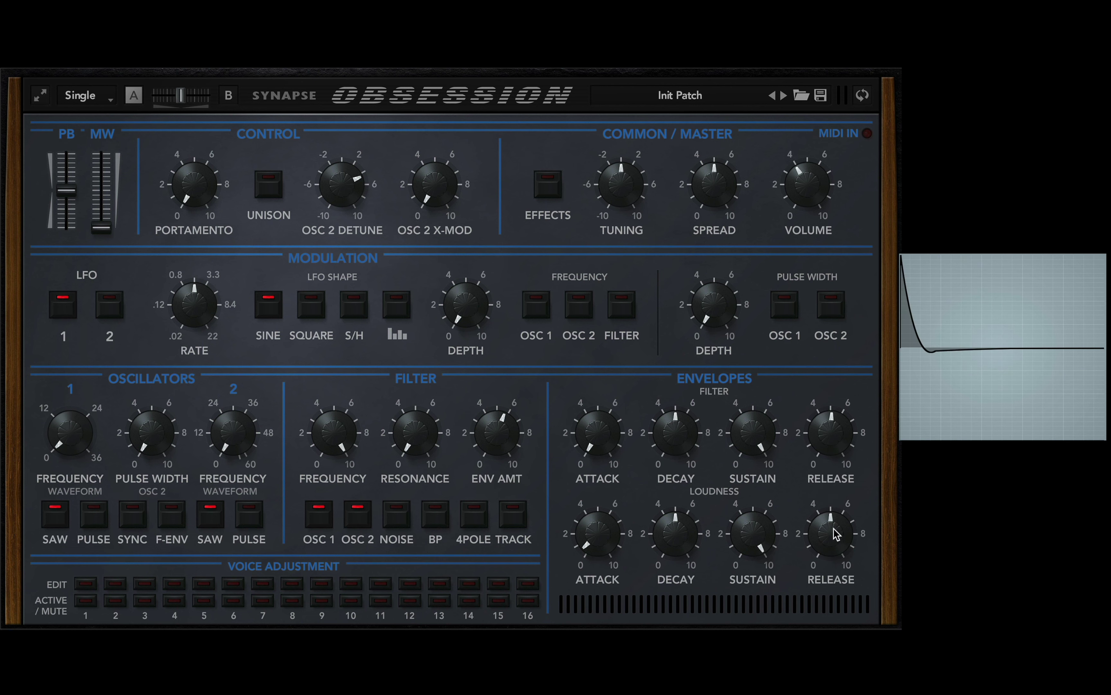
pyautogui.moveTo(836, 533); pyautogui.dragTo(835, 508)
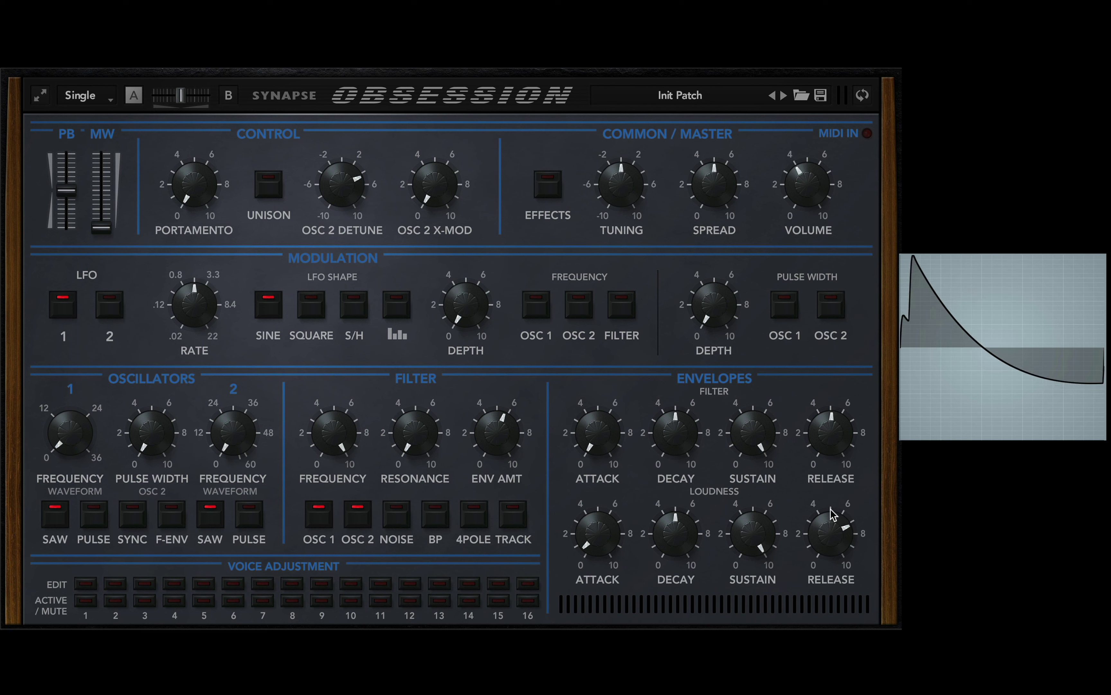
pyautogui.moveTo(832, 437); pyautogui.dragTo(831, 413)
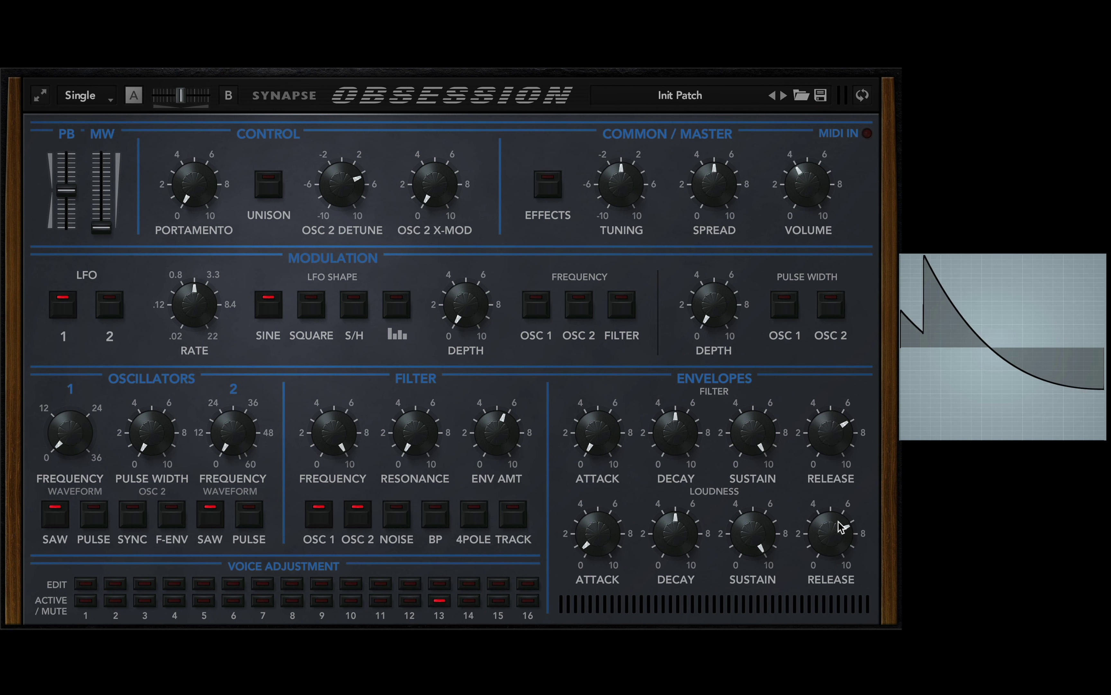
pyautogui.moveTo(840, 526); pyautogui.dragTo(840, 523)
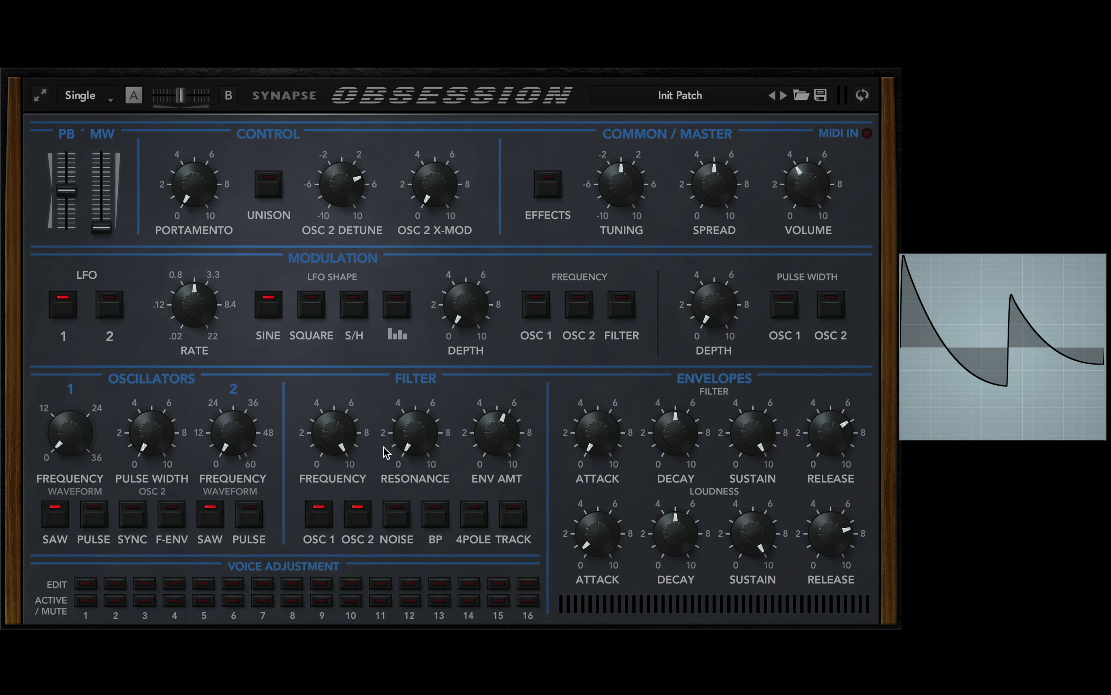
# - Set the filter resonance to 8.26 and lower the filter frequency to about 5 and the envelope amount to 0
pyautogui.moveTo(408, 444); pyautogui.dragTo(417, 330)
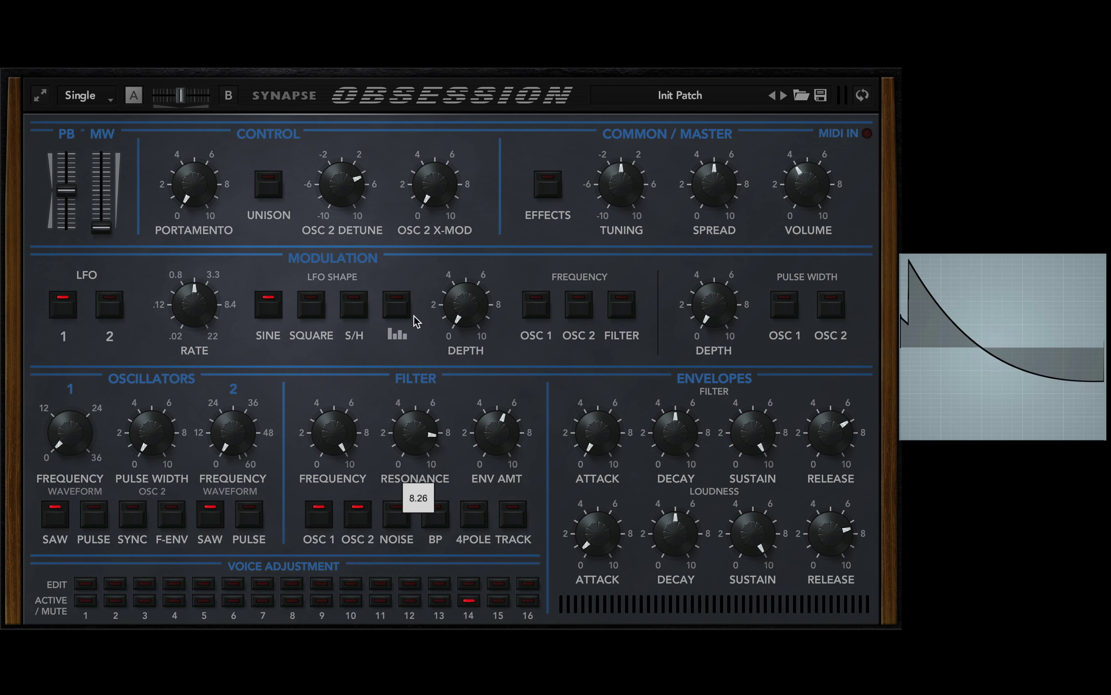
pyautogui.moveTo(341, 465); pyautogui.dragTo(344, 601)
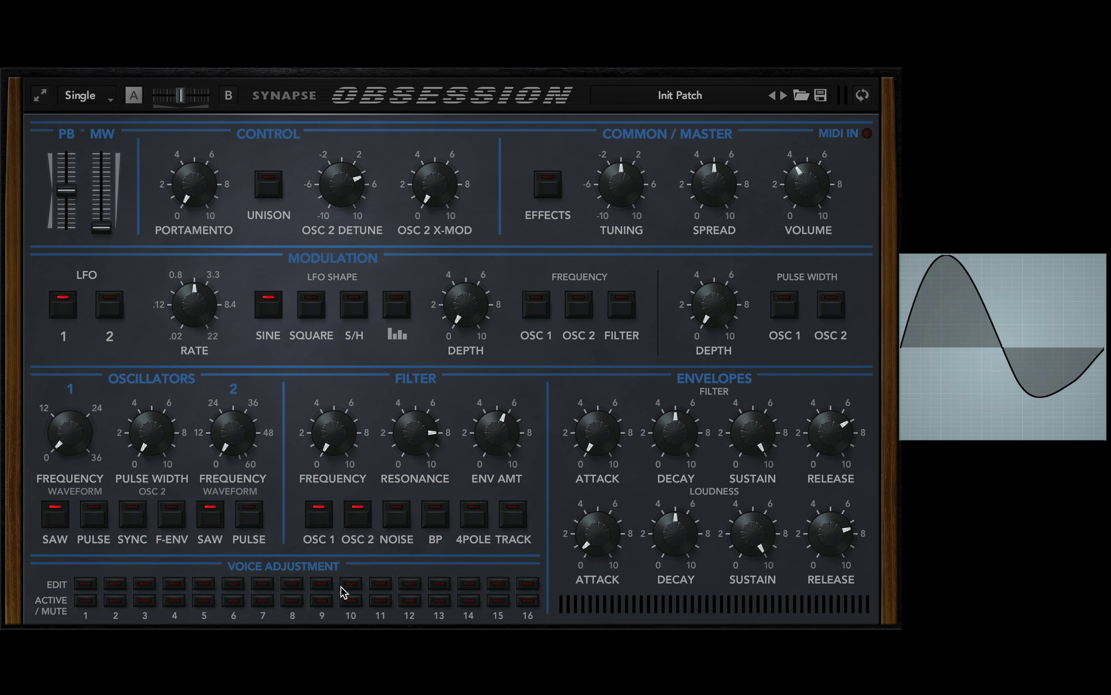
pyautogui.moveTo(339, 447); pyautogui.dragTo(360, 367)
pyautogui.moveTo(493, 438); pyautogui.dragTo(485, 561)
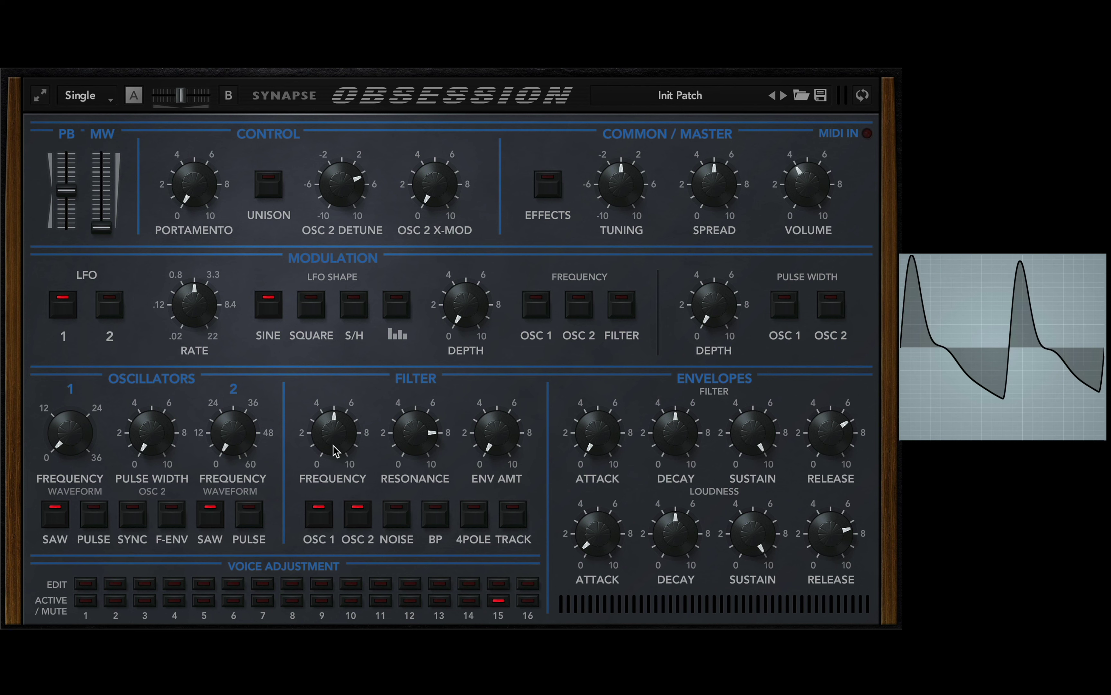
# - Enable four-pole filter mode with the frequency slightly below 5 and the envelope amount at about 5
pyautogui.moveTo(337, 442)
pyautogui.mouseDown()
pyautogui.moveTo(333, 457)
pyautogui.moveTo(334, 370)
pyautogui.moveTo(337, 514)
pyautogui.moveTo(335, 363)
pyautogui.moveTo(349, 450)
pyautogui.mouseUp()
pyautogui.moveTo(497, 441); pyautogui.dragTo(520, 368)
pyautogui.click(473, 514)
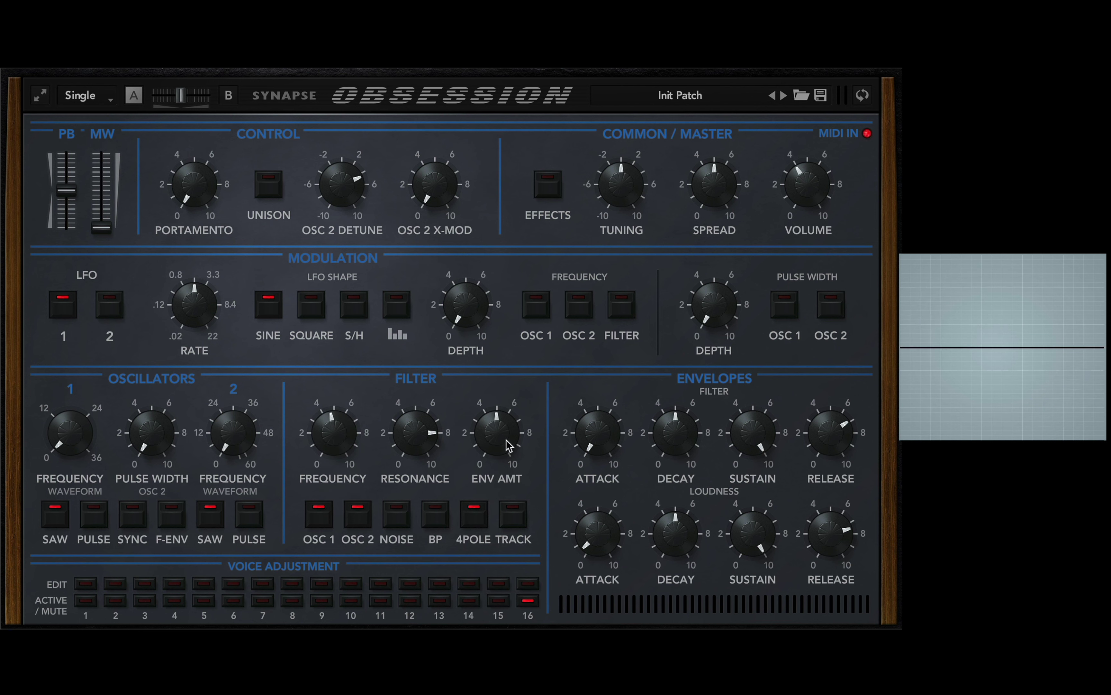
# - Set the filter envelope amount to 0 and the resonance to maximum while sweeping the filter frequency, finishing at 10.00
pyautogui.moveTo(335, 452); pyautogui.dragTo(336, 280)
pyautogui.moveTo(497, 436); pyautogui.dragTo(498, 542)
pyautogui.moveTo(354, 459); pyautogui.dragTo(332, 510)
pyautogui.moveTo(408, 455); pyautogui.dragTo(424, 363)
pyautogui.moveTo(344, 440); pyautogui.dragTo(345, 396)
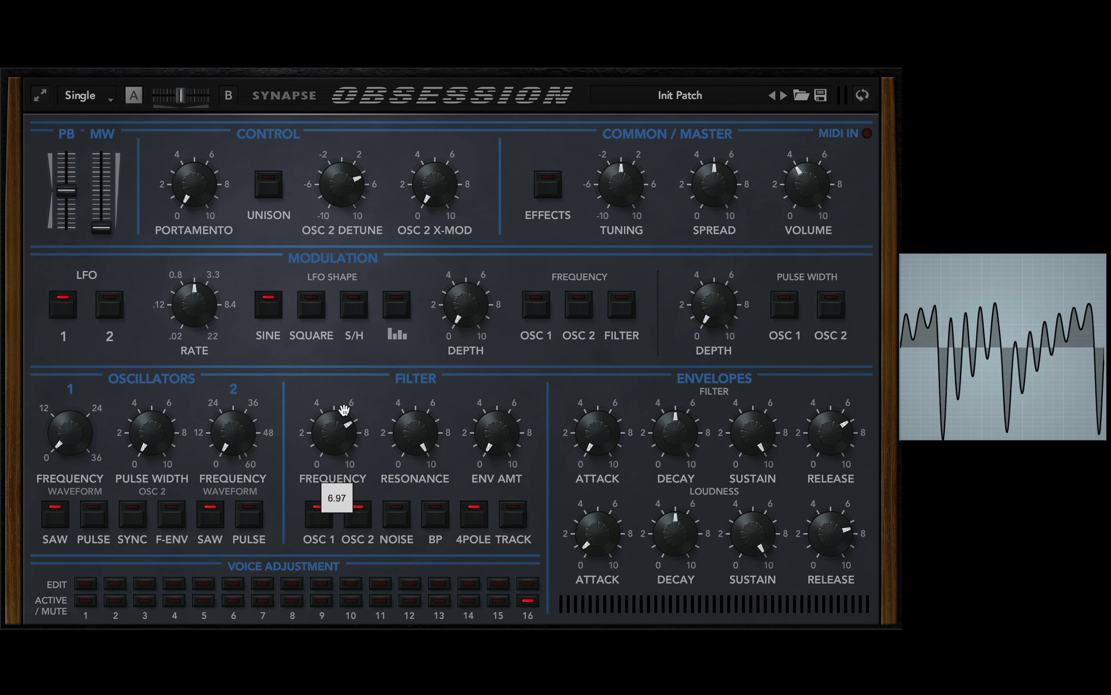
pyautogui.moveTo(343, 428); pyautogui.dragTo(349, 278)
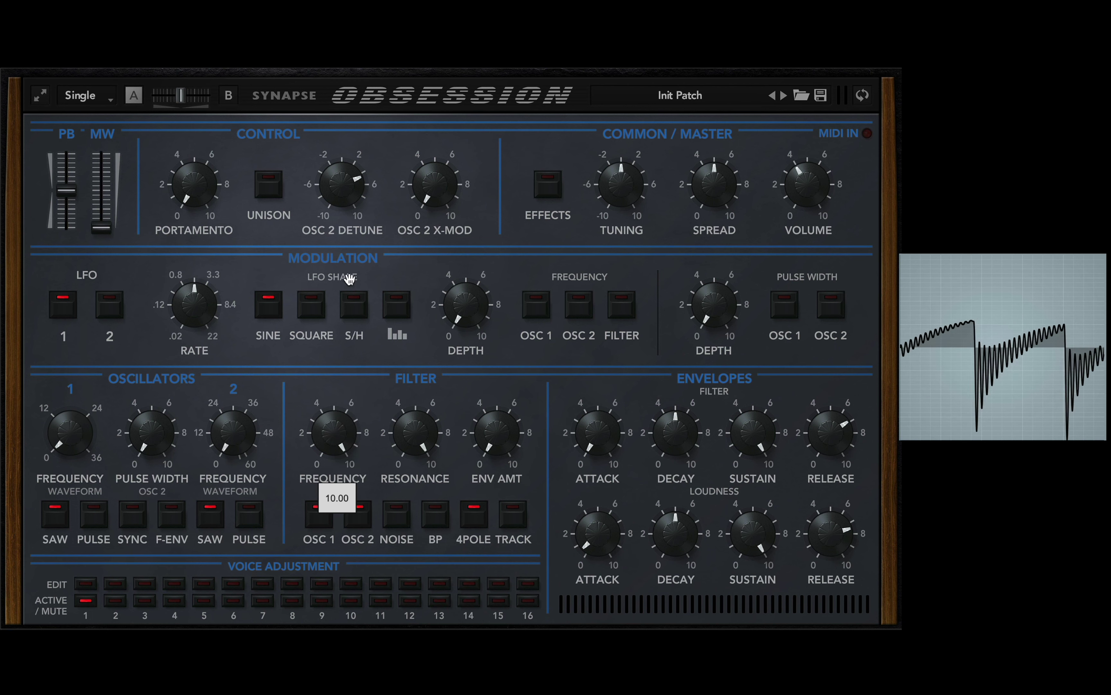
# - Reset the oscillator 2 detune and the filter resonance to 0
pyautogui.moveTo(333, 203); pyautogui.dragTo(327, 222)
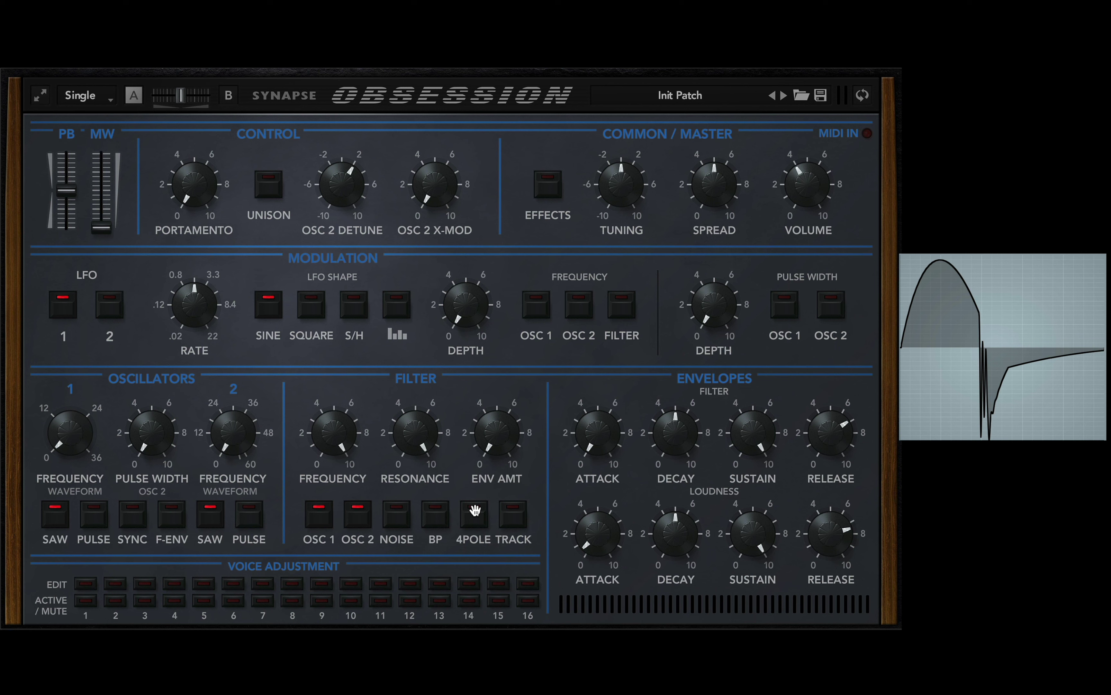
pyautogui.click(863, 95)
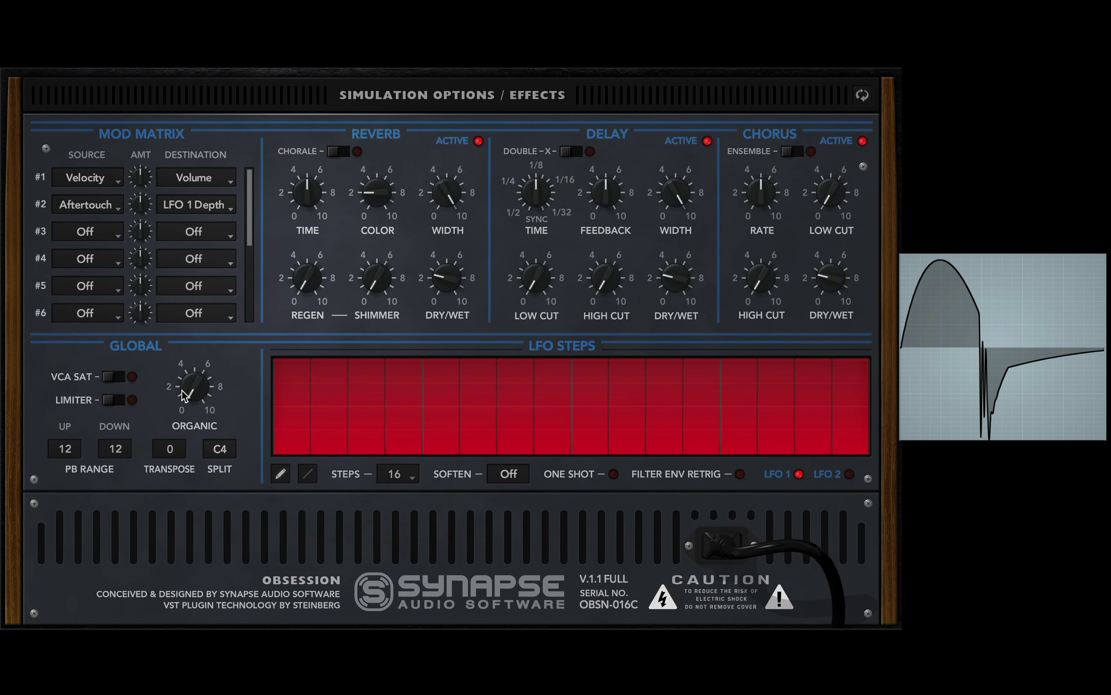
pyautogui.click(862, 95)
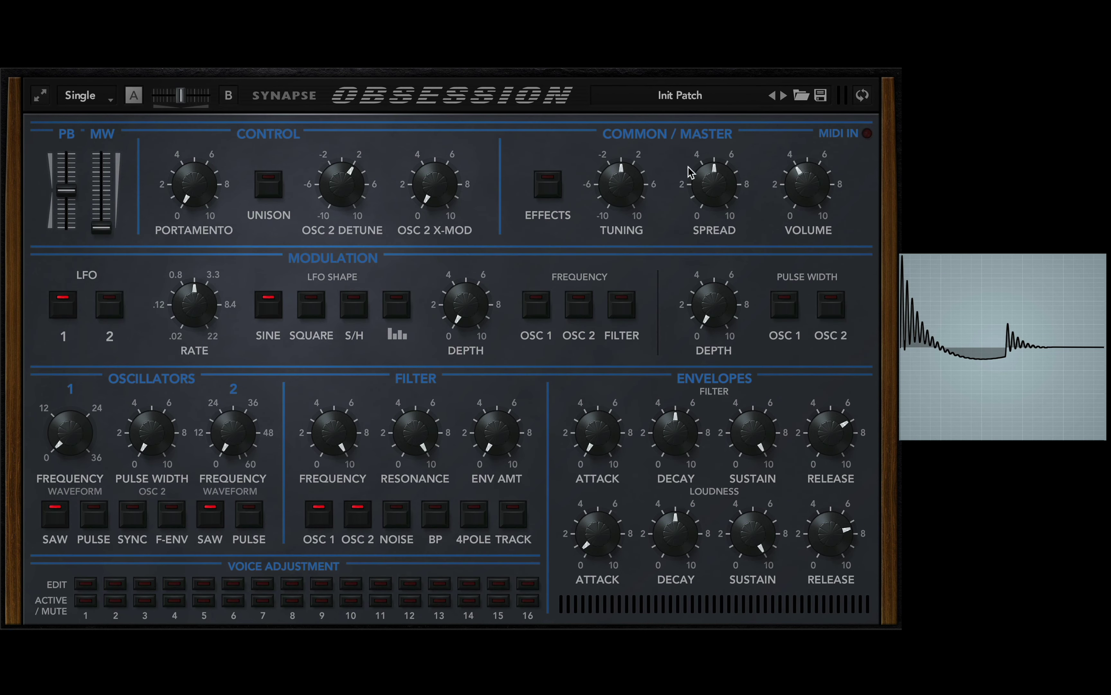
pyautogui.moveTo(336, 169); pyautogui.dragTo(336, 192)
pyautogui.doubleClick(338, 192)
pyautogui.doubleClick(413, 447)
# - Try the global Organic amount at 5 and 10 on the effects side, and return it to 0
pyautogui.click(862, 98)
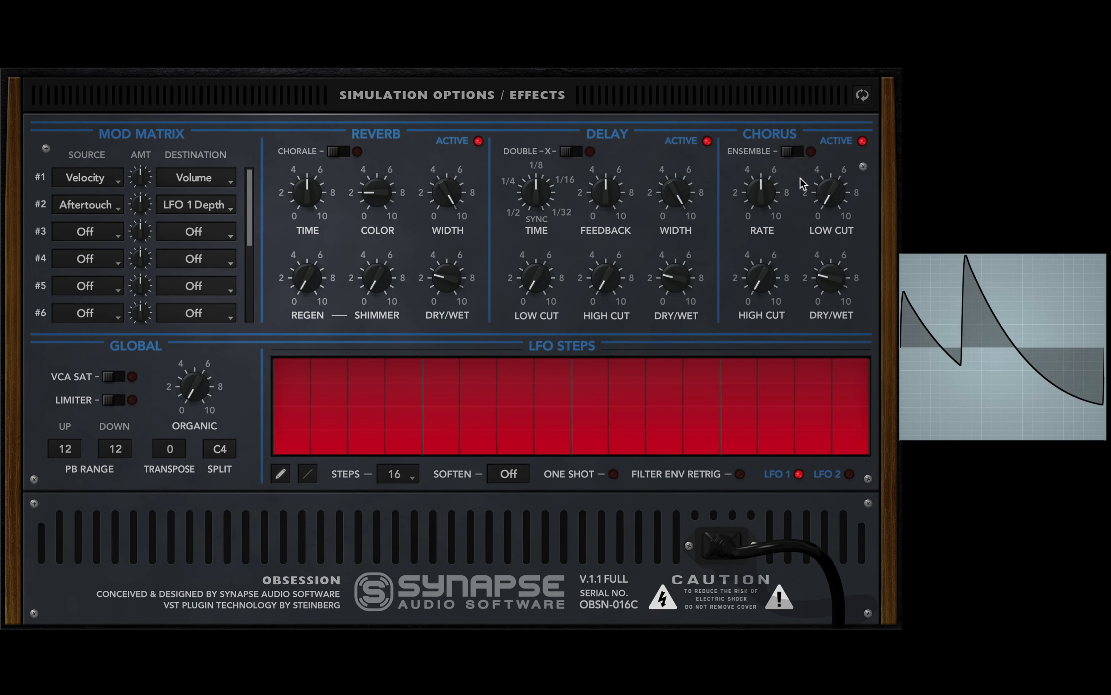
pyautogui.moveTo(193, 394); pyautogui.dragTo(203, 323)
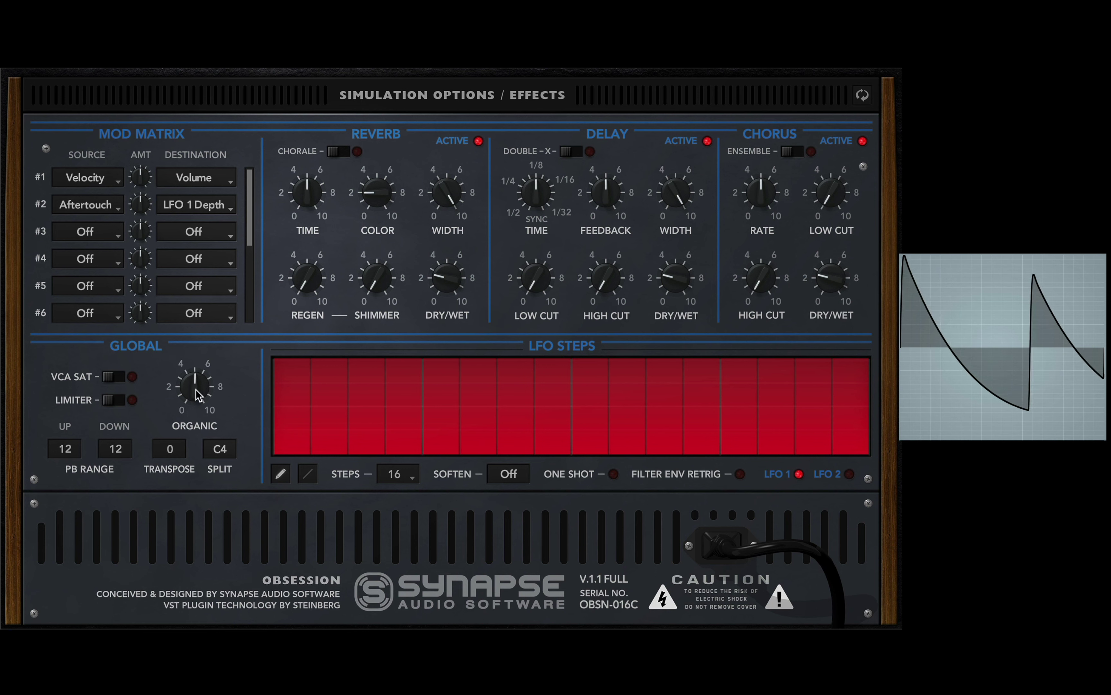
pyautogui.moveTo(195, 386); pyautogui.dragTo(209, 303)
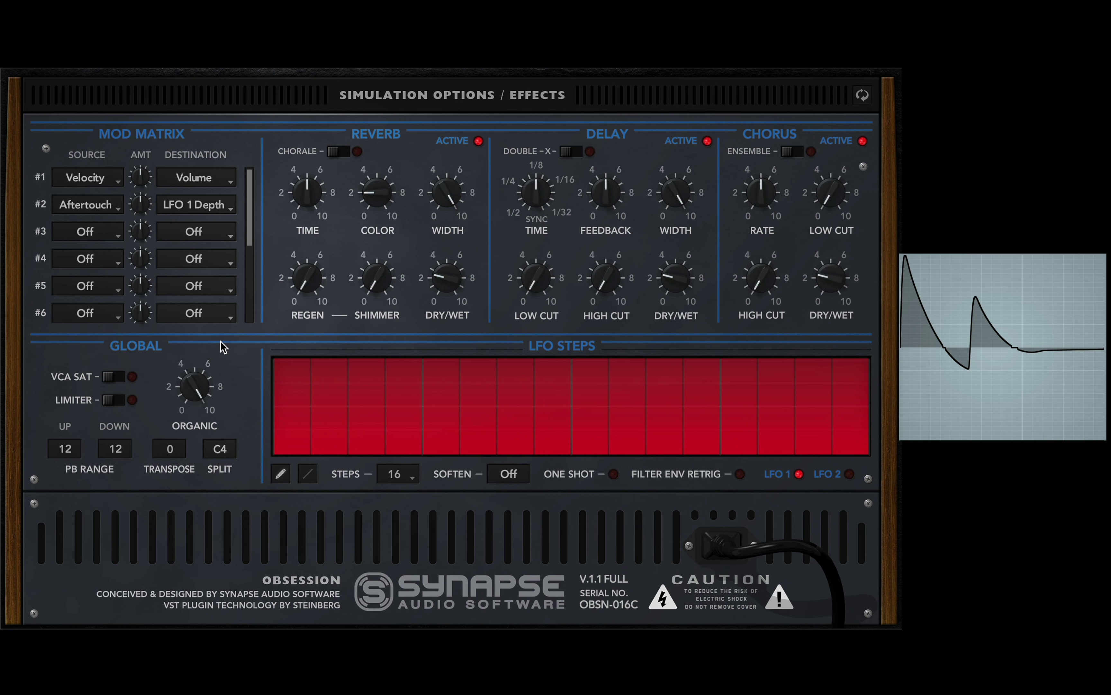
pyautogui.moveTo(206, 370); pyautogui.dragTo(174, 457)
pyautogui.moveTo(189, 388); pyautogui.dragTo(166, 492)
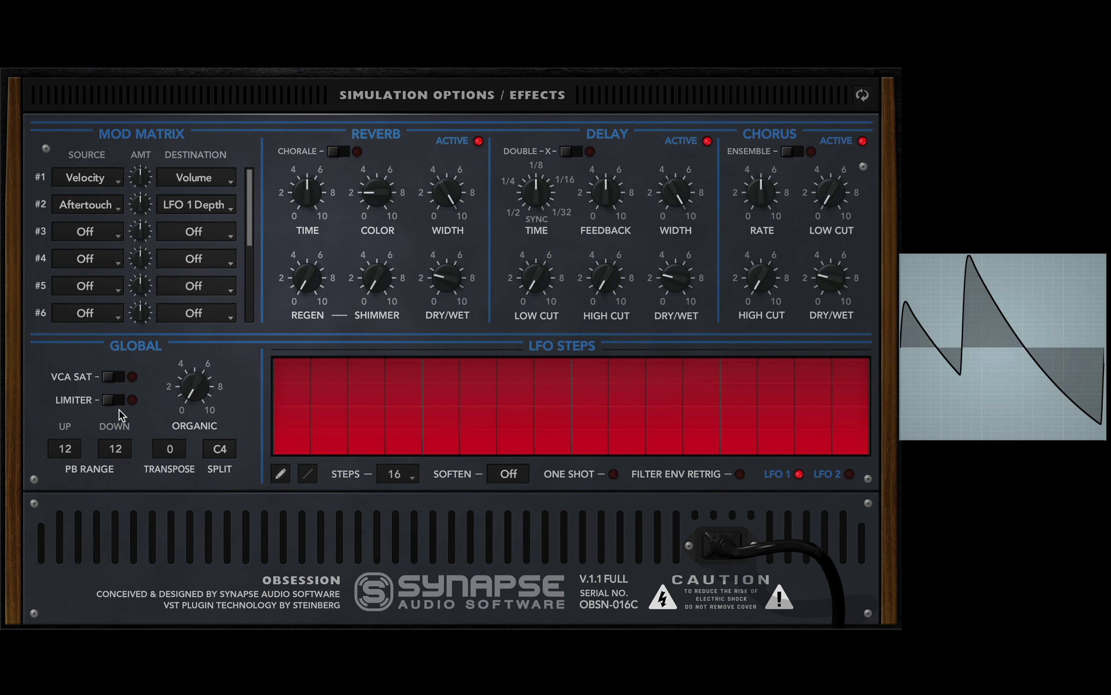
# - Compare the sound with VCA saturation on and off, leaving both VCA saturation and the limiter switched on
pyautogui.click(115, 379)
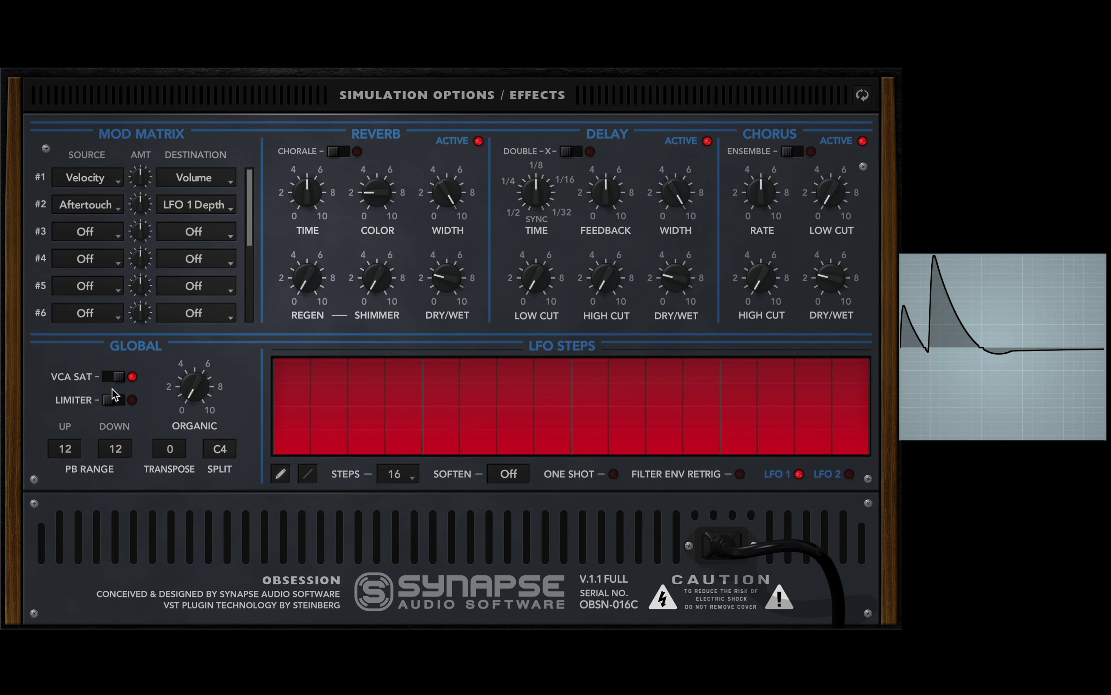
pyautogui.click(112, 381)
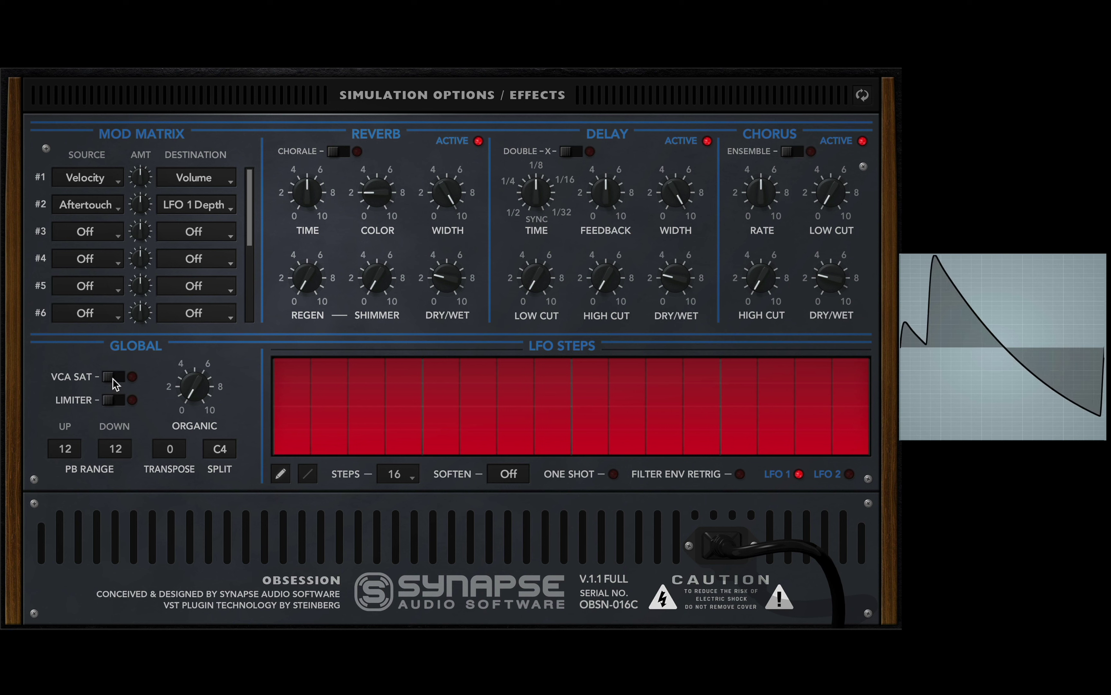
pyautogui.click(114, 376)
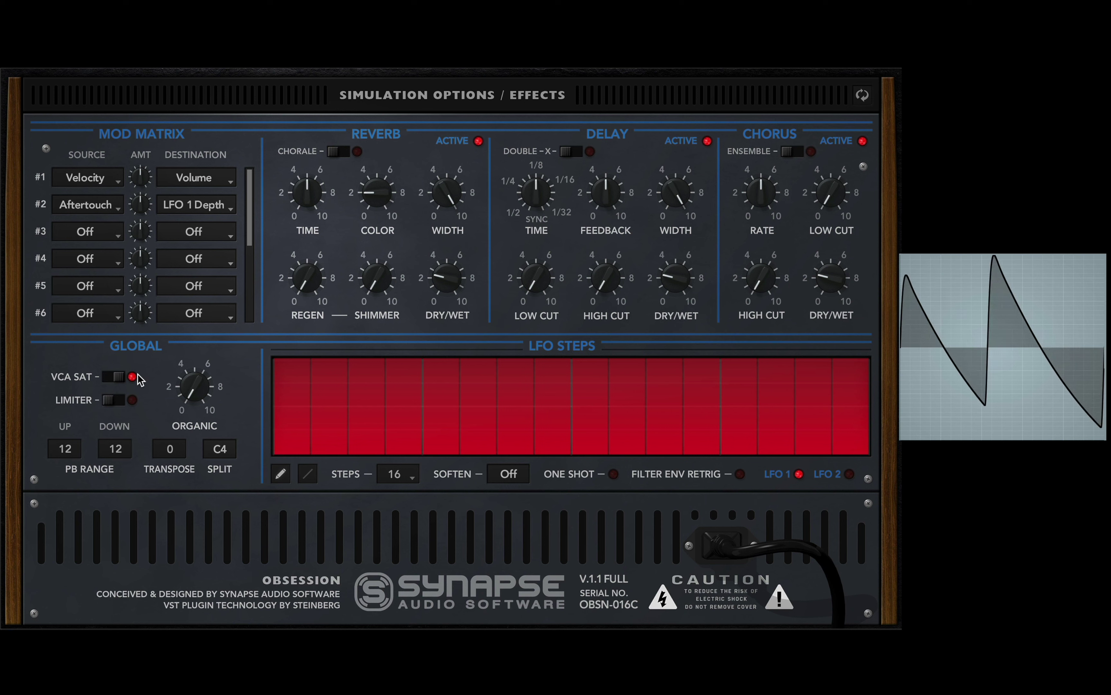
pyautogui.click(118, 403)
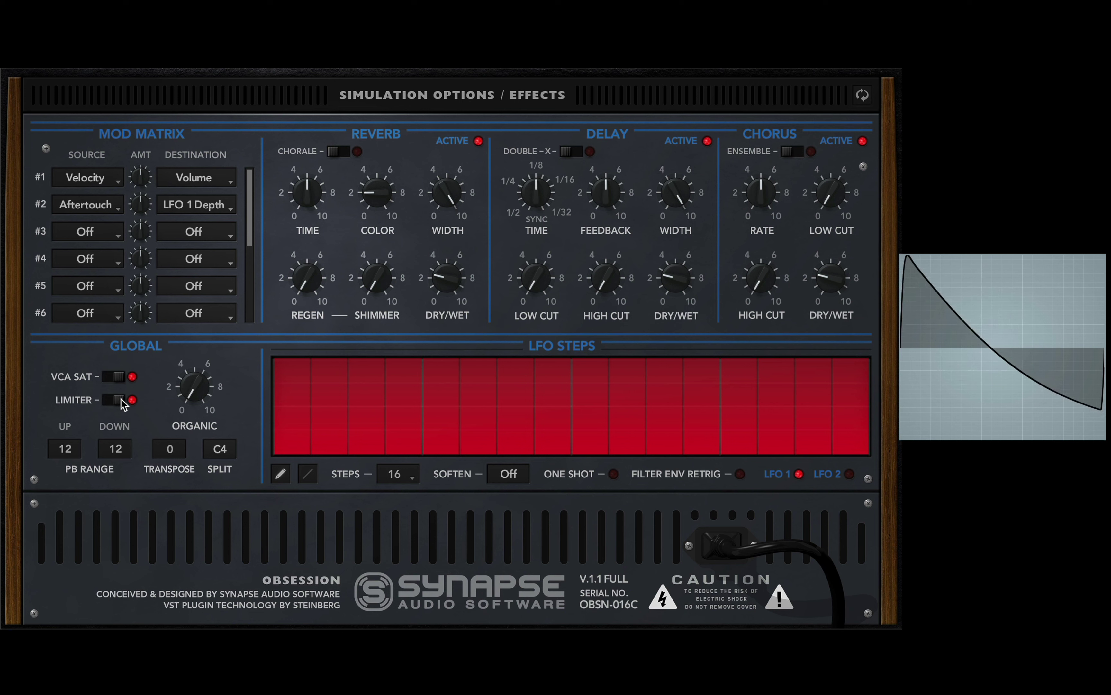
# - Set the Organic amount to 10 and view modulation matrix slots 7 to 12 before returning to the main synth controls
pyautogui.moveTo(201, 394); pyautogui.dragTo(200, 191)
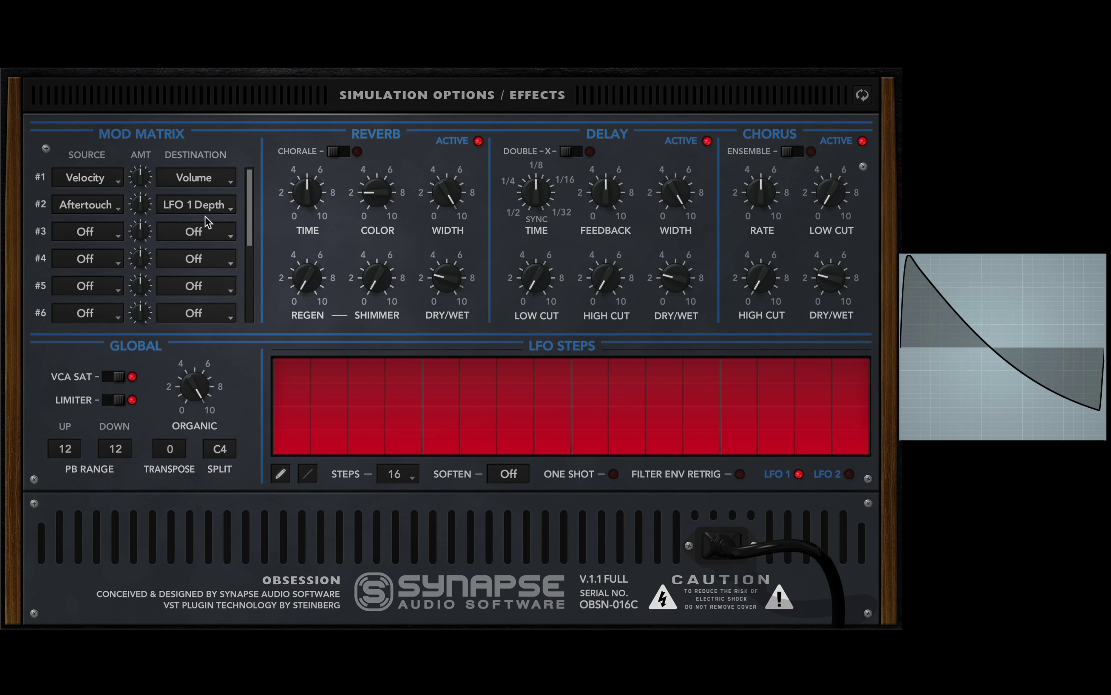
pyautogui.click(252, 253)
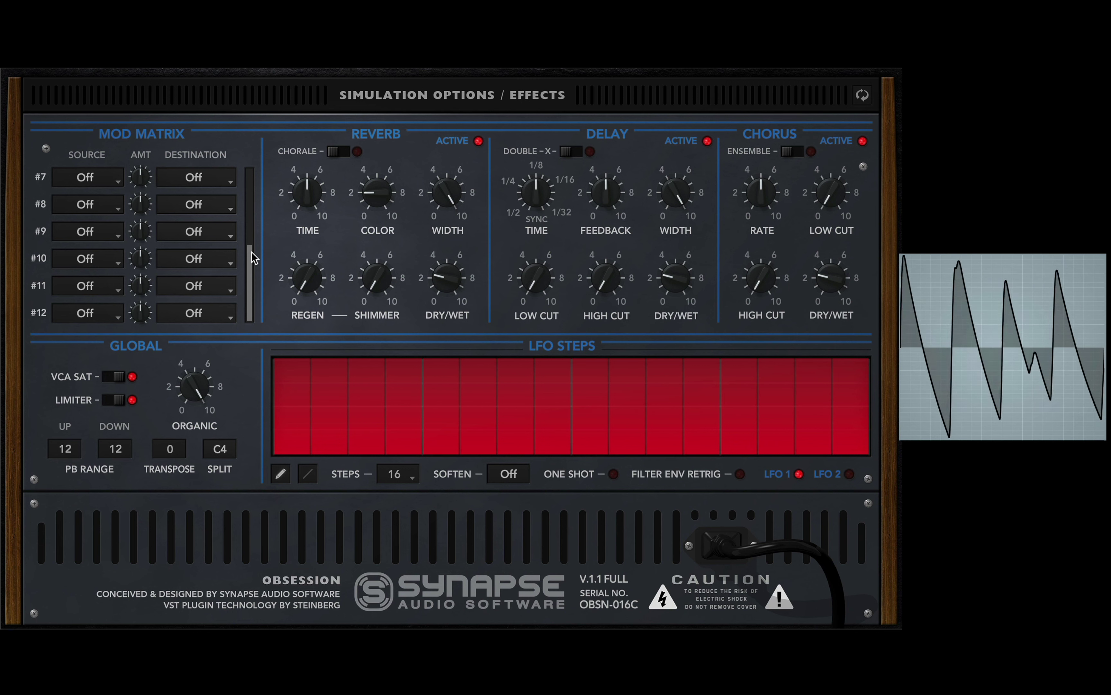
pyautogui.click(863, 96)
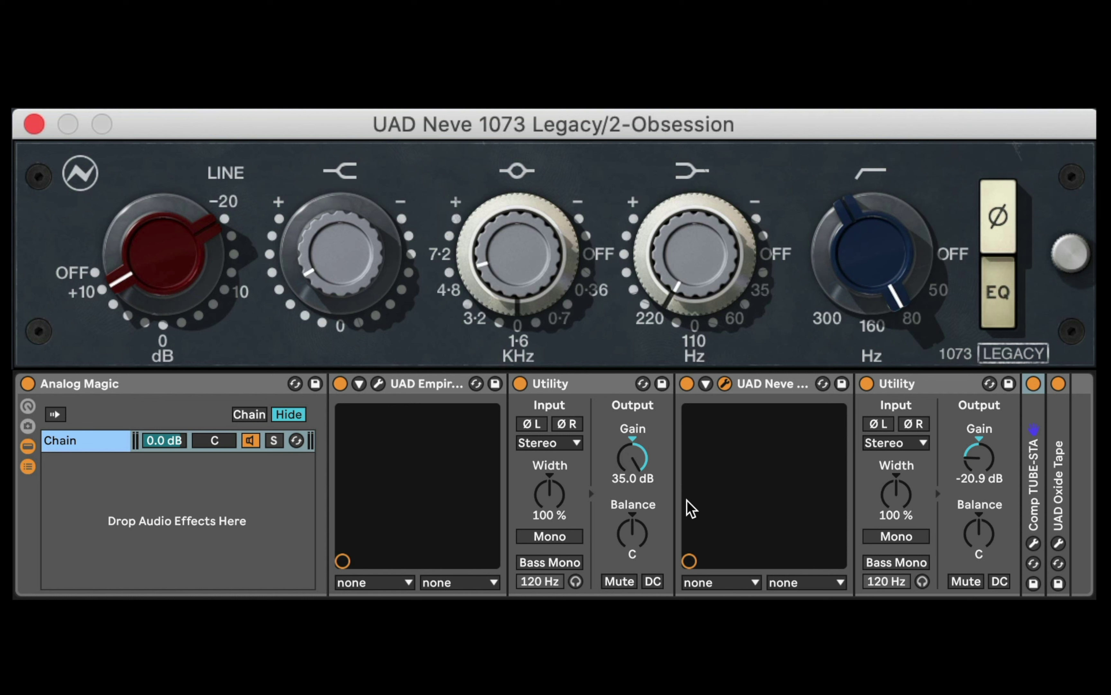
# - Examine the Analog Magic effect chain in Ableton Live and the Comp TUBE-STA input, output and mix settings
pyautogui.moveTo(645, 464); pyautogui.dragTo(645, 500)
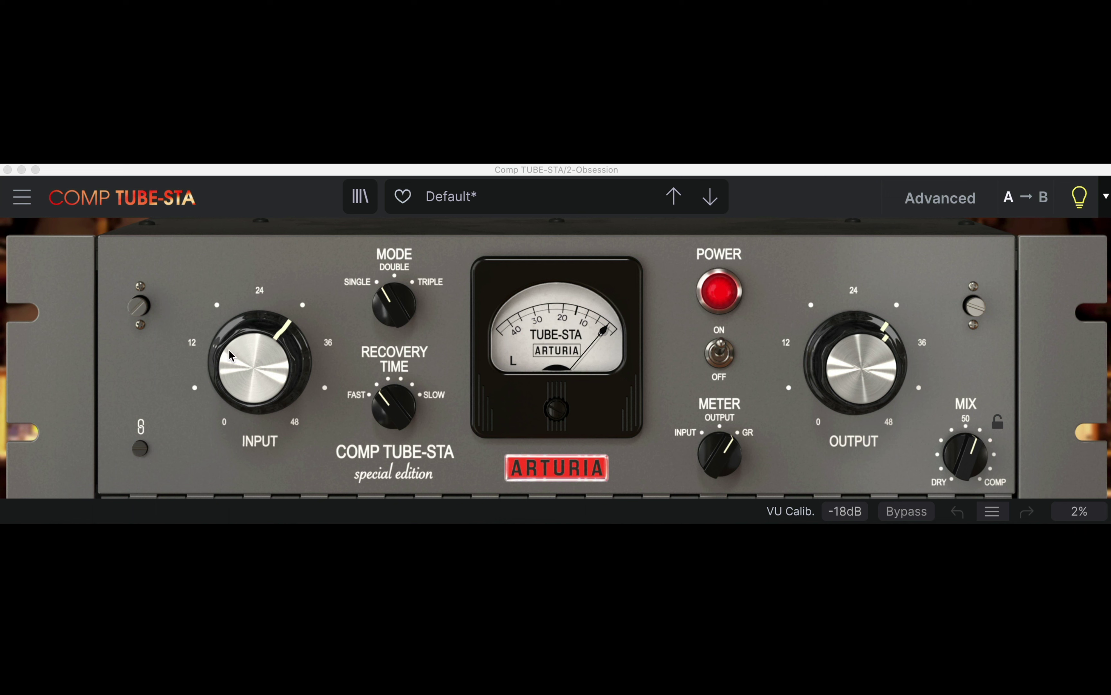
pyautogui.click(230, 373)
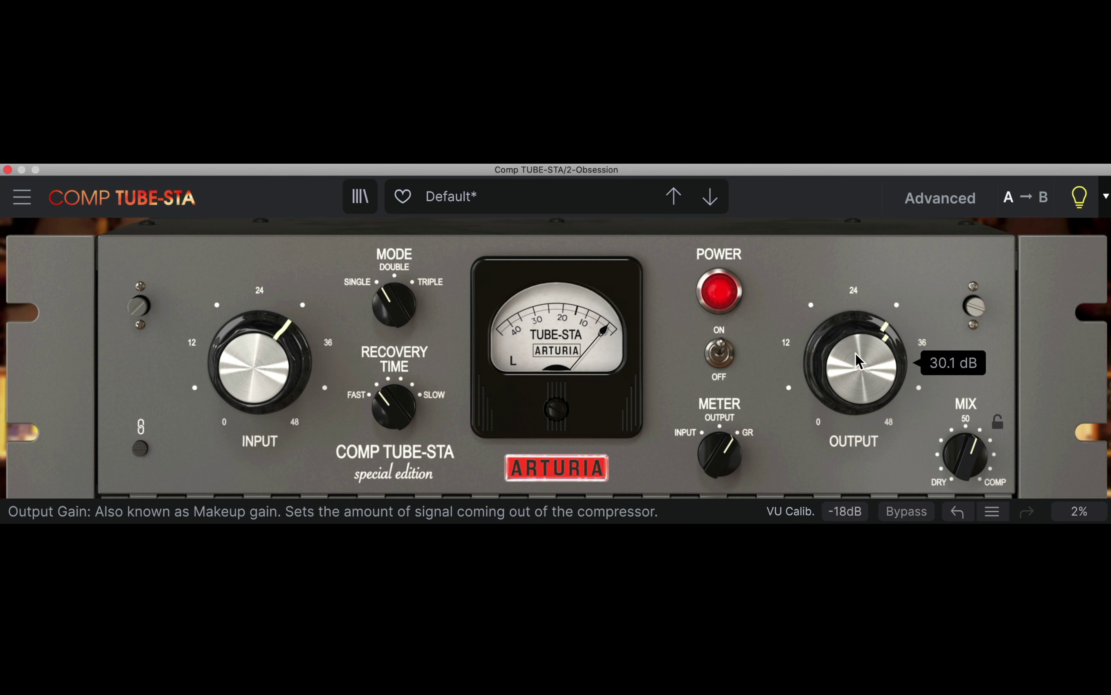
pyautogui.moveTo(967, 483)
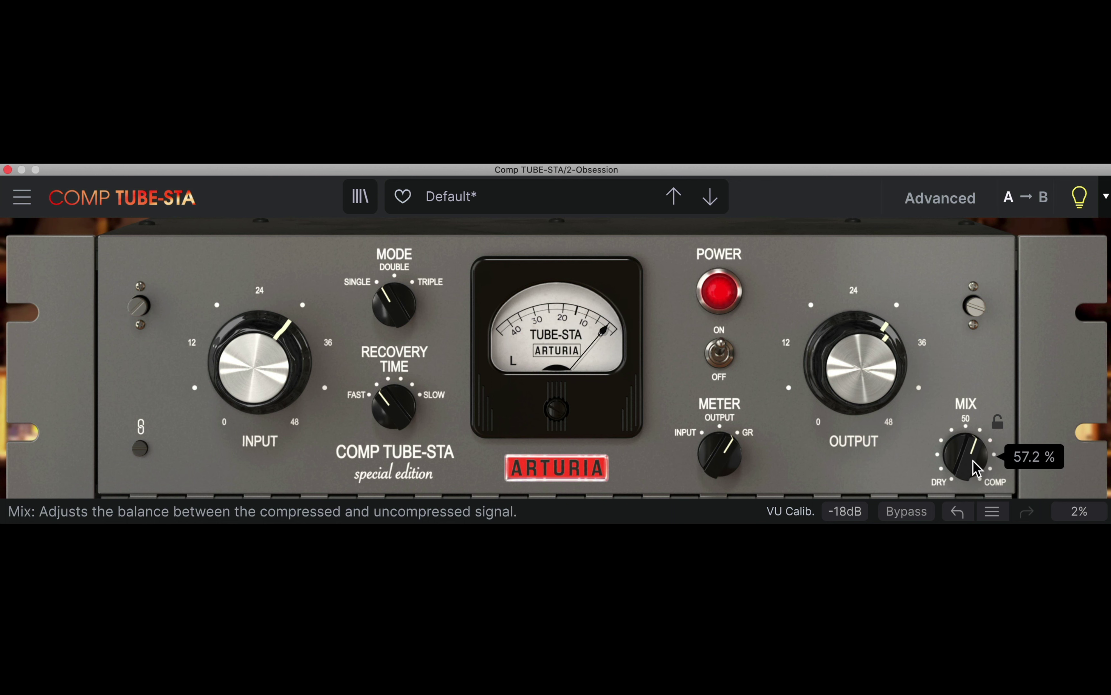
pyautogui.scroll(-3, 973, 466)
pyautogui.click(953, 542)
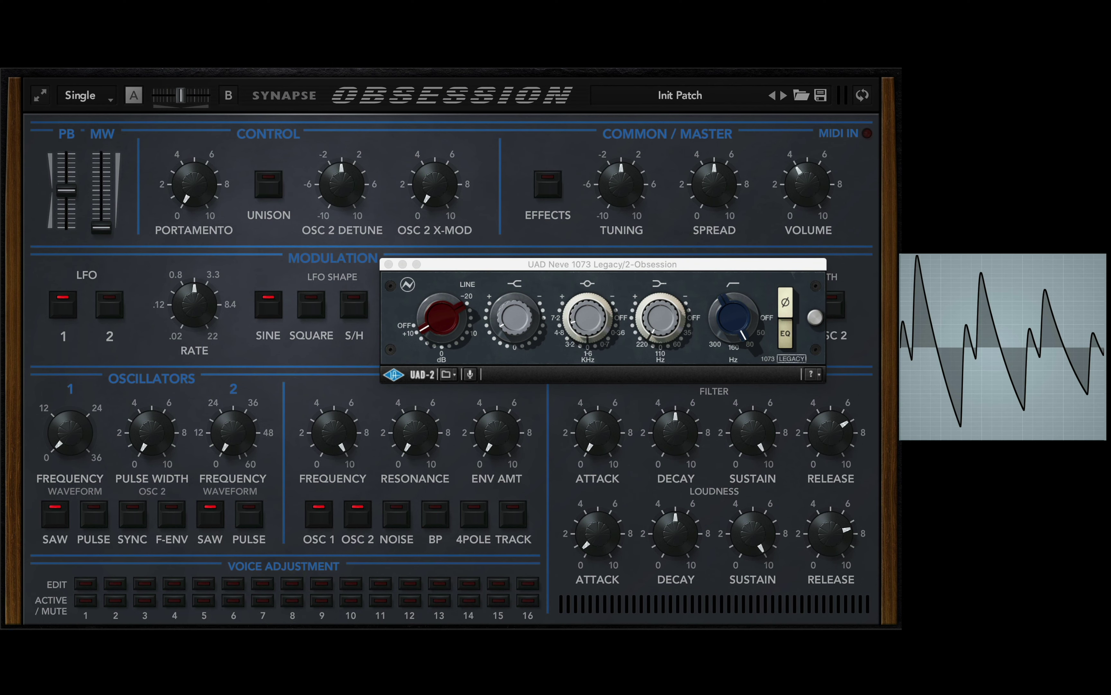
# - Switch both Obsession oscillators from saw to pulse and lower the master volume to about 2
pyautogui.click(87, 521)
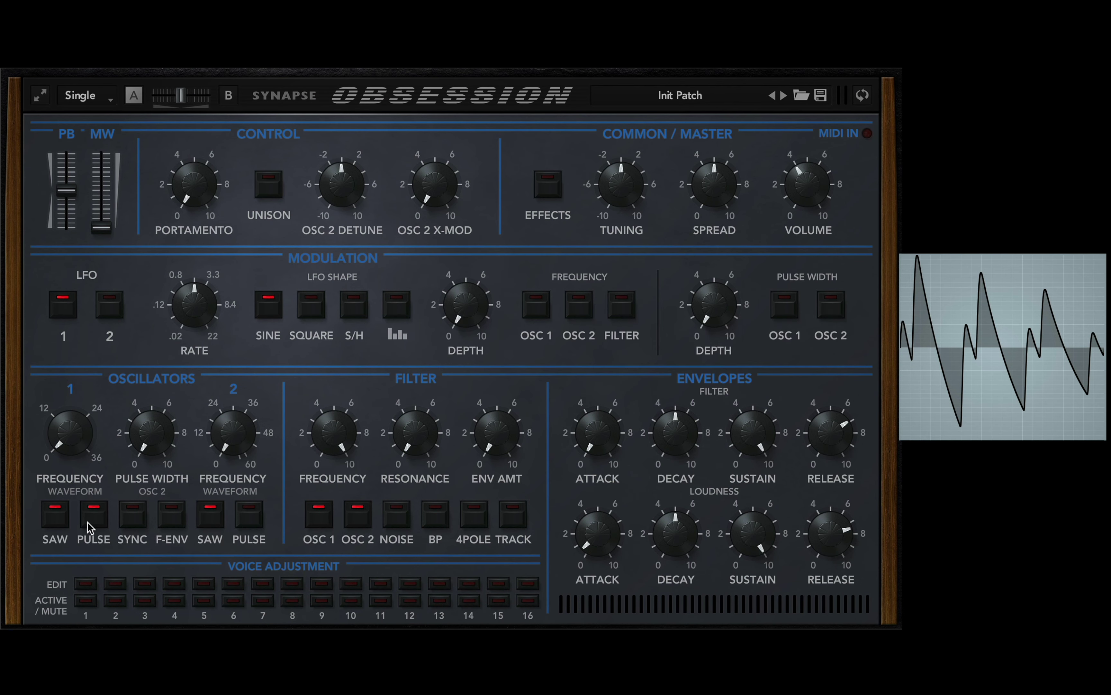
pyautogui.click(246, 521)
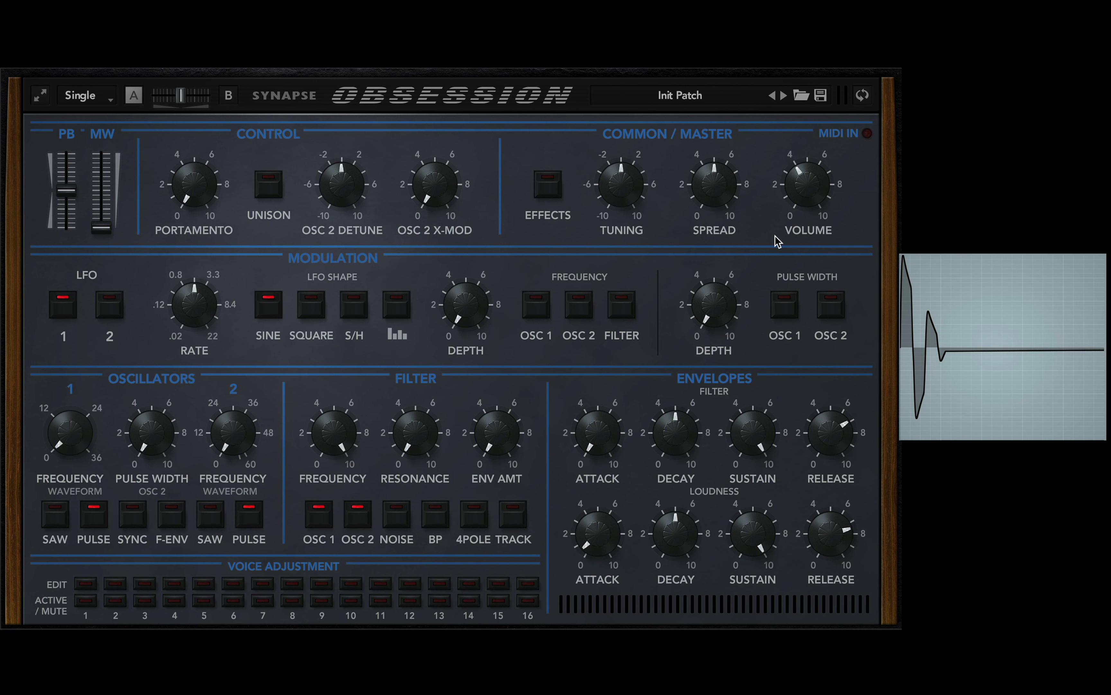
pyautogui.moveTo(796, 228); pyautogui.dragTo(798, 237)
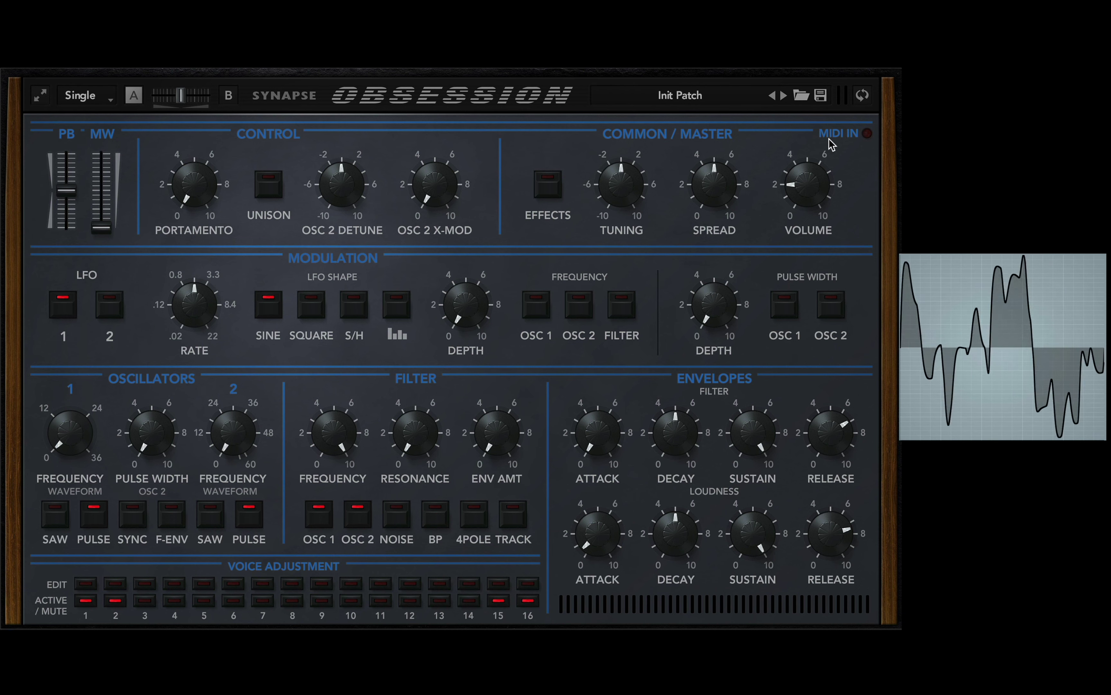
# - Set the global Organic amount to 0 on the effects side and return to the main synth controls
pyautogui.click(862, 95)
pyautogui.moveTo(189, 377); pyautogui.dragTo(196, 435)
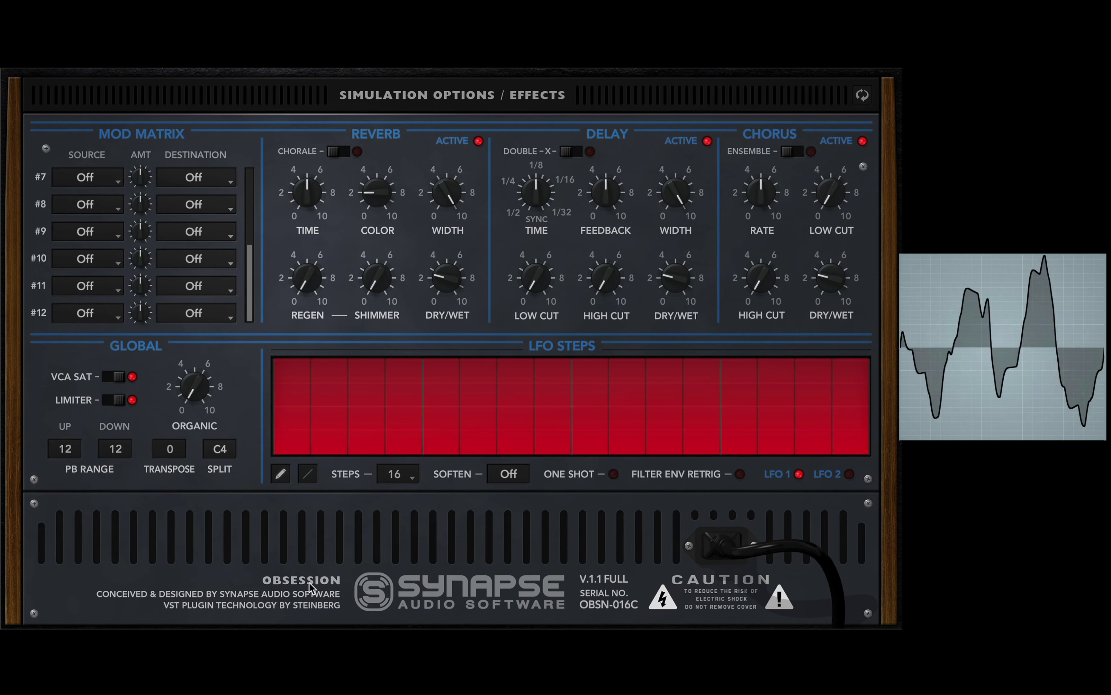
pyautogui.click(863, 95)
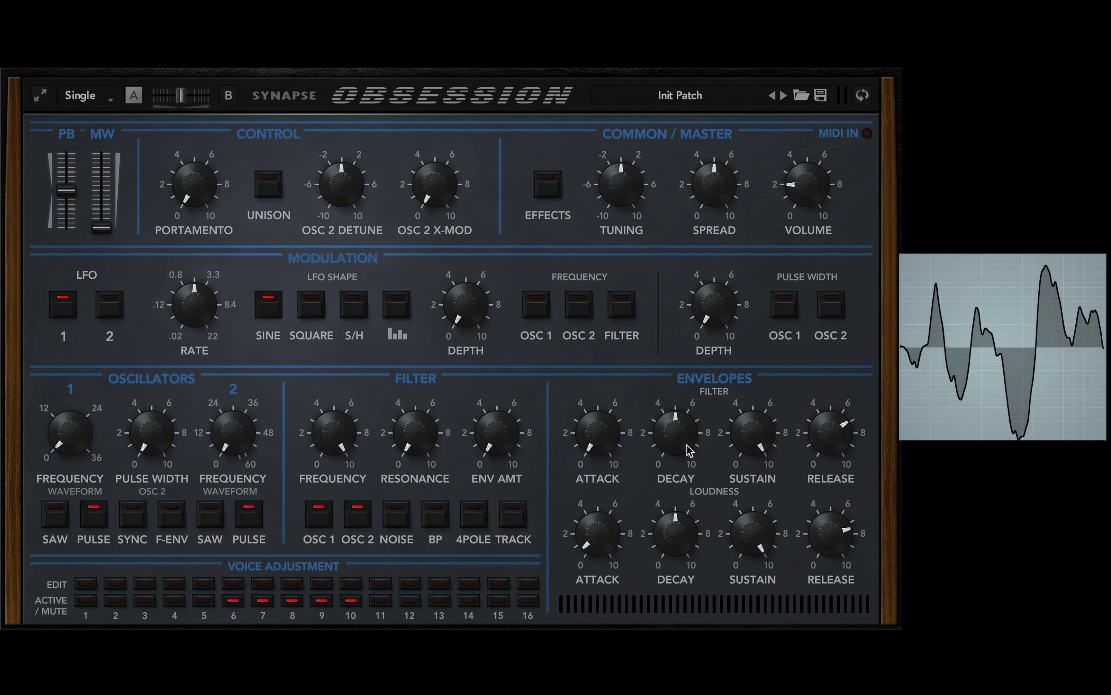
# - Lower the loudness envelope release to 6.86
pyautogui.moveTo(756, 423)
pyautogui.mouseDown()
pyautogui.moveTo(750, 456)
pyautogui.moveTo(757, 416)
pyautogui.mouseUp()
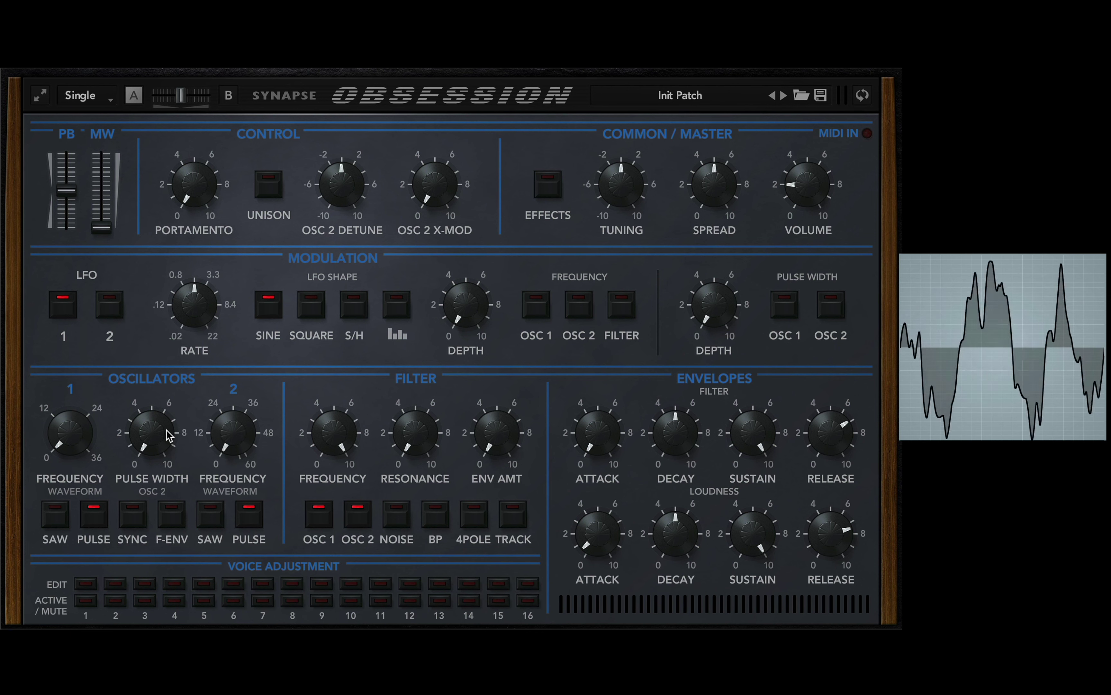
pyautogui.moveTo(829, 540)
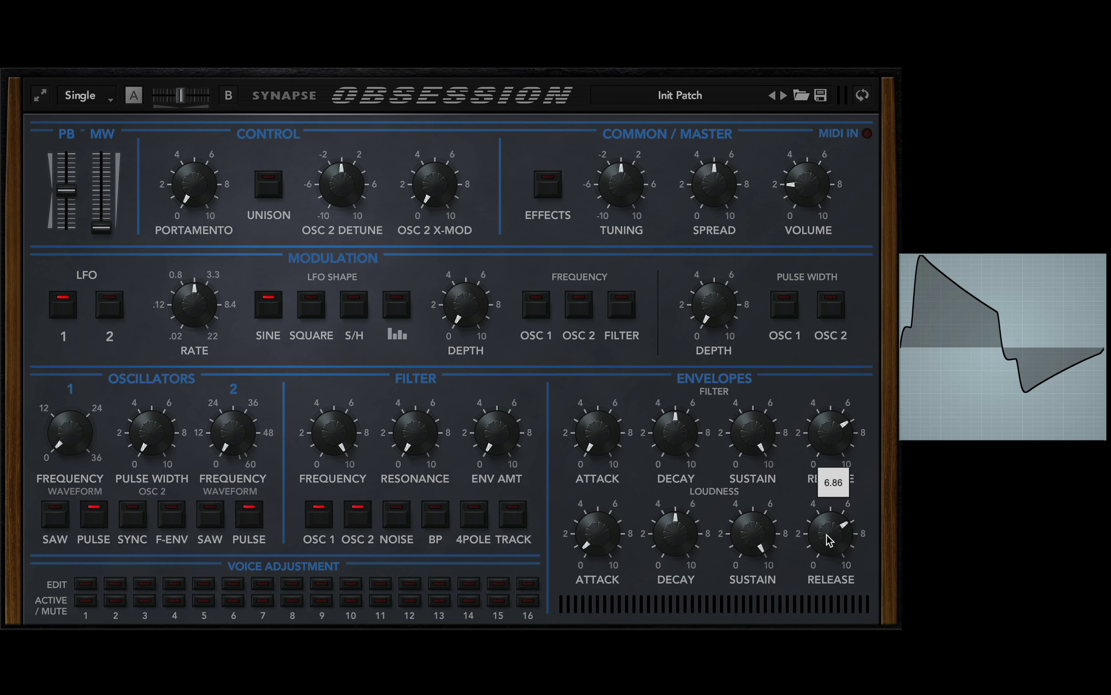
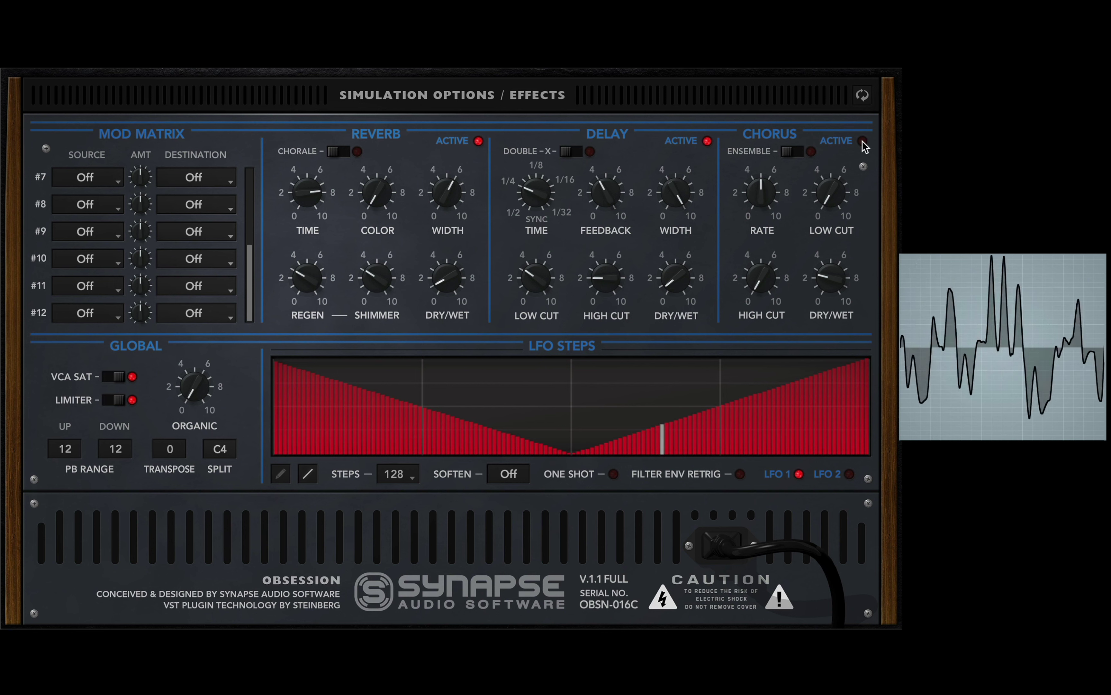
# - Activate the chorus, adjust its rate and filter cuts, and vary the dry/wet mix, finishing at about 8
pyautogui.click(862, 142)
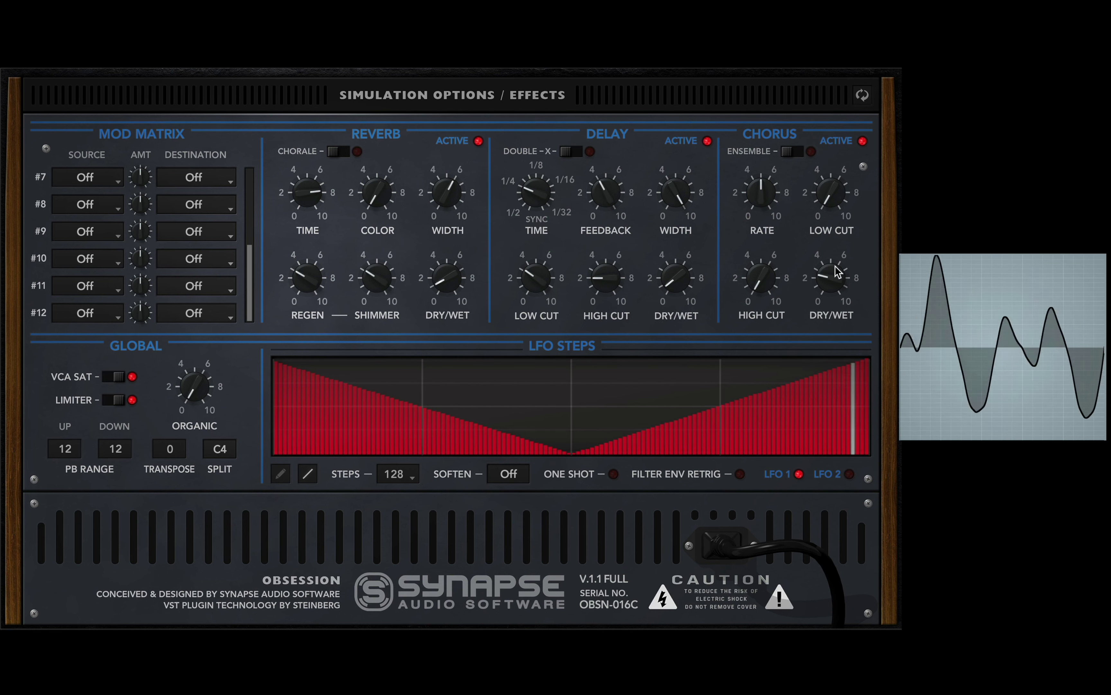
pyautogui.moveTo(835, 271); pyautogui.dragTo(839, 195)
pyautogui.moveTo(751, 275); pyautogui.dragTo(772, 192)
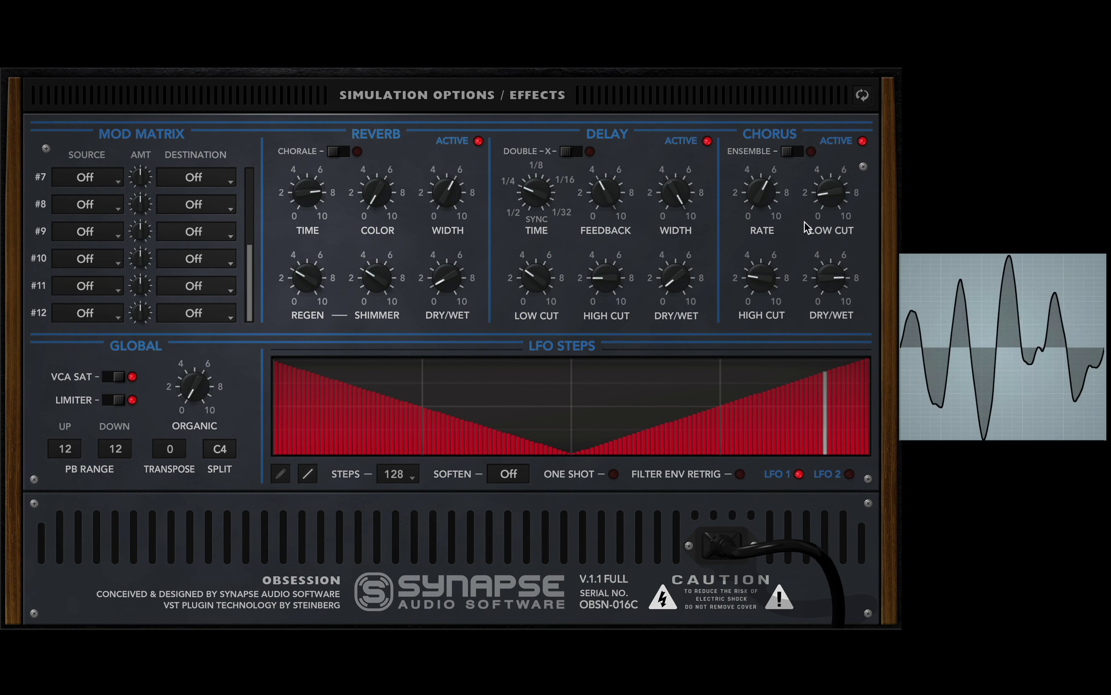
pyautogui.moveTo(830, 278); pyautogui.dragTo(815, 327)
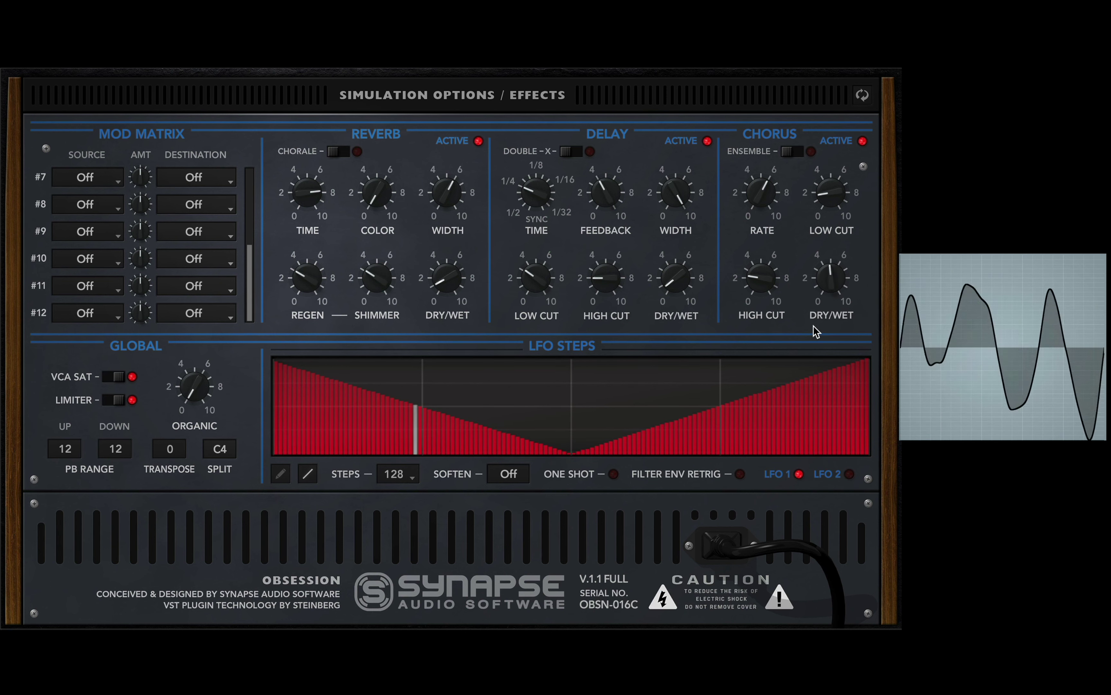
pyautogui.moveTo(822, 274); pyautogui.dragTo(822, 279)
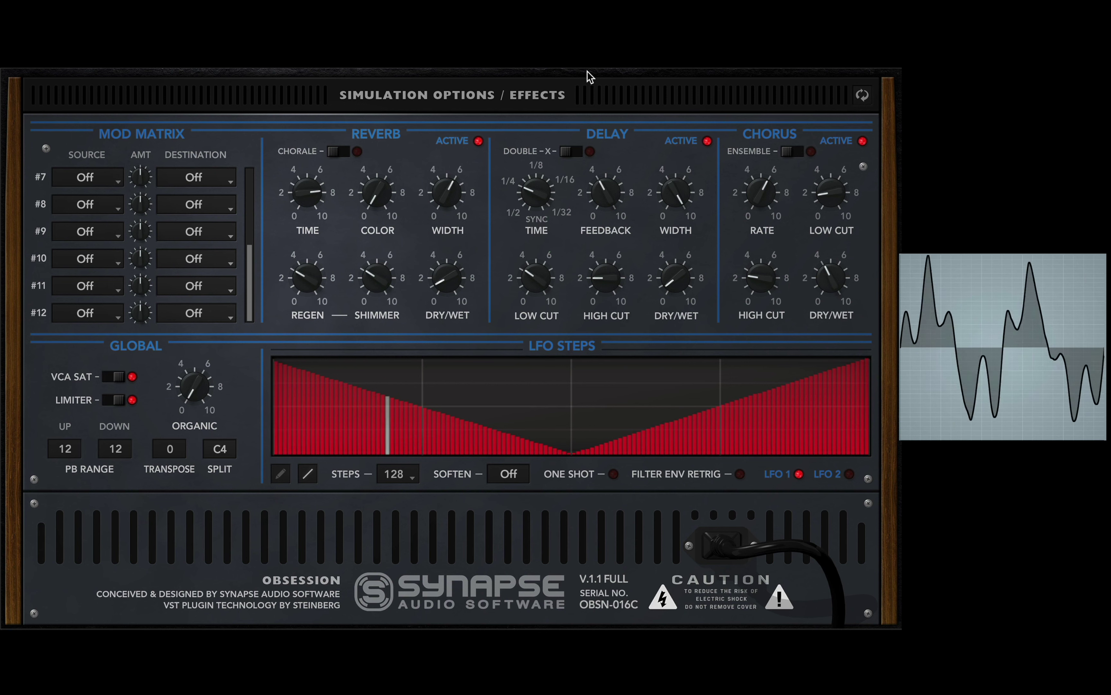
pyautogui.moveTo(829, 276); pyautogui.dragTo(847, 192)
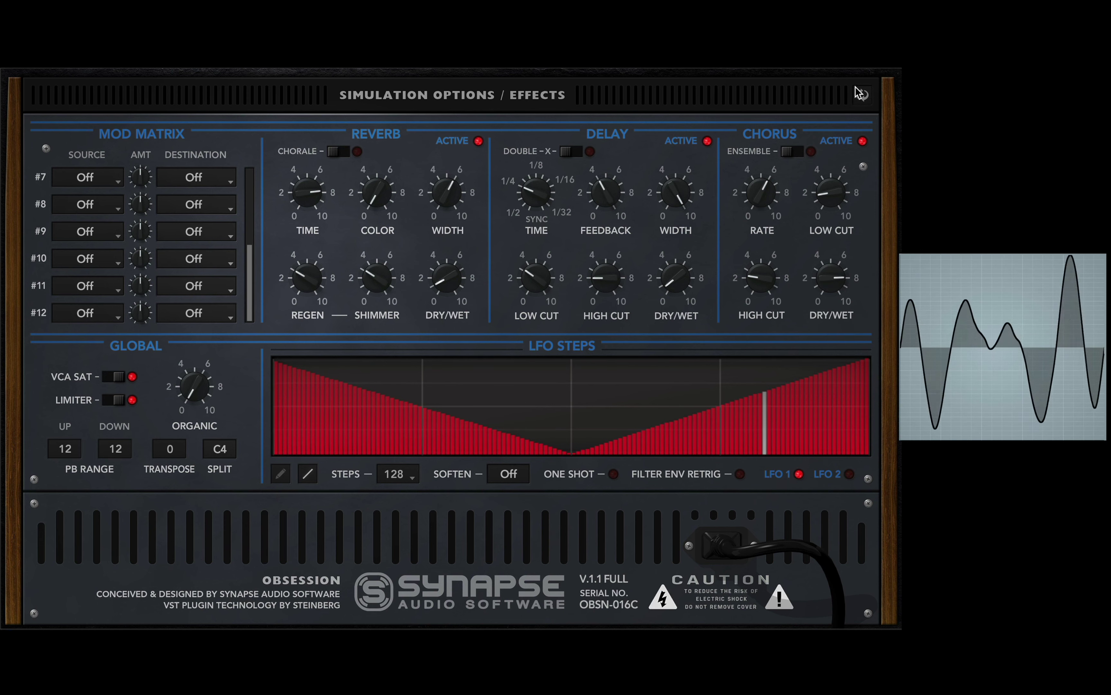
# - Switch the chorus to Ensemble mode and set rate to about 5, low cut about 3, high cut 3.38 and depth 10
pyautogui.click(863, 94)
pyautogui.click(863, 94)
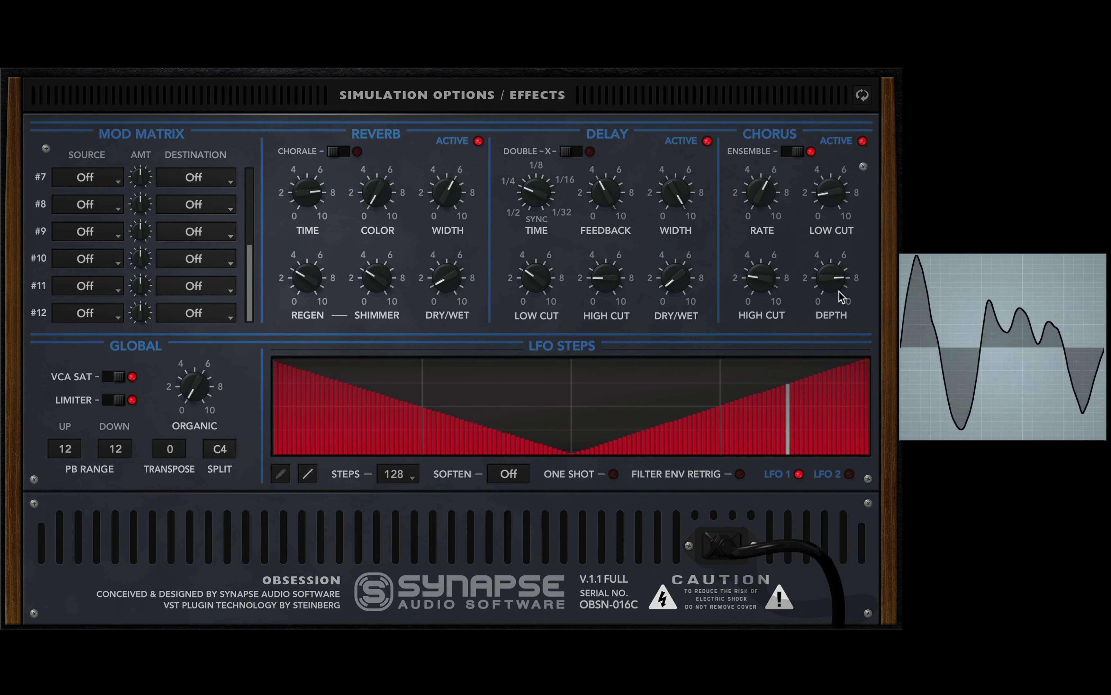
pyautogui.moveTo(761, 195); pyautogui.dragTo(760, 216)
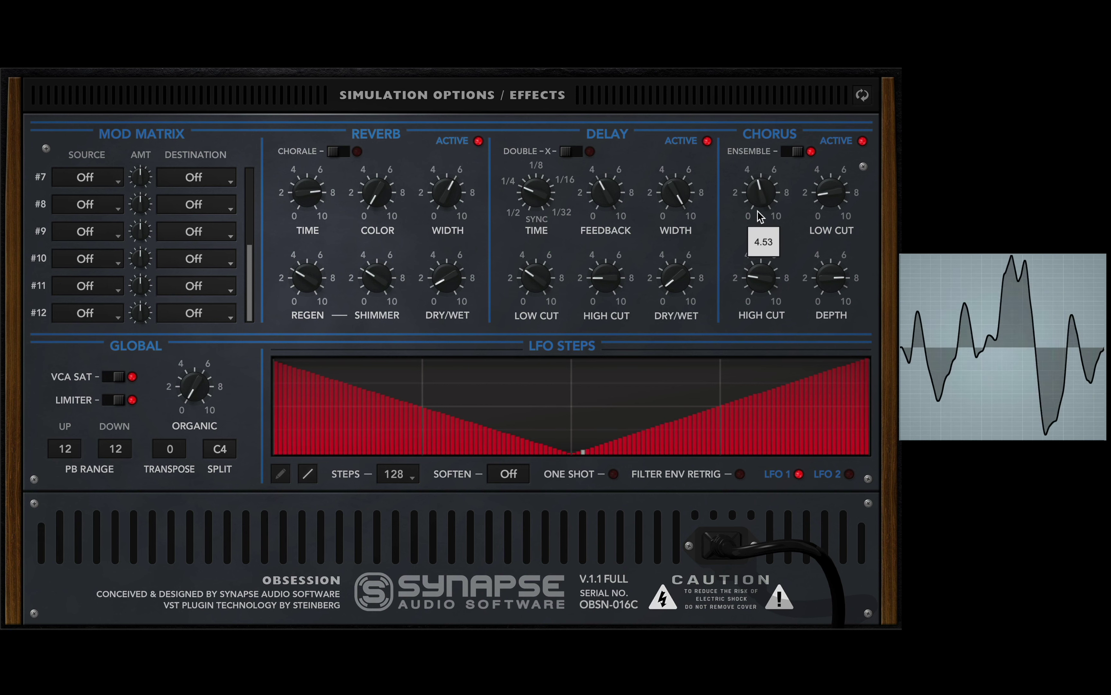
pyautogui.moveTo(830, 198); pyautogui.dragTo(838, 172)
pyautogui.moveTo(762, 283); pyautogui.dragTo(762, 271)
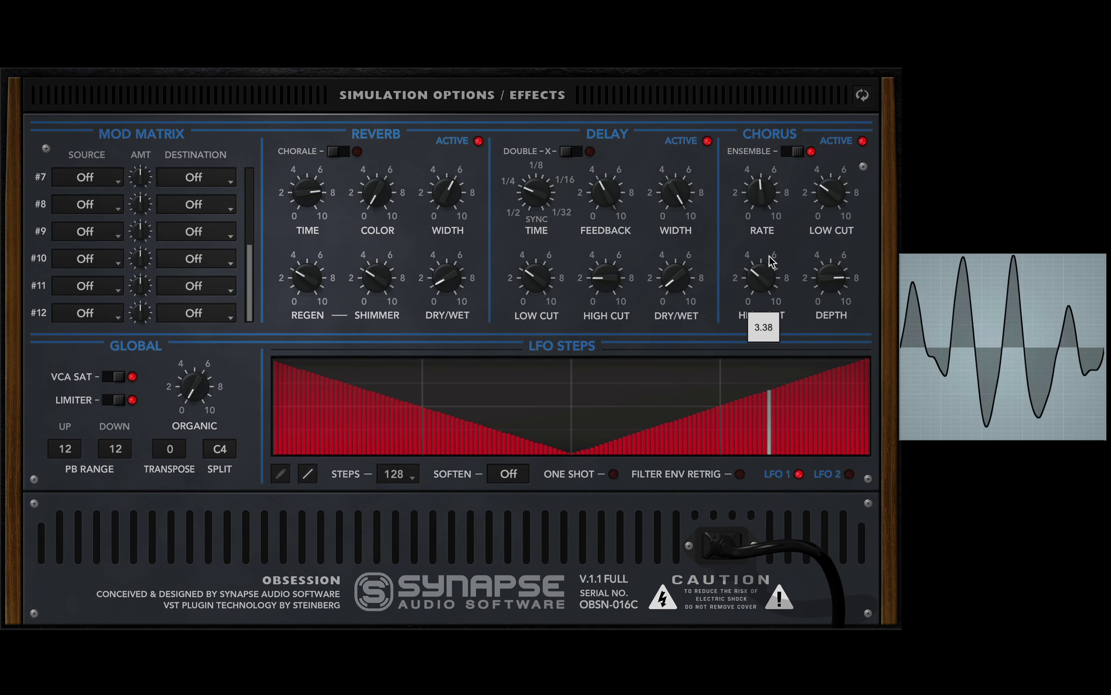
pyautogui.moveTo(844, 290); pyautogui.dragTo(854, 193)
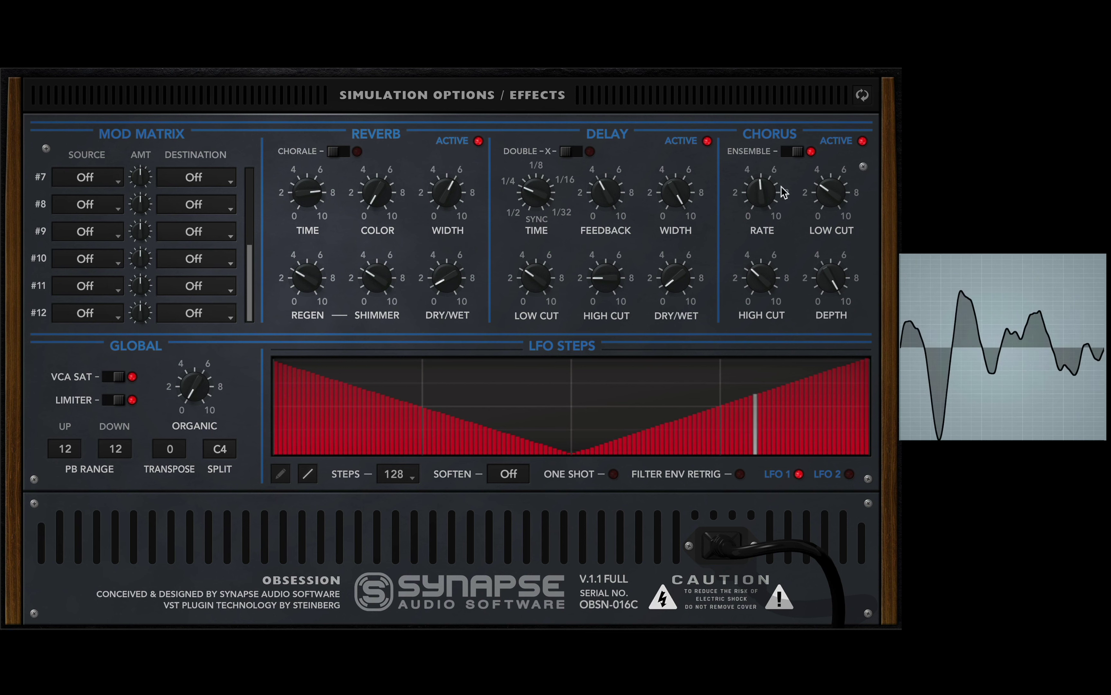
# - Vary the Ensemble depth between about 2 and 10, raise high cut to about 5 and set rate to about 4
pyautogui.moveTo(770, 203)
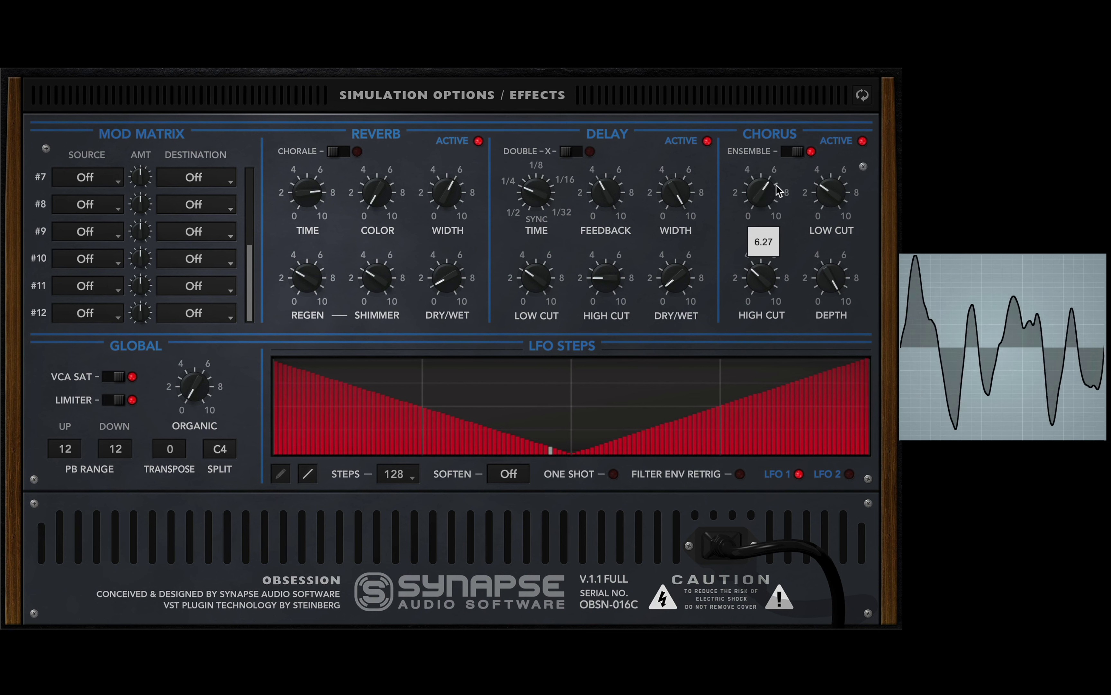
pyautogui.scroll(3, 771, 211)
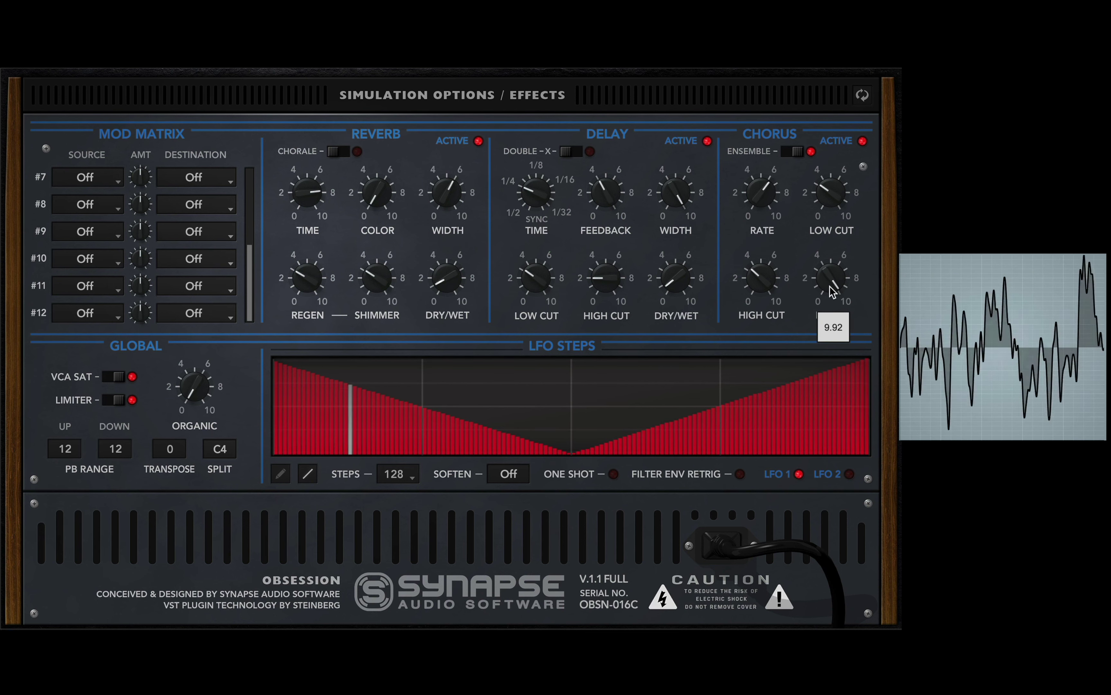
pyautogui.scroll(-1, 833, 283)
pyautogui.moveTo(832, 282); pyautogui.dragTo(835, 411)
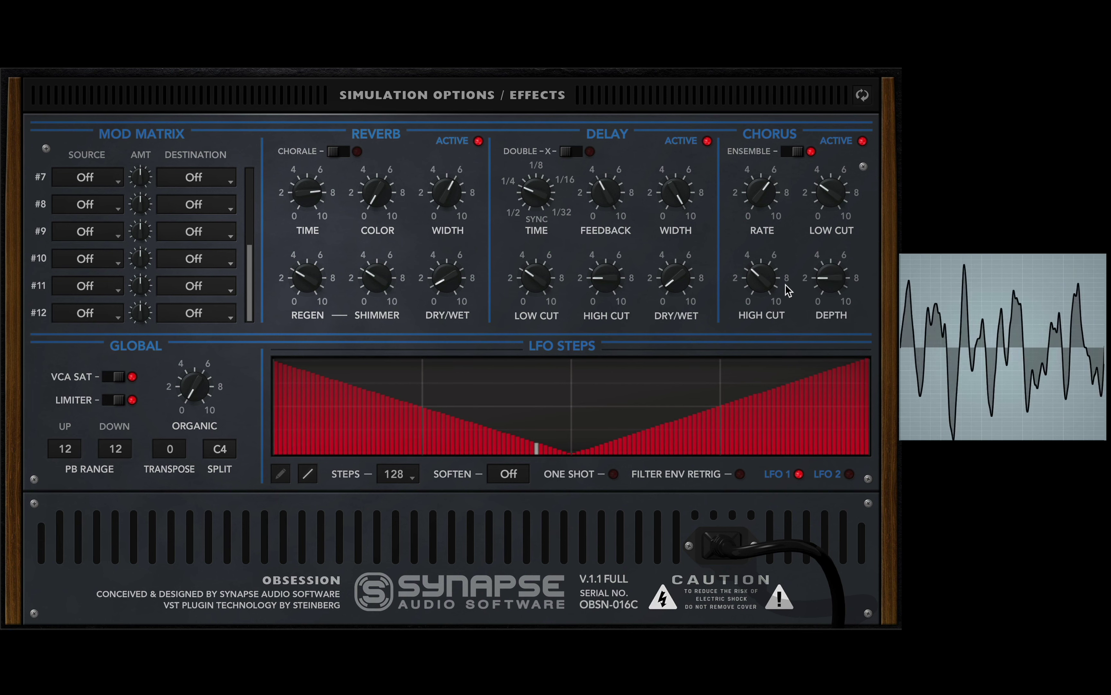
pyautogui.moveTo(776, 291); pyautogui.dragTo(851, 117)
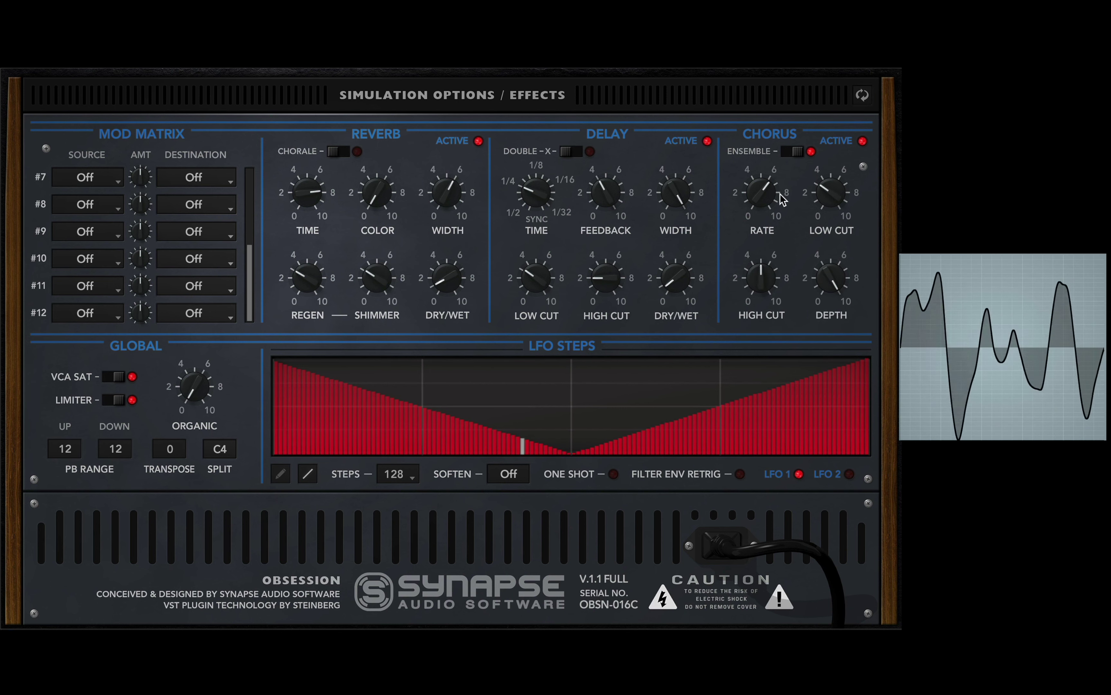
pyautogui.moveTo(772, 195); pyautogui.dragTo(746, 280)
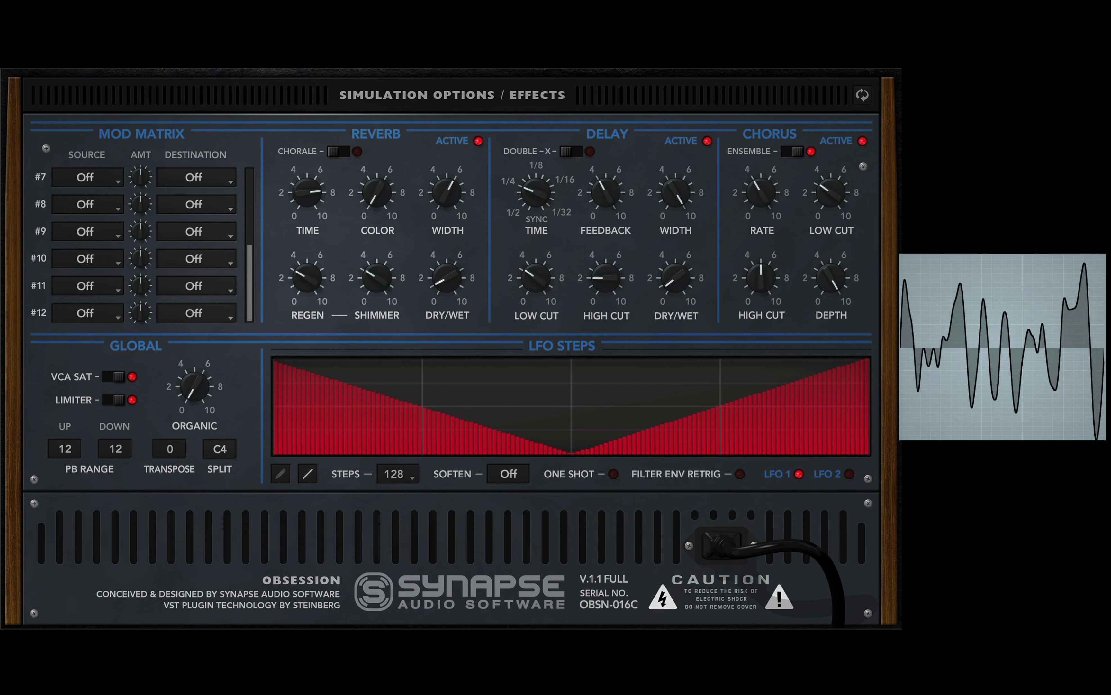
# - Turn off Ensemble mode and lower the chorus dry/wet mix to about 1
pyautogui.click(793, 153)
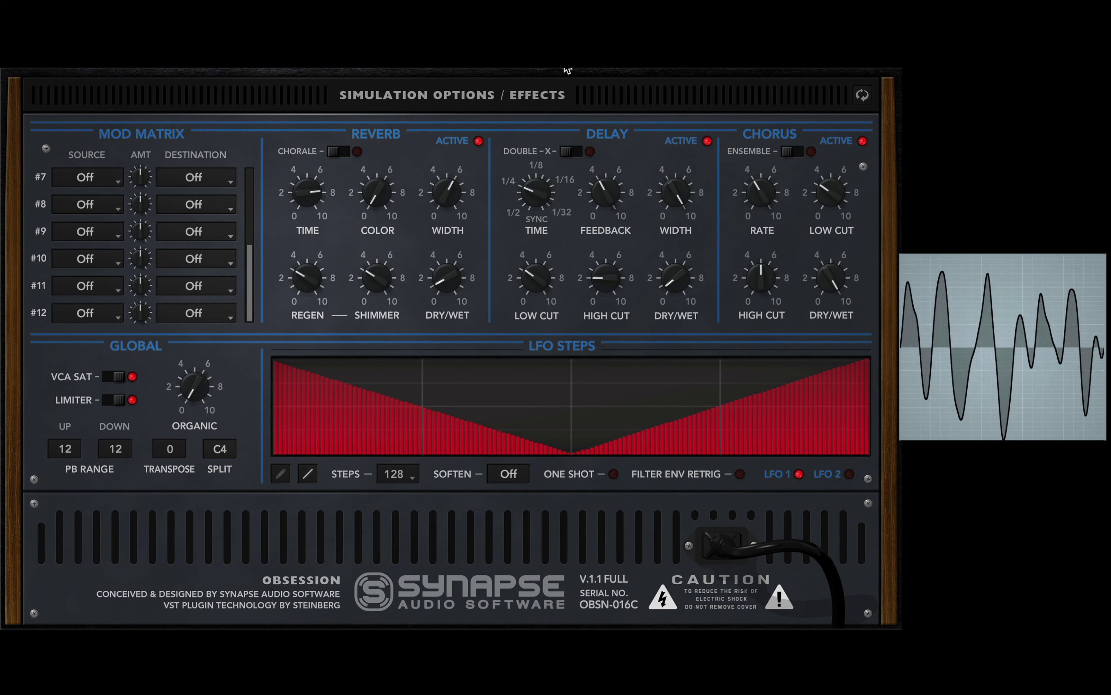
pyautogui.moveTo(823, 288); pyautogui.dragTo(802, 408)
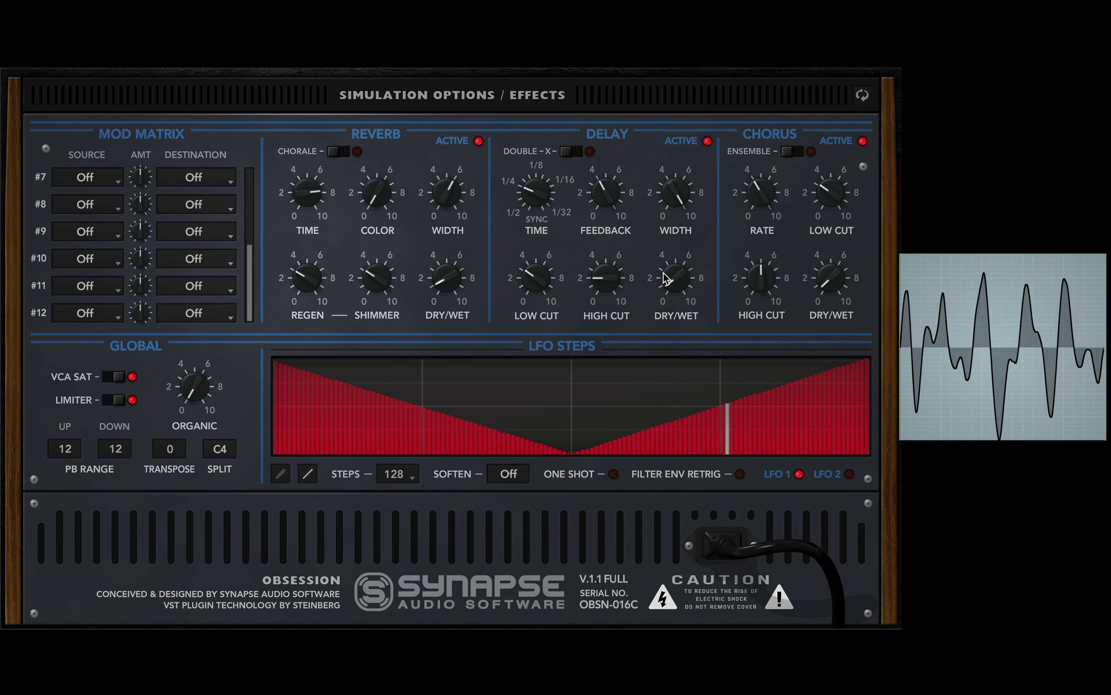
# - Raise the delay feedback to about 6 and the delay dry/wet mix to about 2
pyautogui.moveTo(675, 274)
pyautogui.moveTo(614, 197); pyautogui.dragTo(613, 170)
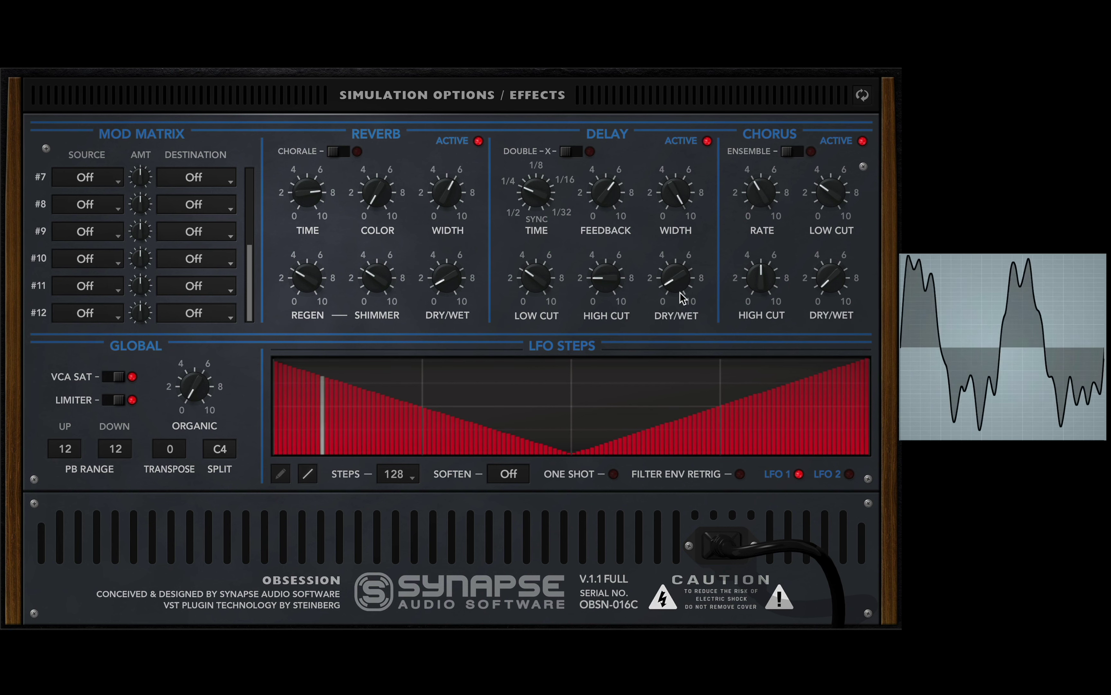
pyautogui.moveTo(681, 283); pyautogui.dragTo(689, 271)
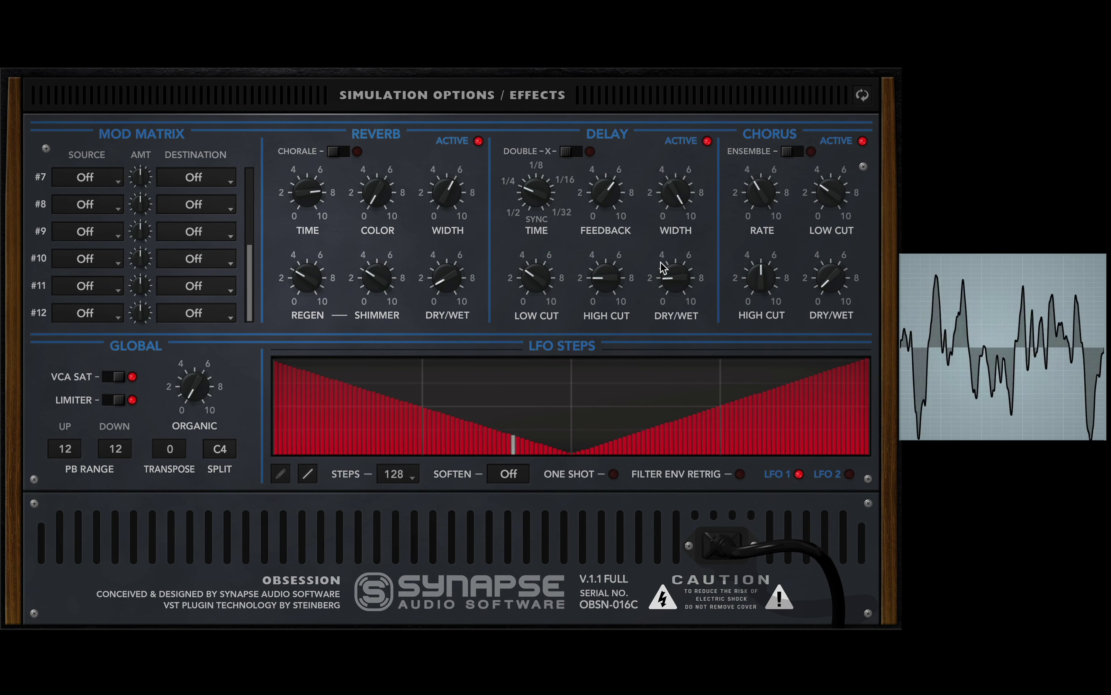
# - Set the reverb dry/wet to about 2, color to about 1.5 and width to about 8, and return to the main synth controls
pyautogui.click(442, 281)
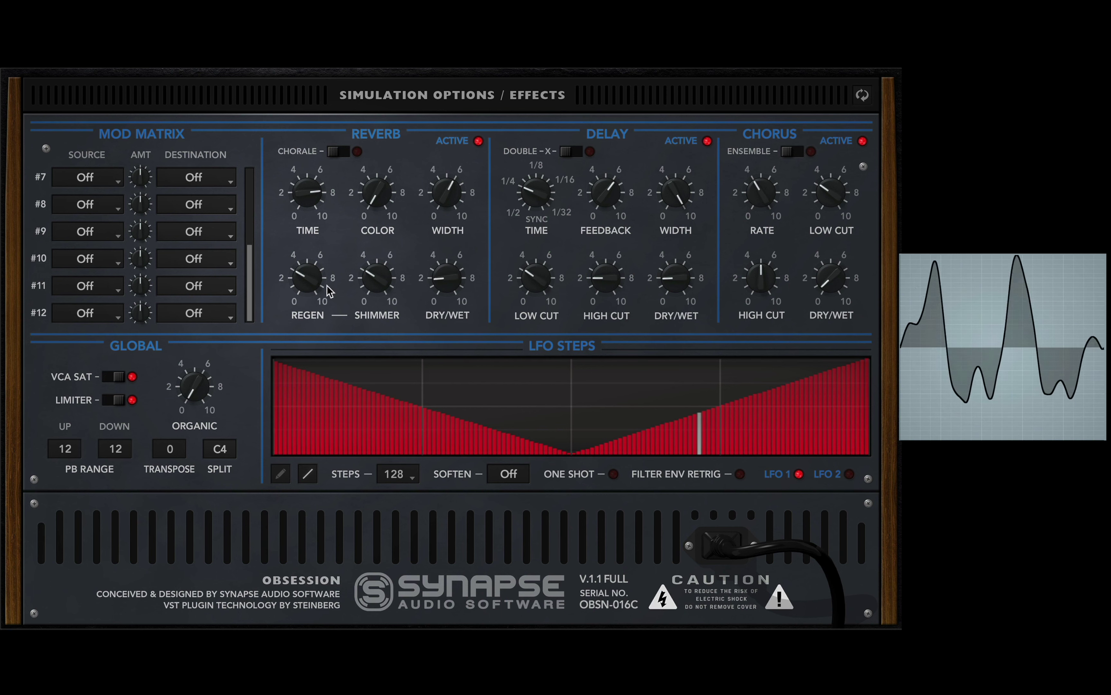
pyautogui.moveTo(377, 193); pyautogui.dragTo(376, 218)
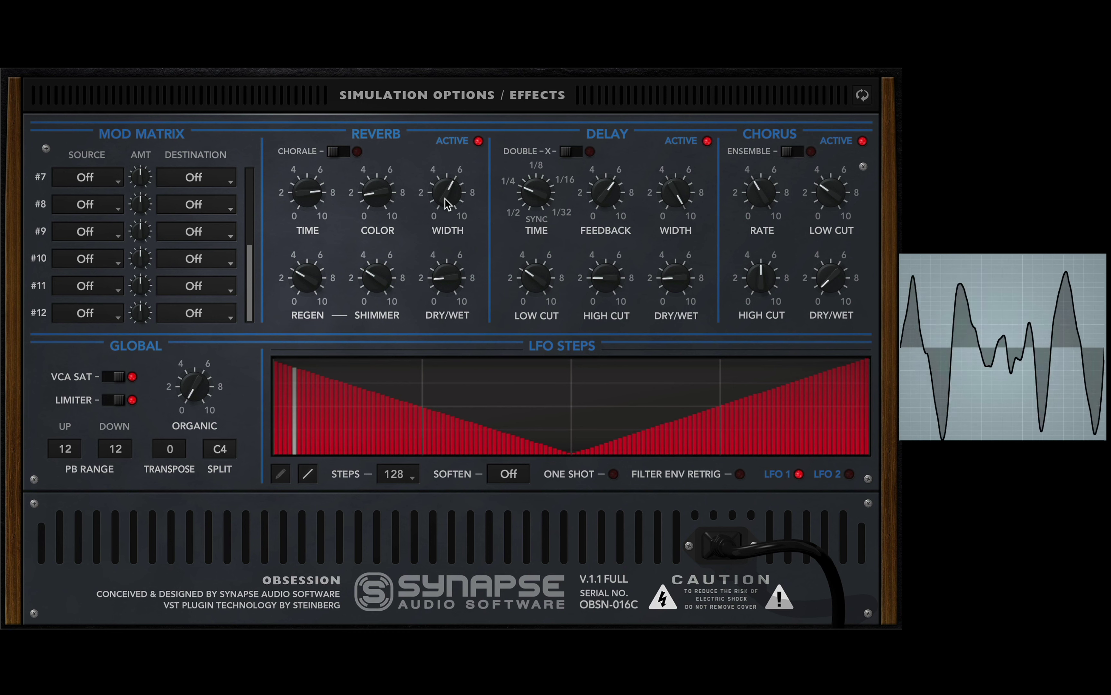
pyautogui.moveTo(442, 206); pyautogui.dragTo(454, 174)
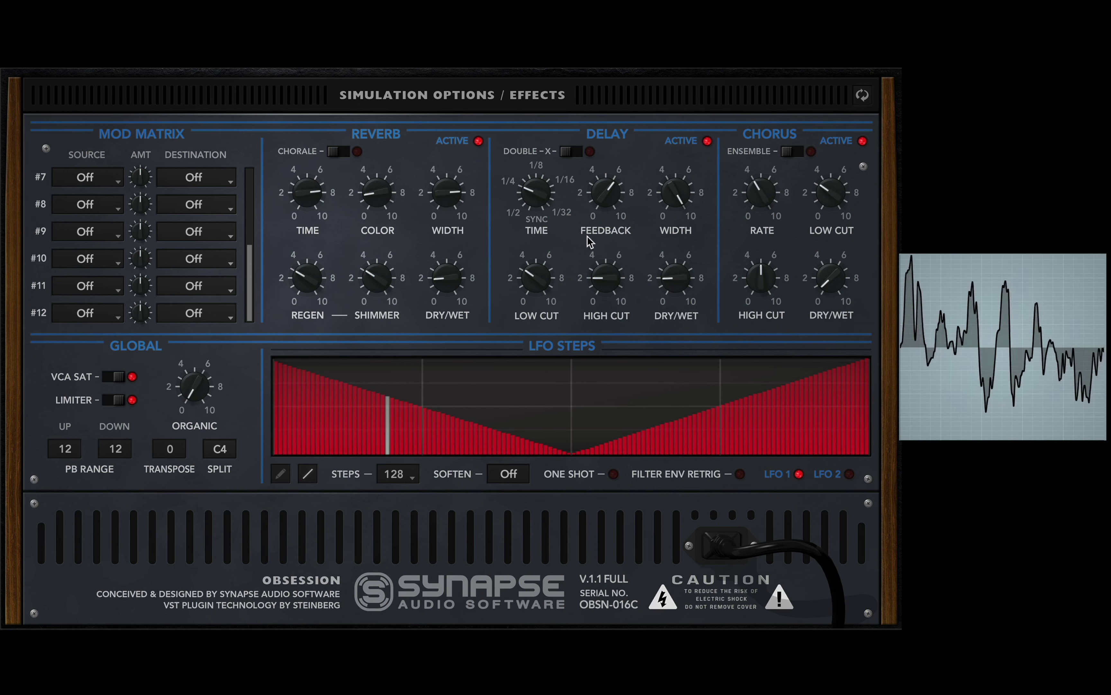
pyautogui.click(866, 95)
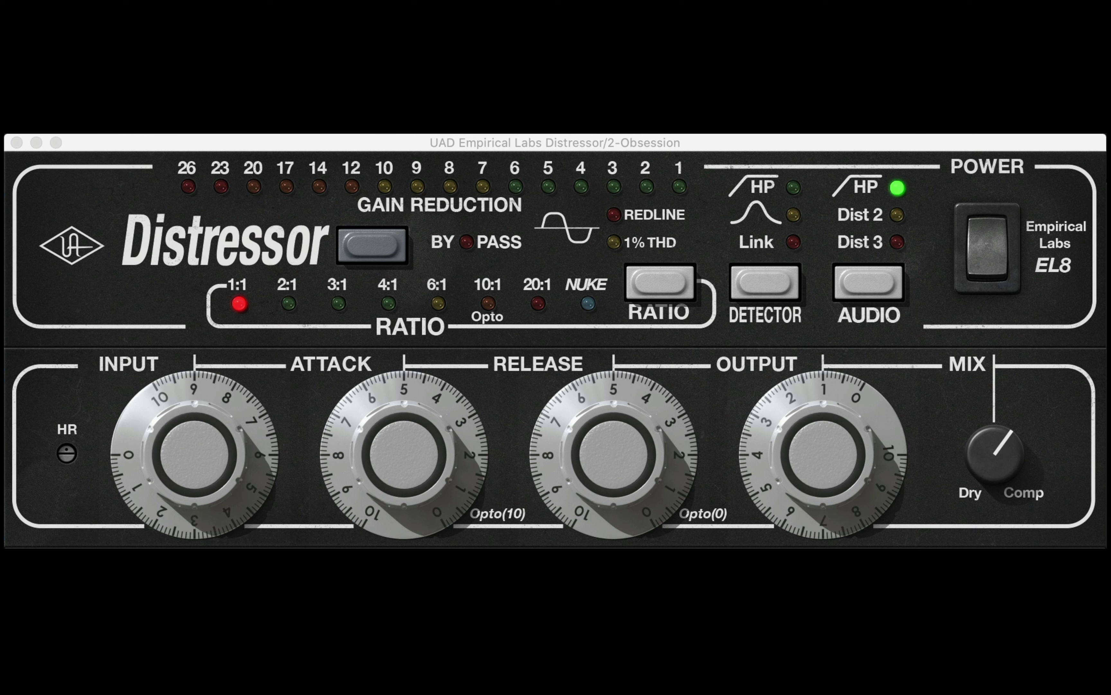
# - On the UAD Distressor, set the output to 2, choose Dist 2 audio mode and turn the mix fully to Comp
pyautogui.moveTo(809, 426); pyautogui.dragTo(810, 410)
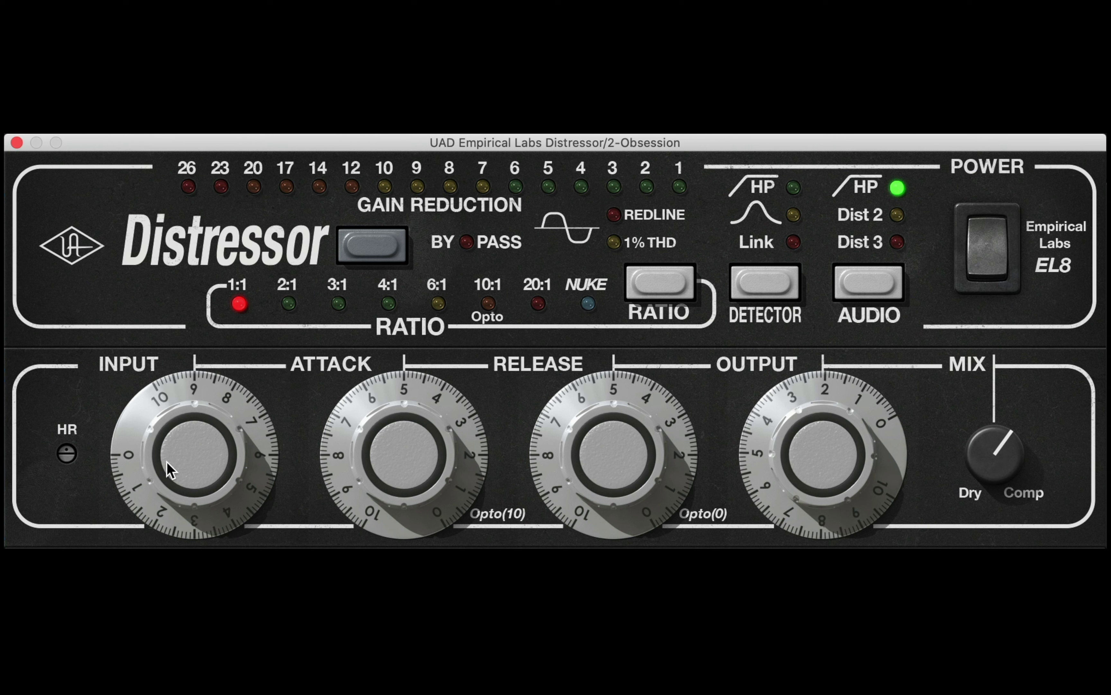
pyautogui.click(862, 297)
pyautogui.moveTo(1002, 457); pyautogui.dragTo(1029, 223)
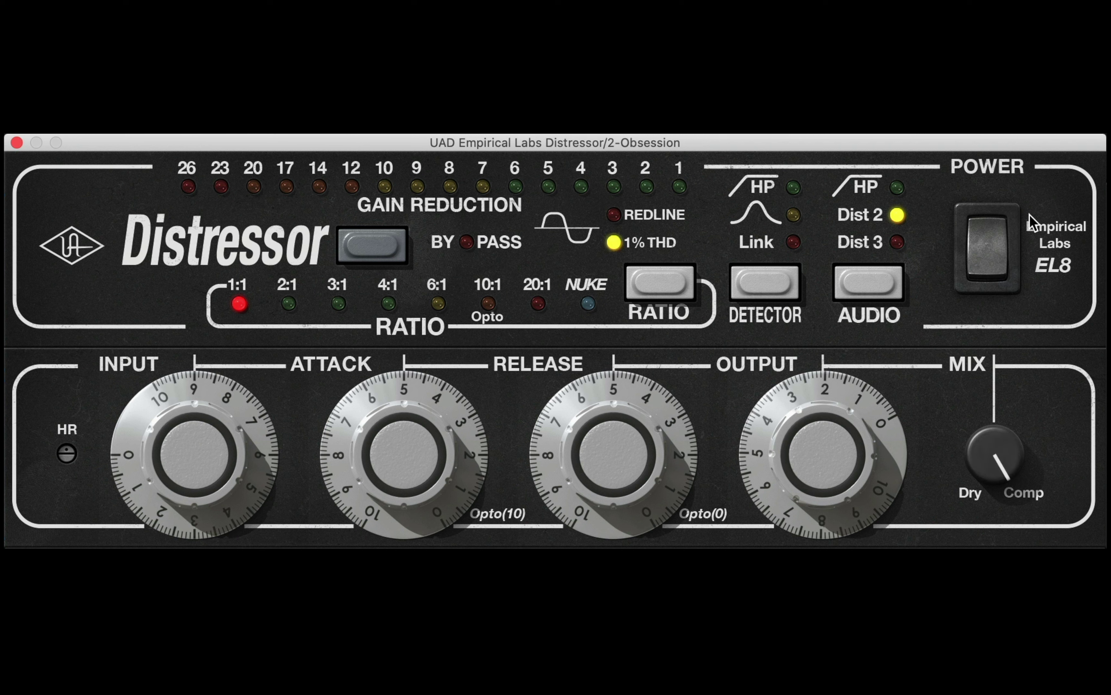
# - Cycle the Distressor's audio modes through Dist 3, HP with Dist 3 and HP with Dist 2, and lower the mix toward Dry
pyautogui.click(862, 283)
pyautogui.click(862, 282)
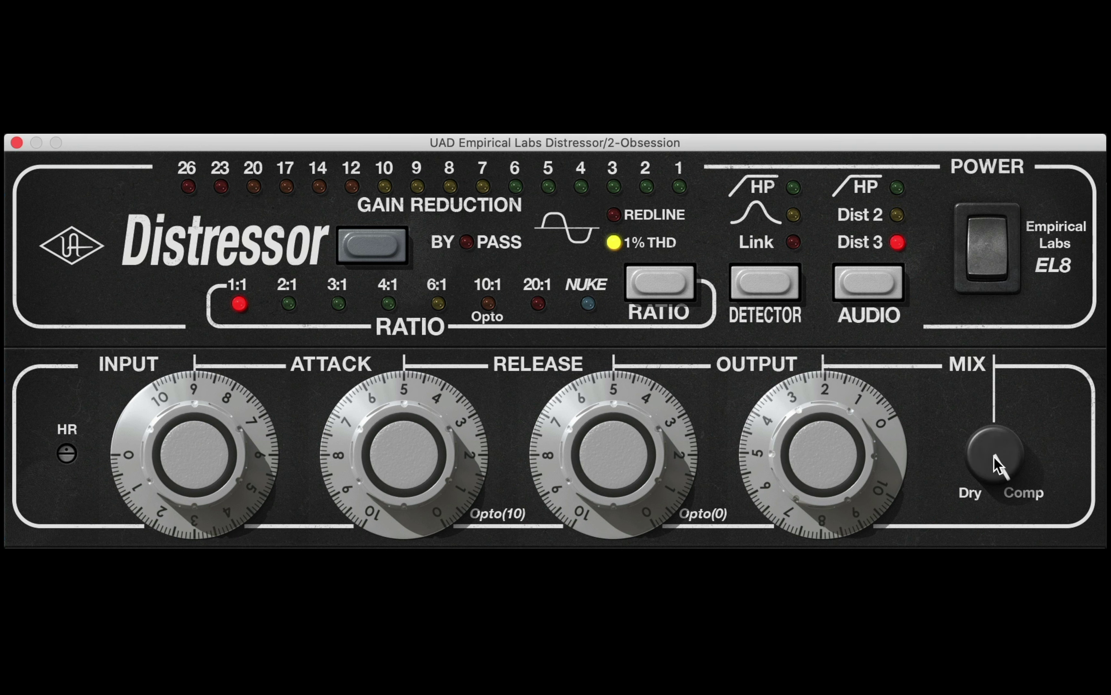
pyautogui.click(884, 297)
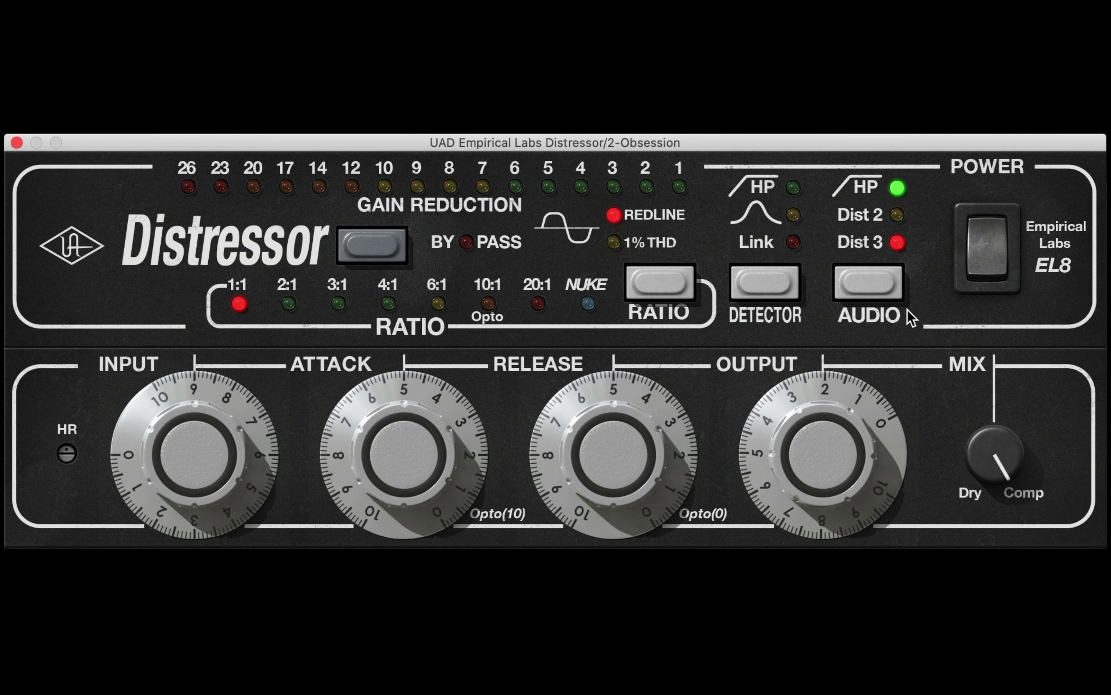
pyautogui.click(868, 295)
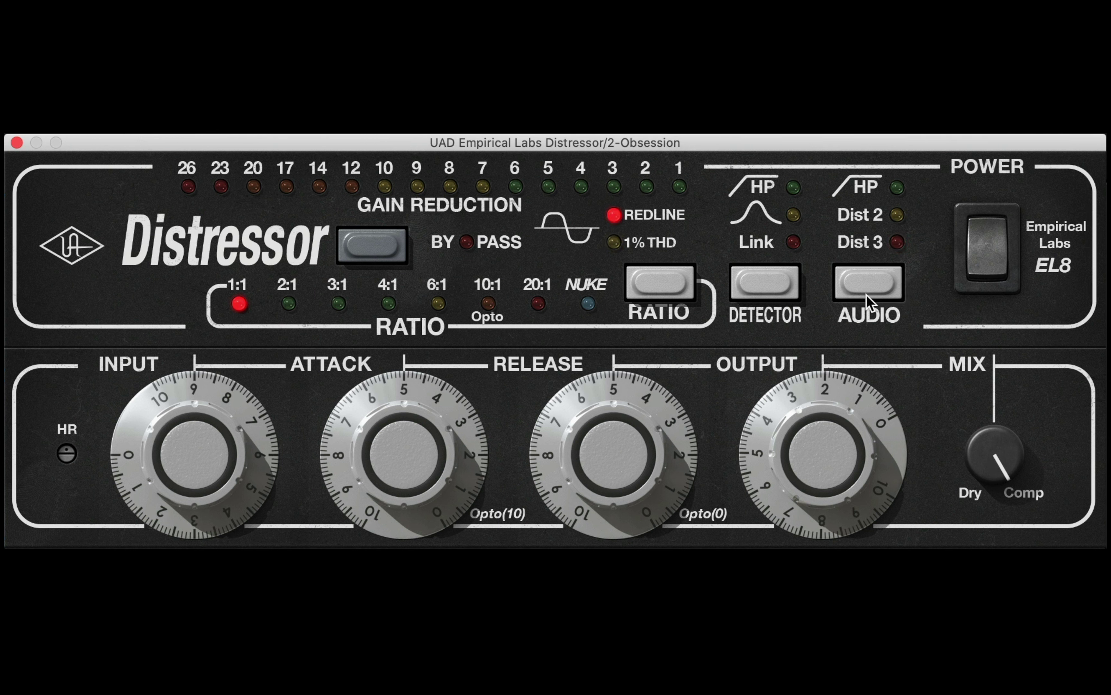
pyautogui.click(866, 295)
pyautogui.click(866, 294)
pyautogui.click(865, 294)
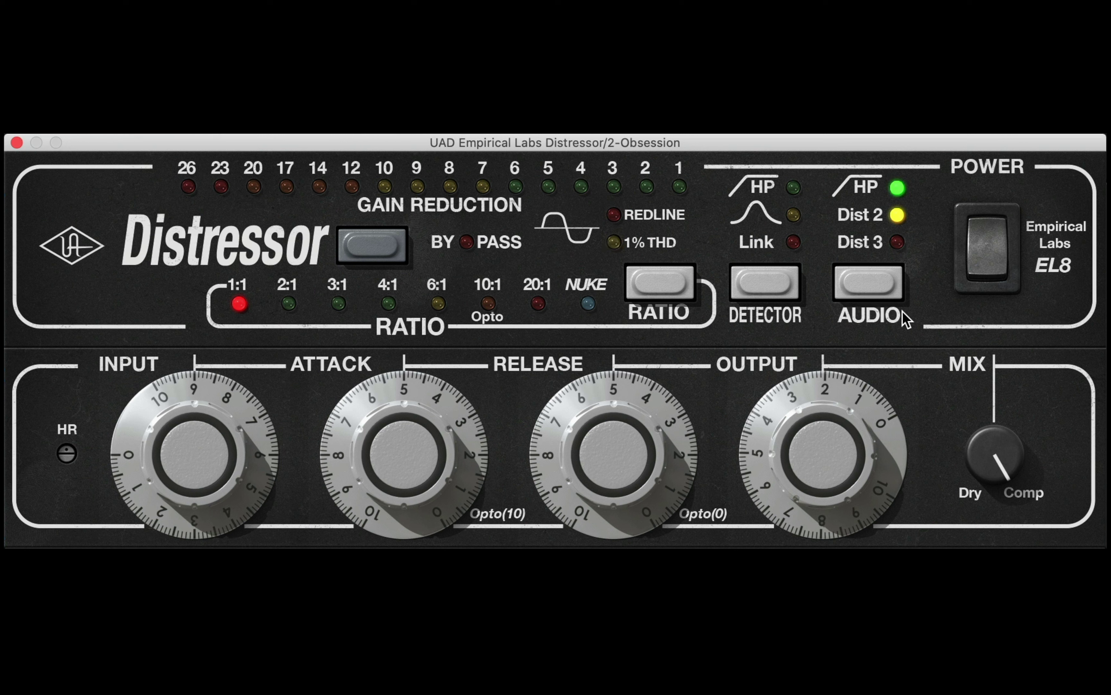
pyautogui.click(877, 296)
pyautogui.moveTo(1005, 434); pyautogui.dragTo(991, 538)
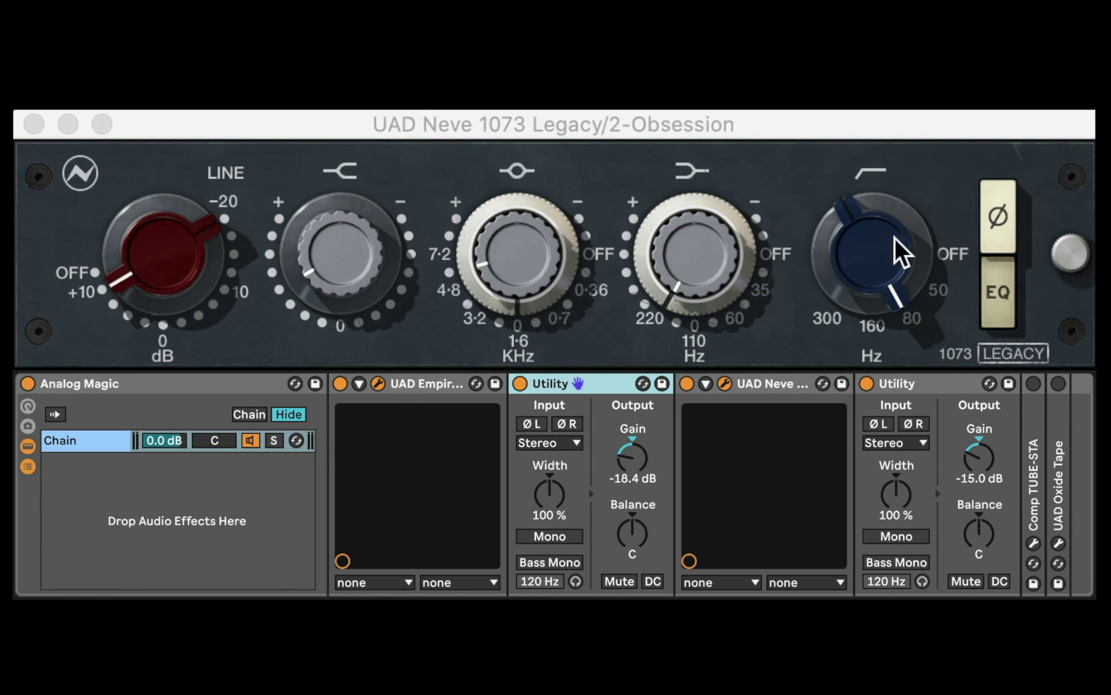
# - Set the Utility gain before the UAD Neve 1073 to -1.11 dB and the Utility gain after it to -11.7 dB
pyautogui.click(883, 258)
pyautogui.moveTo(883, 259)
pyautogui.mouseDown()
pyautogui.moveTo(890, 216)
pyautogui.moveTo(880, 238)
pyautogui.mouseUp()
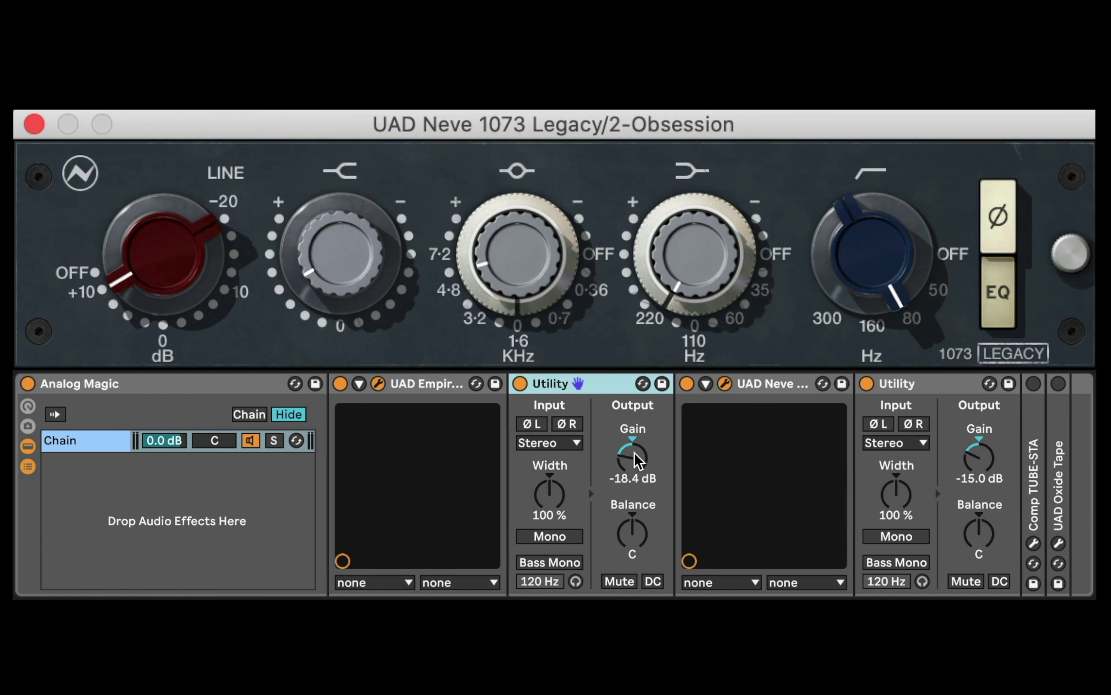
pyautogui.moveTo(632, 454); pyautogui.dragTo(632, 491)
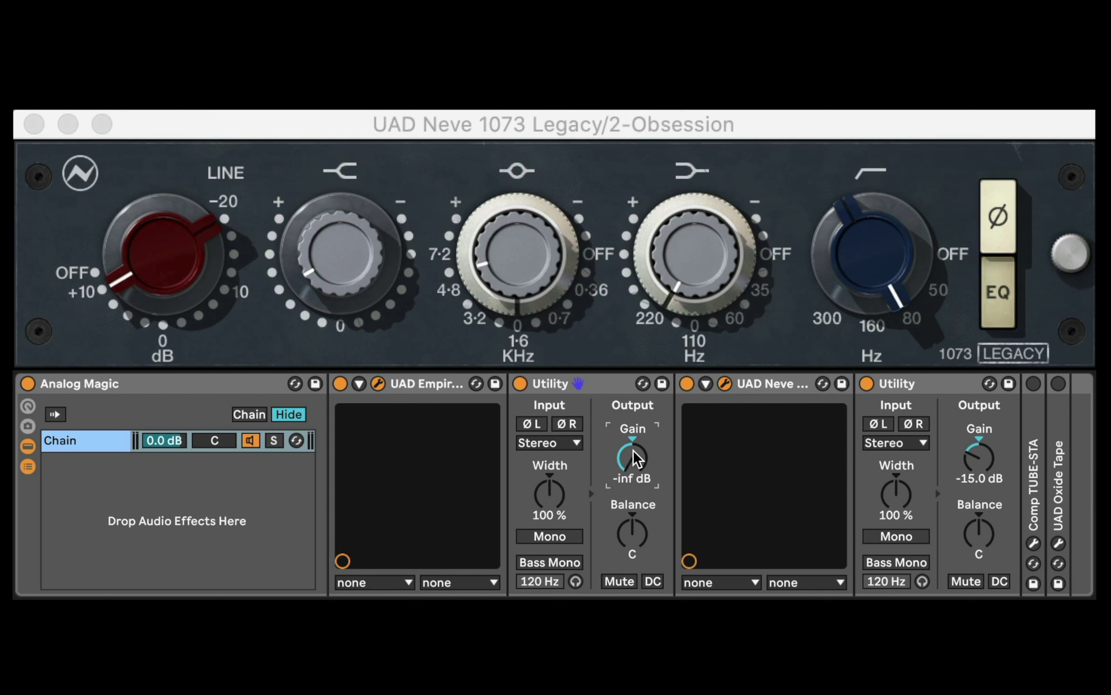
pyautogui.moveTo(635, 458); pyautogui.dragTo(635, 401)
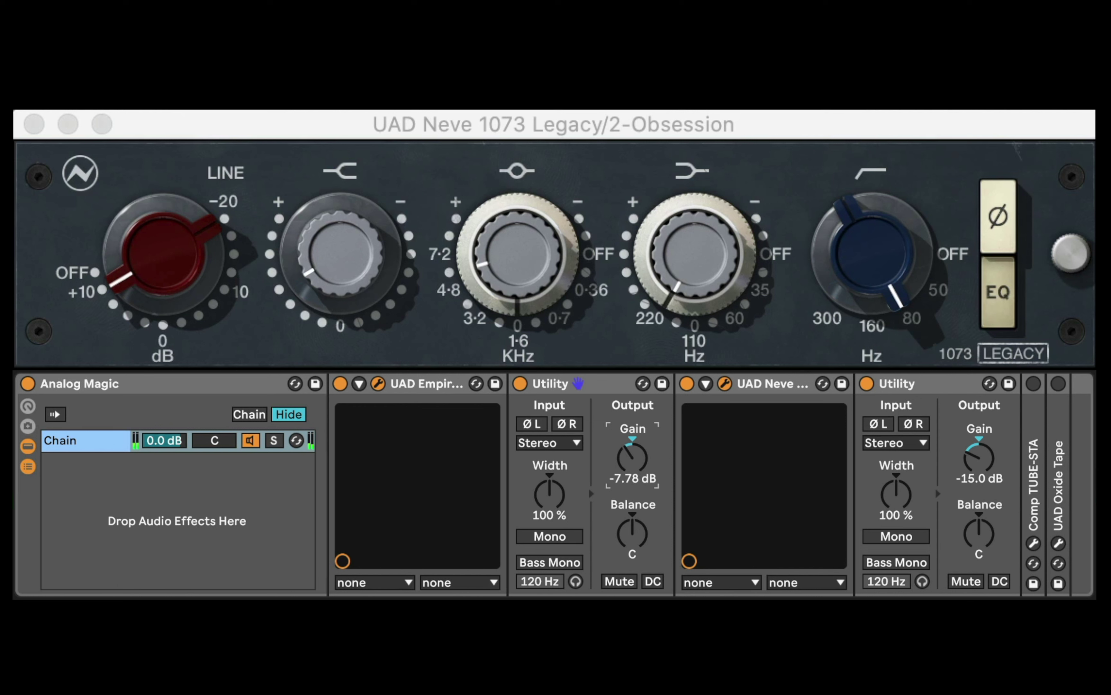
pyautogui.moveTo(632, 457); pyautogui.dragTo(632, 429)
pyautogui.moveTo(978, 457); pyautogui.dragTo(979, 446)
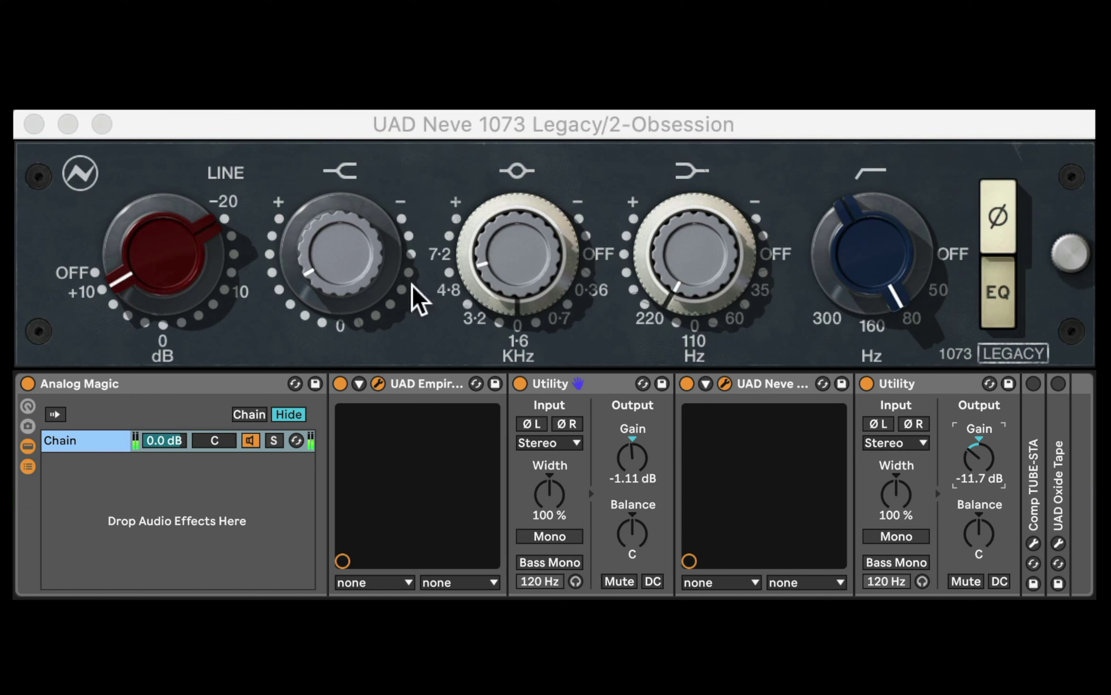
# - Reduce the high-shelf boost on the UAD Neve 1073 to slightly above flat
pyautogui.moveTo(367, 280); pyautogui.dragTo(364, 324)
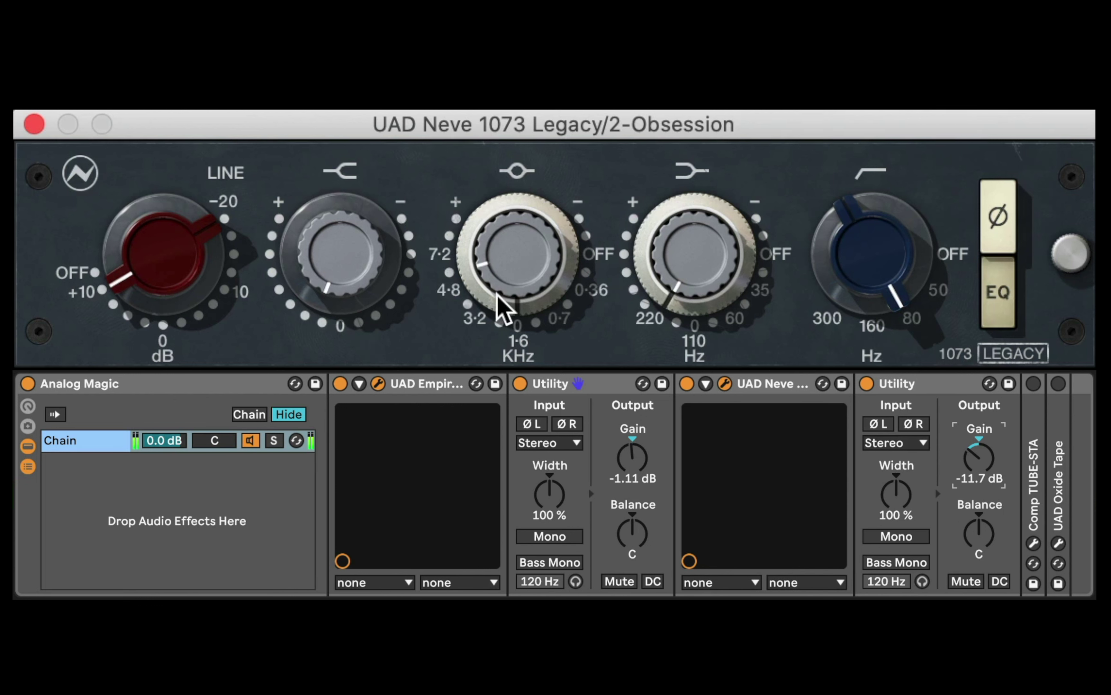
# - Sweep the UAD Neve 1073's boosted midrange band through 0.7 and 3.2 kHz, and reduce its gain to slightly above flat
pyautogui.moveTo(515, 290)
pyautogui.mouseDown()
pyautogui.moveTo(536, 214)
pyautogui.moveTo(512, 299)
pyautogui.mouseUp()
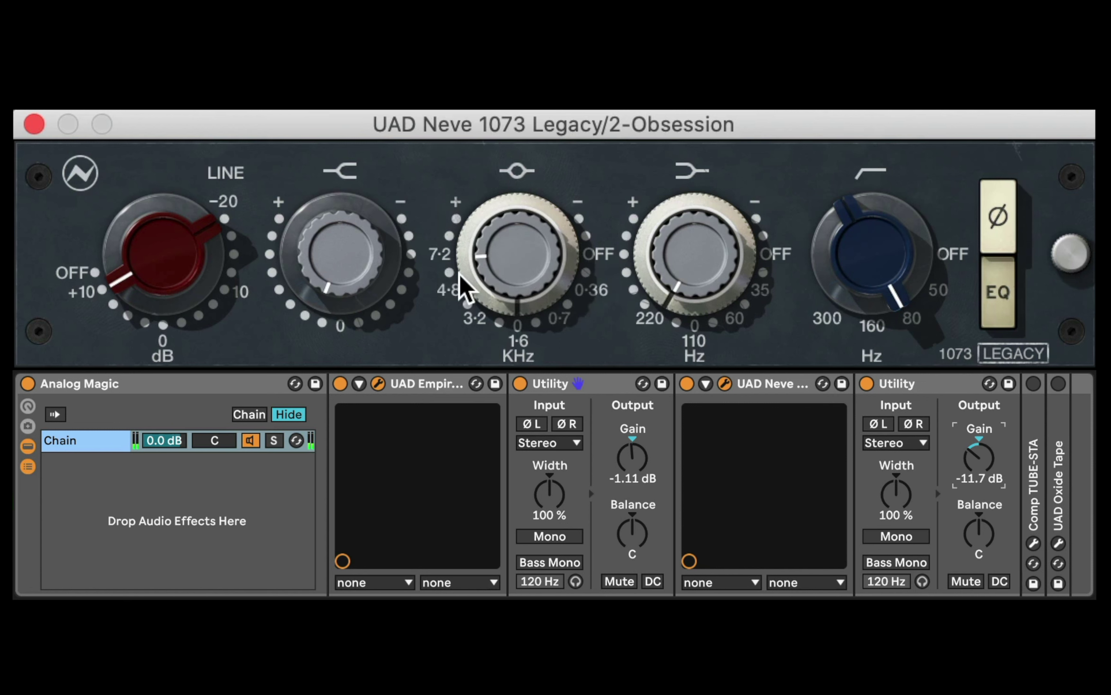
pyautogui.moveTo(460, 275)
pyautogui.mouseDown()
pyautogui.moveTo(486, 241)
pyautogui.moveTo(483, 174)
pyautogui.moveTo(469, 253)
pyautogui.moveTo(483, 409)
pyautogui.mouseUp()
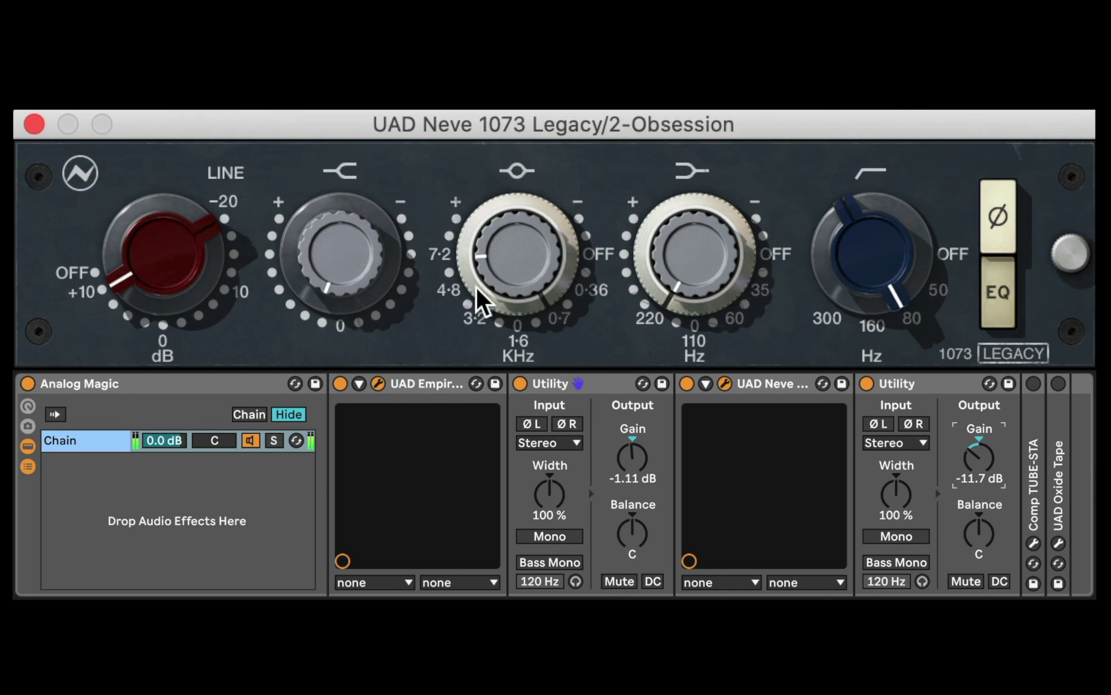
pyautogui.moveTo(478, 288)
pyautogui.mouseDown()
pyautogui.moveTo(486, 246)
pyautogui.moveTo(478, 292)
pyautogui.moveTo(484, 264)
pyautogui.moveTo(491, 280)
pyautogui.moveTo(473, 323)
pyautogui.moveTo(505, 243)
pyautogui.moveTo(524, 324)
pyautogui.moveTo(441, 310)
pyautogui.mouseUp()
# - Audition a strong high-shelf boost on the UAD Neve 1073, settle it at a moderate boost, and raise and lower the low-shelf gain
pyautogui.moveTo(395, 261); pyautogui.dragTo(418, 180)
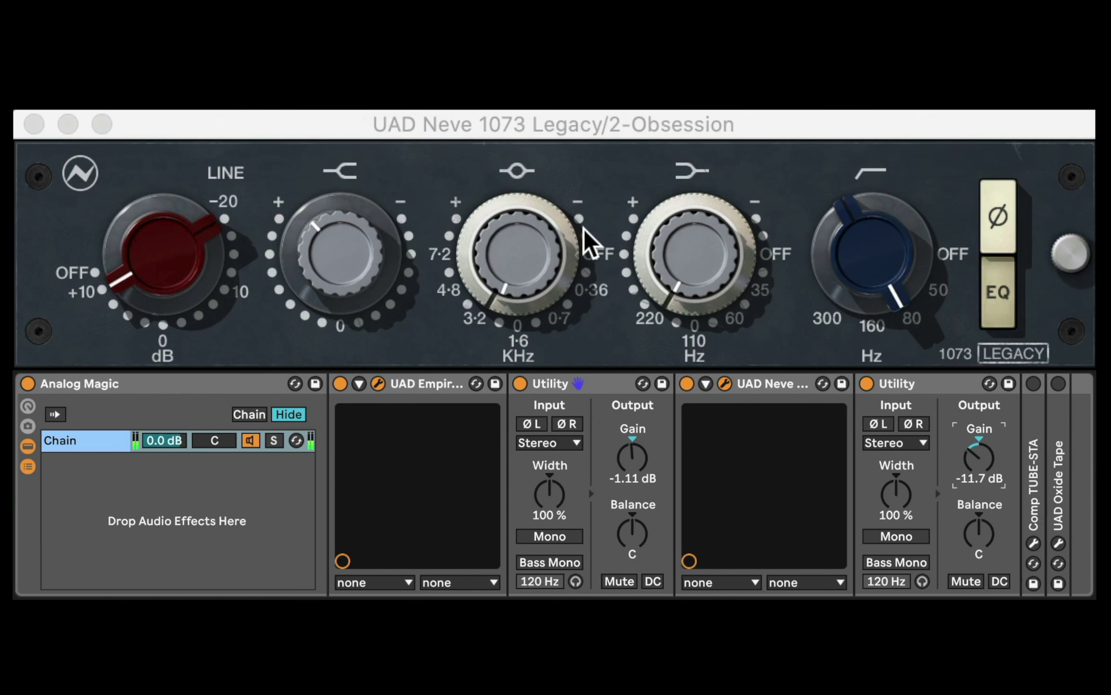
pyautogui.click(248, 236)
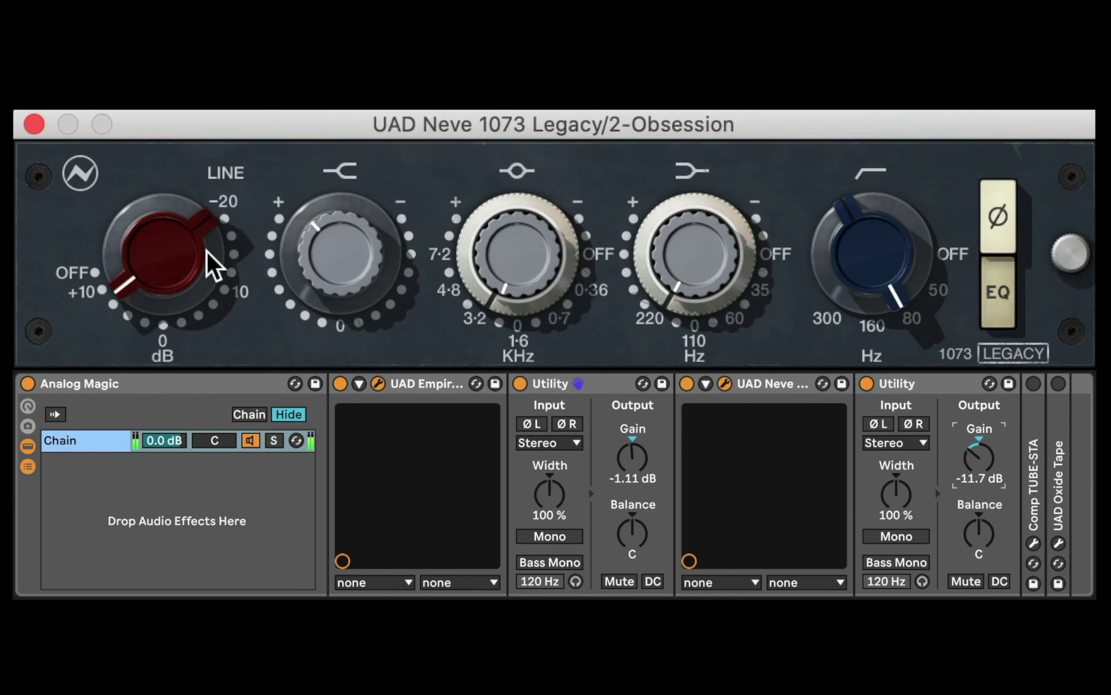
pyautogui.moveTo(327, 271); pyautogui.dragTo(285, 353)
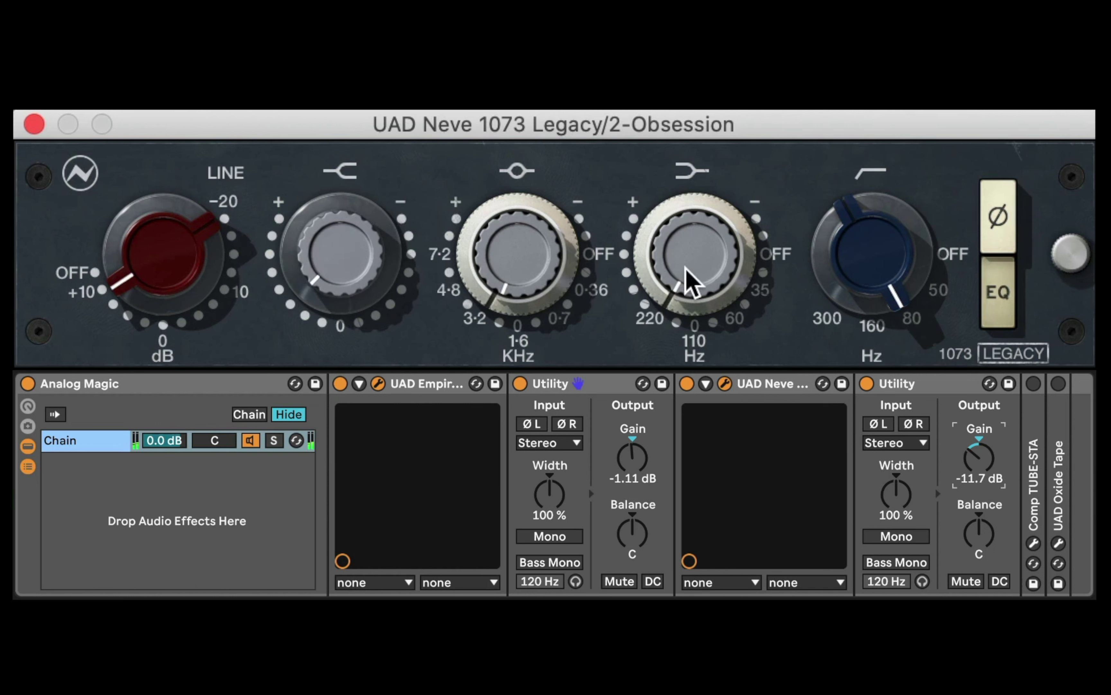
pyautogui.moveTo(691, 281); pyautogui.dragTo(664, 142)
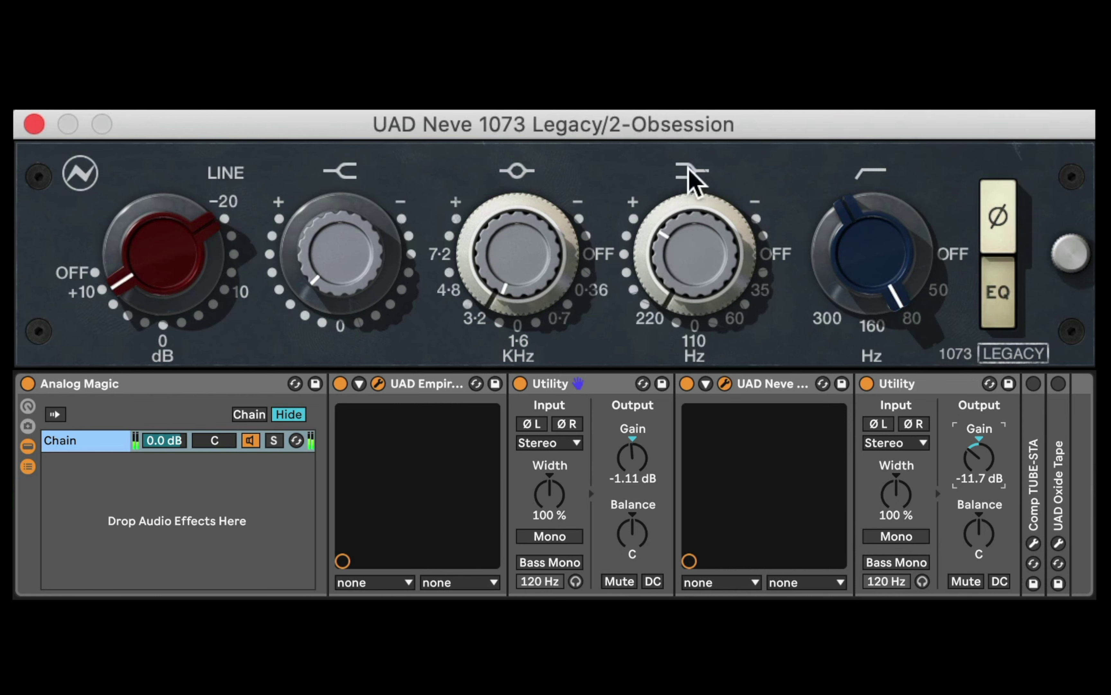
pyautogui.moveTo(695, 292); pyautogui.dragTo(694, 348)
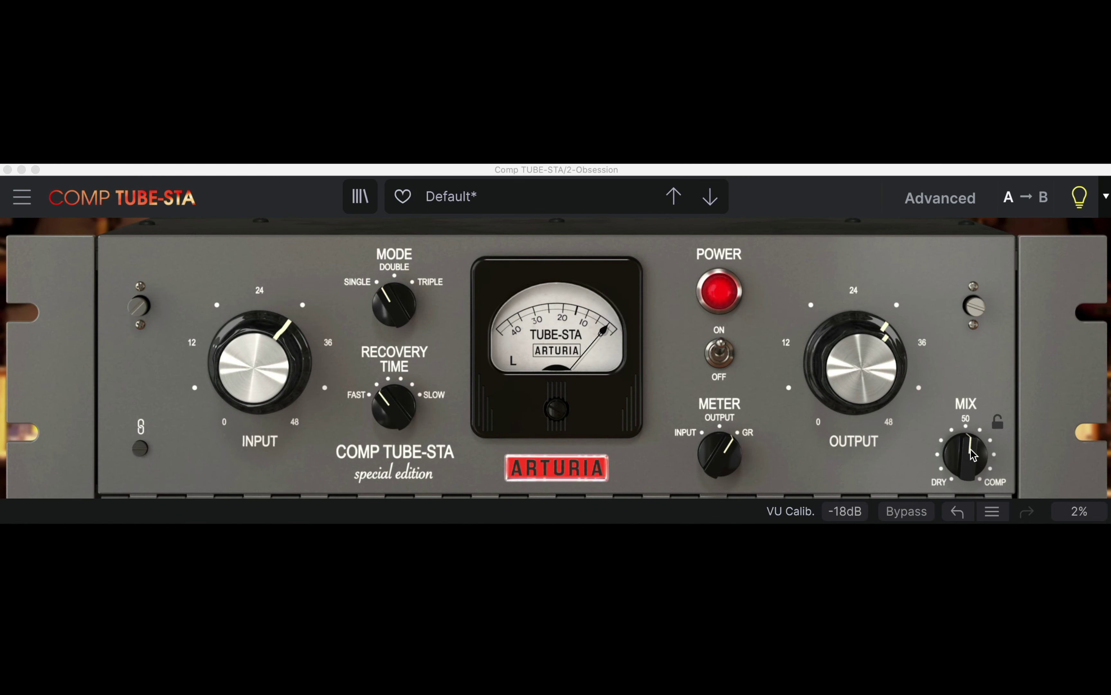
# - On the Comp TUBE-STA, compare the dry mix with the fully compressed mix and raise the input to 35.5 dB
pyautogui.moveTo(971, 453); pyautogui.dragTo(972, 485)
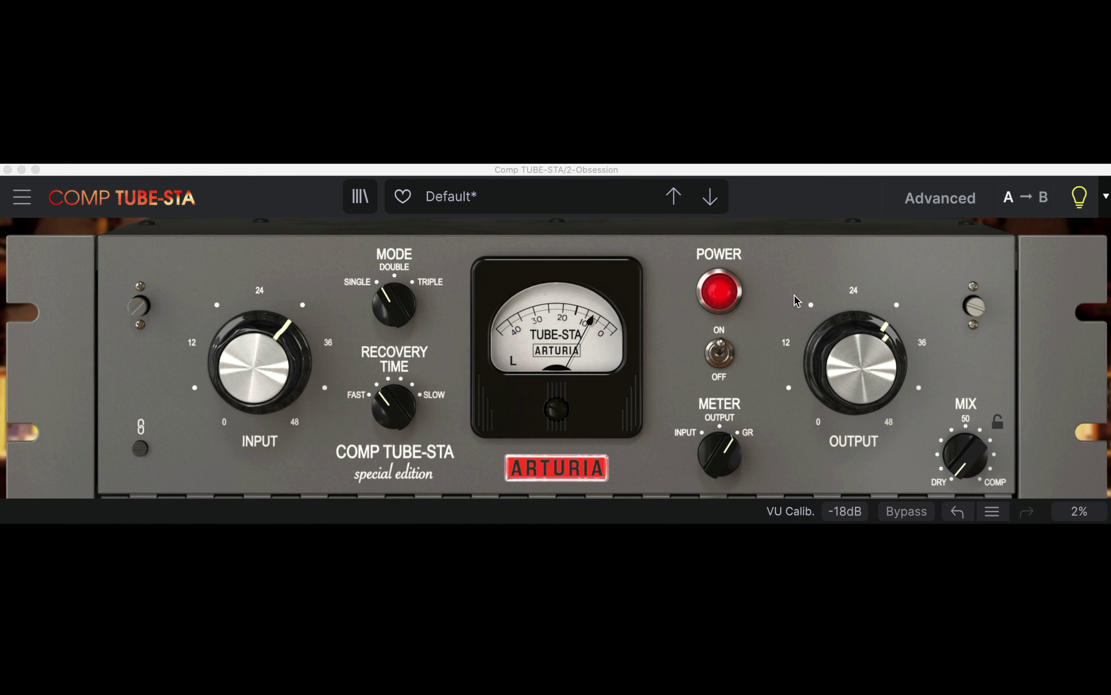
pyautogui.moveTo(978, 478); pyautogui.dragTo(978, 440)
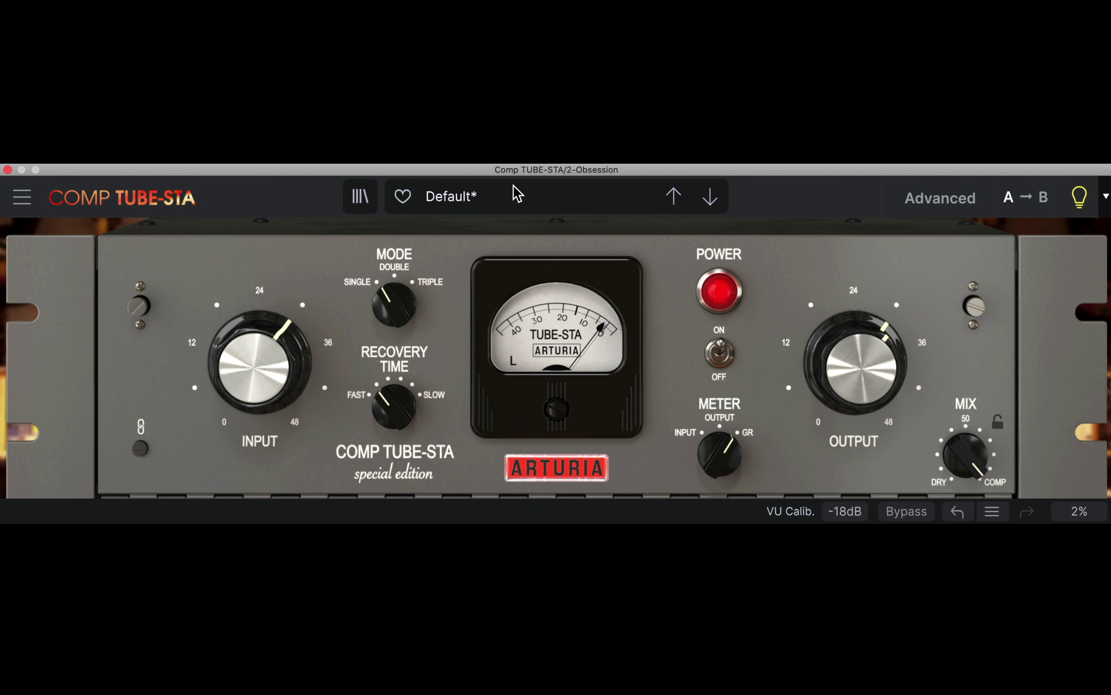
pyautogui.moveTo(270, 351); pyautogui.dragTo(269, 312)
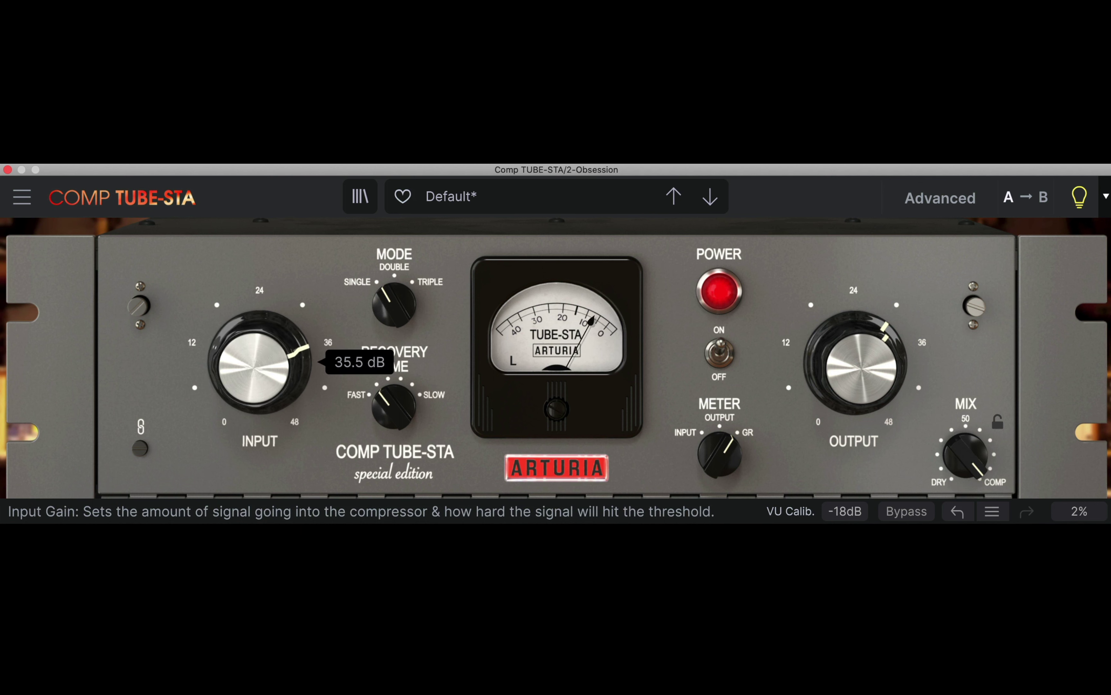
pyautogui.moveTo(981, 469)
pyautogui.mouseDown()
pyautogui.moveTo(981, 501)
pyautogui.moveTo(981, 488)
pyautogui.mouseUp()
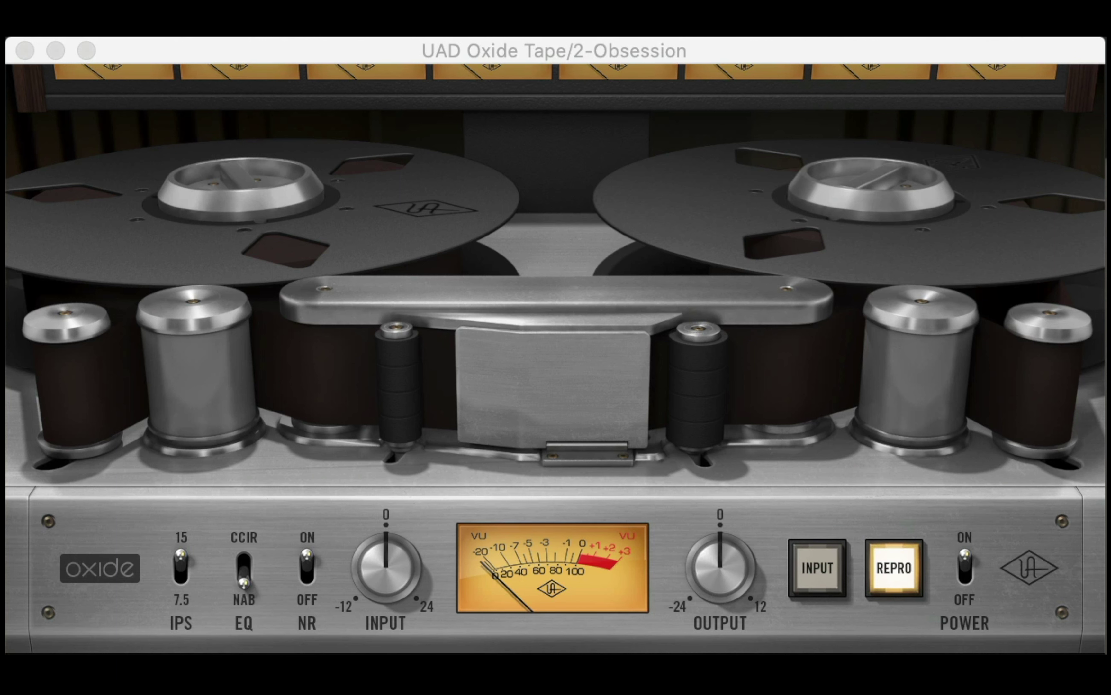
# - In Obsession, raise the filter envelope attack to about 7 and the loudness attack to about 6, and close the UAD Oxide Tape window
pyautogui.moveTo(742, 572); pyautogui.dragTo(746, 505)
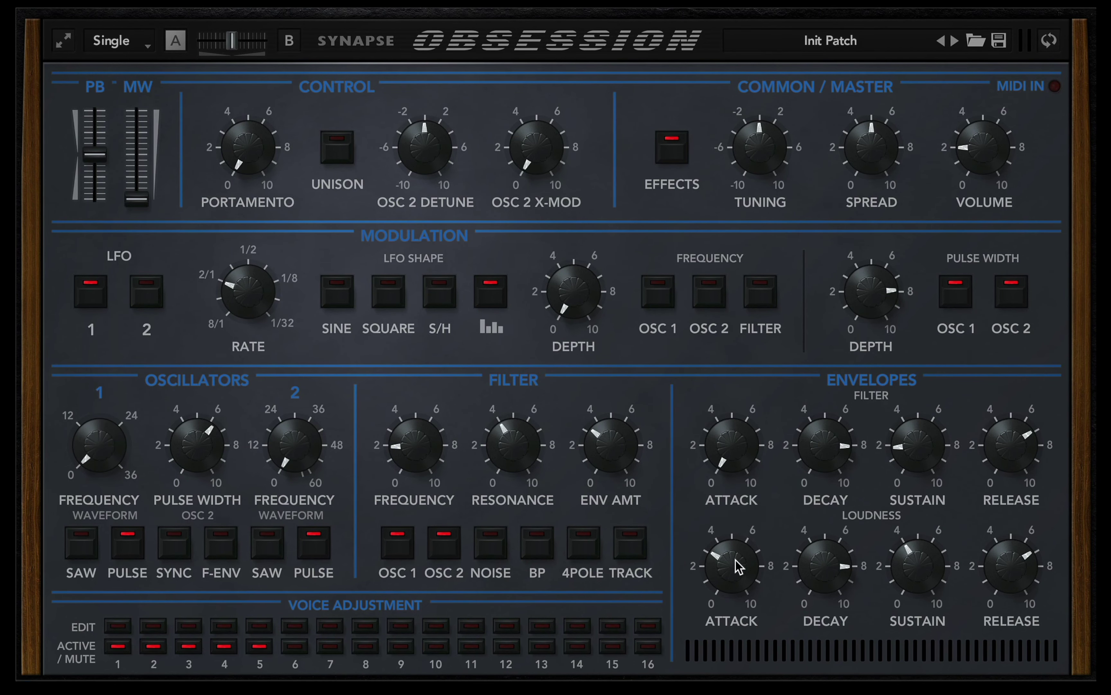
pyautogui.moveTo(738, 567); pyautogui.dragTo(747, 390)
pyautogui.moveTo(746, 440); pyautogui.dragTo(759, 413)
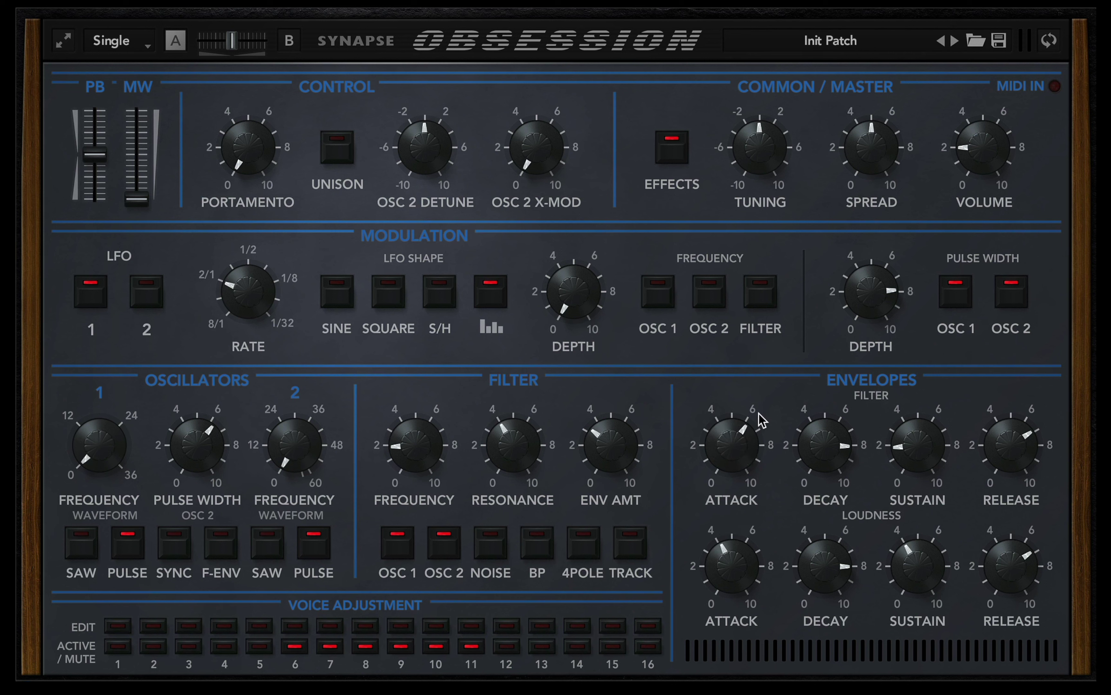
pyautogui.moveTo(738, 563); pyautogui.dragTo(753, 535)
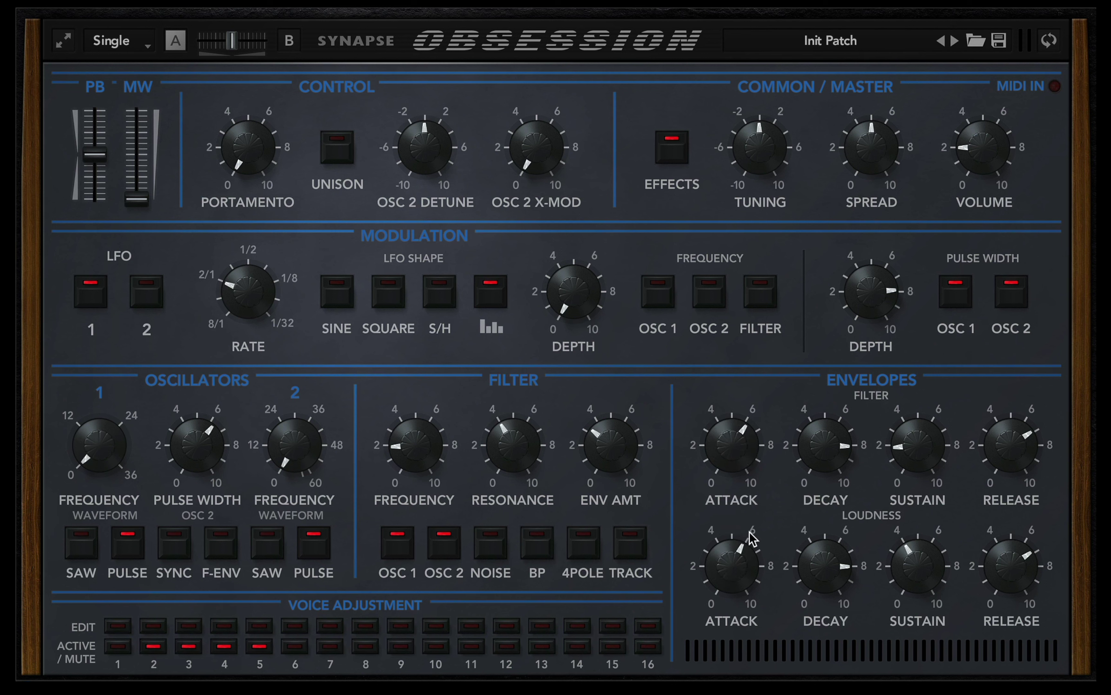
pyautogui.moveTo(743, 450); pyautogui.dragTo(744, 437)
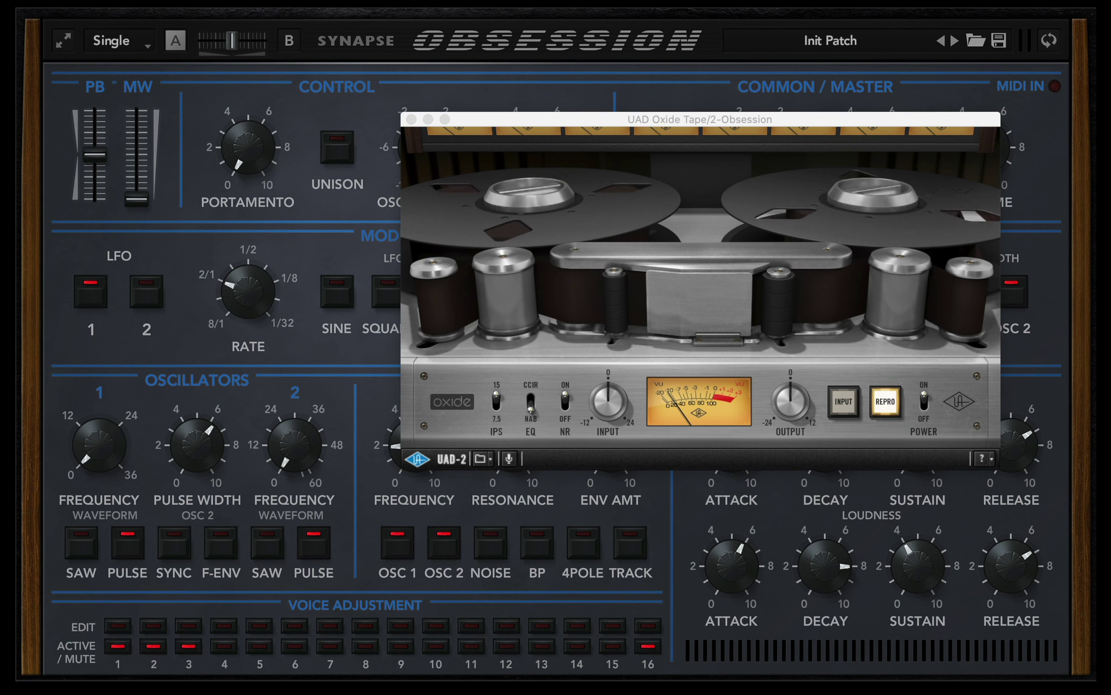
pyautogui.click(411, 120)
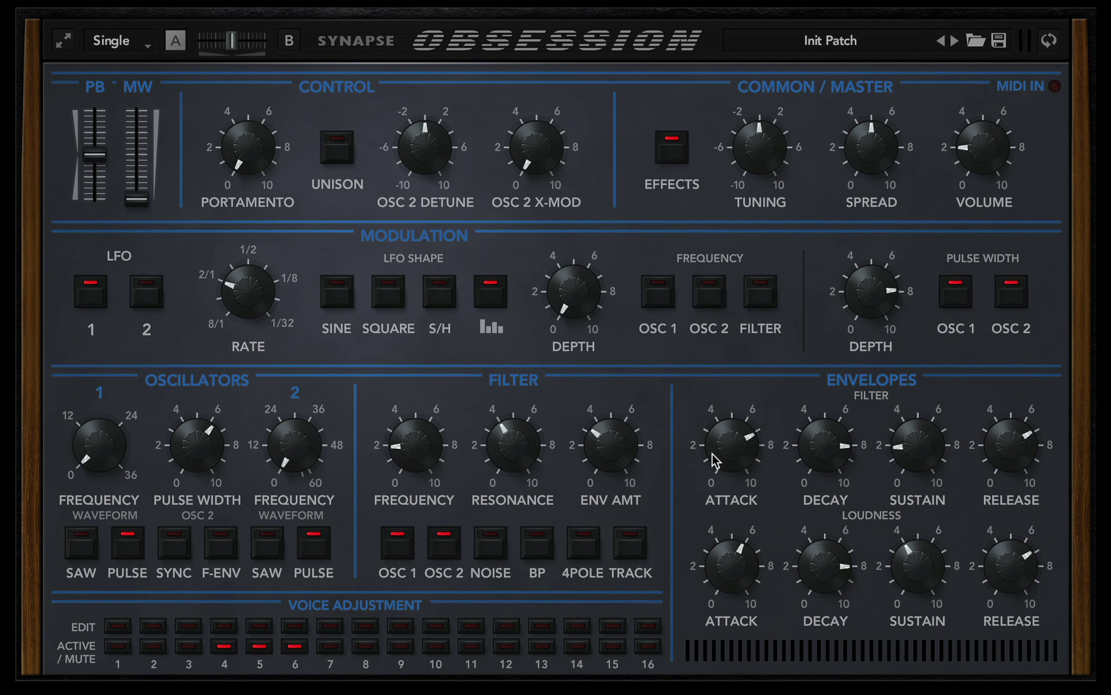
# - Shorten the loudness attack to about 1, raise the filter envelope amount to 10 and nudge the filter frequency up to slightly above 2
pyautogui.moveTo(743, 590); pyautogui.dragTo(744, 663)
pyautogui.moveTo(610, 450); pyautogui.dragTo(595, 488)
pyautogui.moveTo(399, 441)
pyautogui.mouseDown()
pyautogui.moveTo(404, 328)
pyautogui.moveTo(407, 471)
pyautogui.moveTo(421, 321)
pyautogui.moveTo(411, 460)
pyautogui.moveTo(415, 419)
pyautogui.moveTo(406, 434)
pyautogui.mouseUp()
pyautogui.moveTo(618, 425); pyautogui.dragTo(921, 108)
# - In the effects section, lower the delay and reverb dry/wet amounts and deactivate the chorus
pyautogui.click(1045, 37)
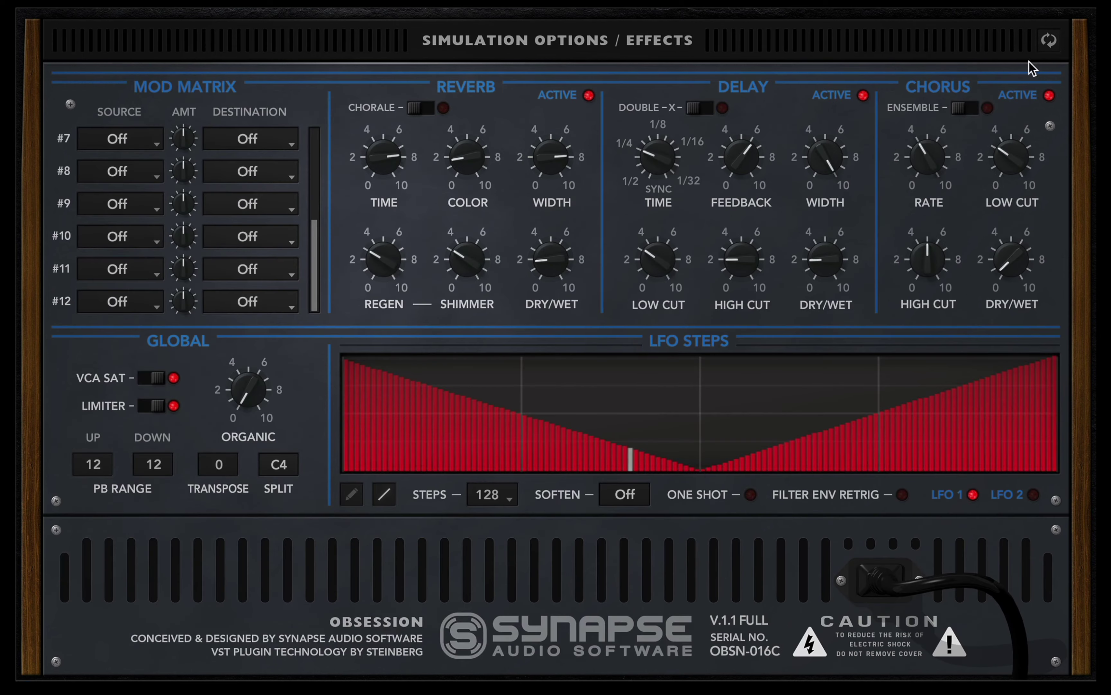
pyautogui.moveTo(806, 267); pyautogui.dragTo(793, 290)
pyautogui.moveTo(569, 264); pyautogui.dragTo(568, 283)
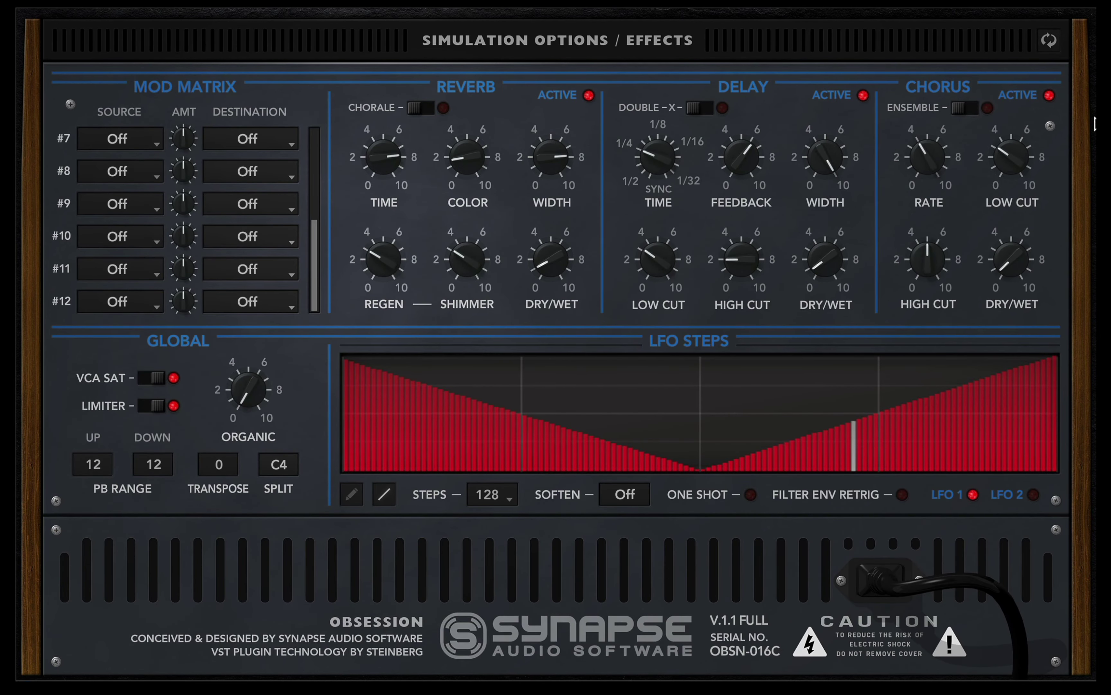
pyautogui.click(1049, 96)
pyautogui.click(1045, 45)
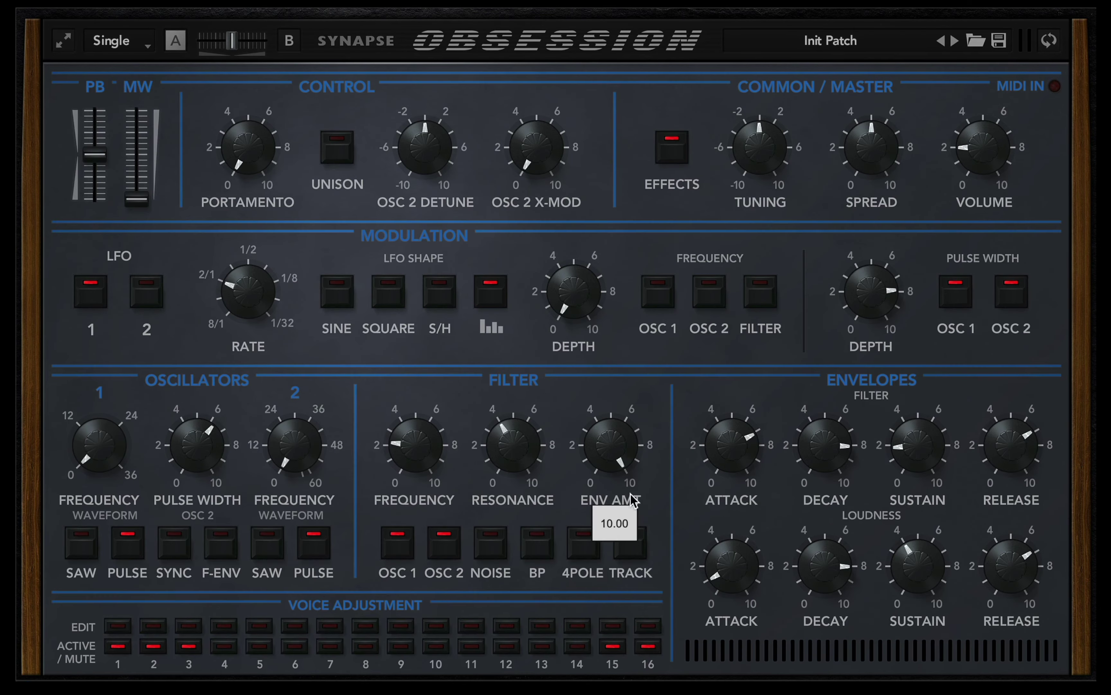
# - Switch both oscillators to saw, and set the filter envelope amount to about 3, filter frequency to about 5 and filter decay to about 5
pyautogui.click(94, 551)
pyautogui.click(267, 548)
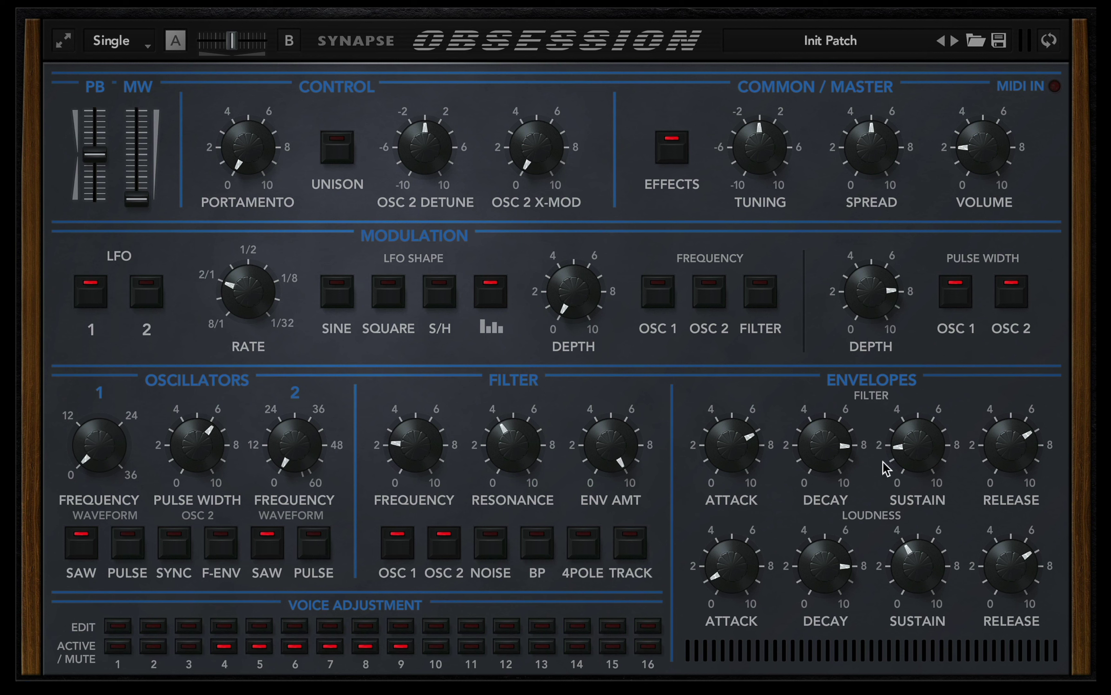
pyautogui.moveTo(654, 451); pyautogui.dragTo(575, 602)
pyautogui.moveTo(422, 442); pyautogui.dragTo(422, 389)
pyautogui.moveTo(817, 449); pyautogui.dragTo(800, 498)
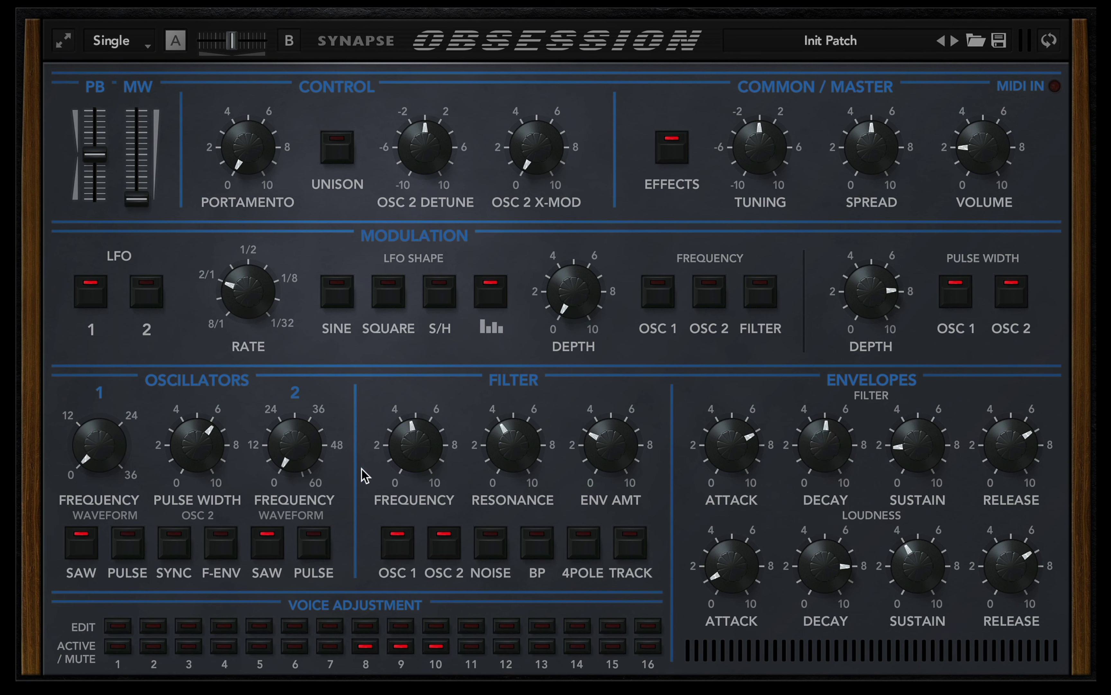
# - Enable oscillator sync with OSC 2 X-MOD at 10 and oscillator 2 frequency at about 30, set pulse width to 0 and filter attack to 7.61
pyautogui.click(170, 540)
pyautogui.moveTo(520, 180); pyautogui.dragTo(559, 2)
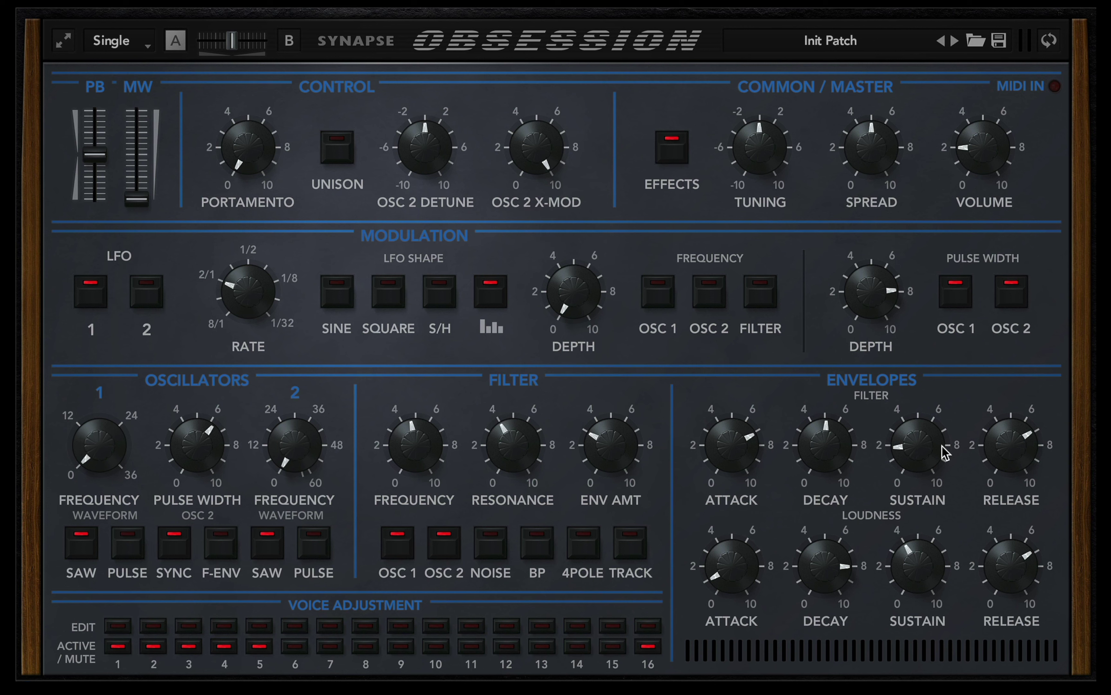
pyautogui.moveTo(735, 451); pyautogui.dragTo(735, 441)
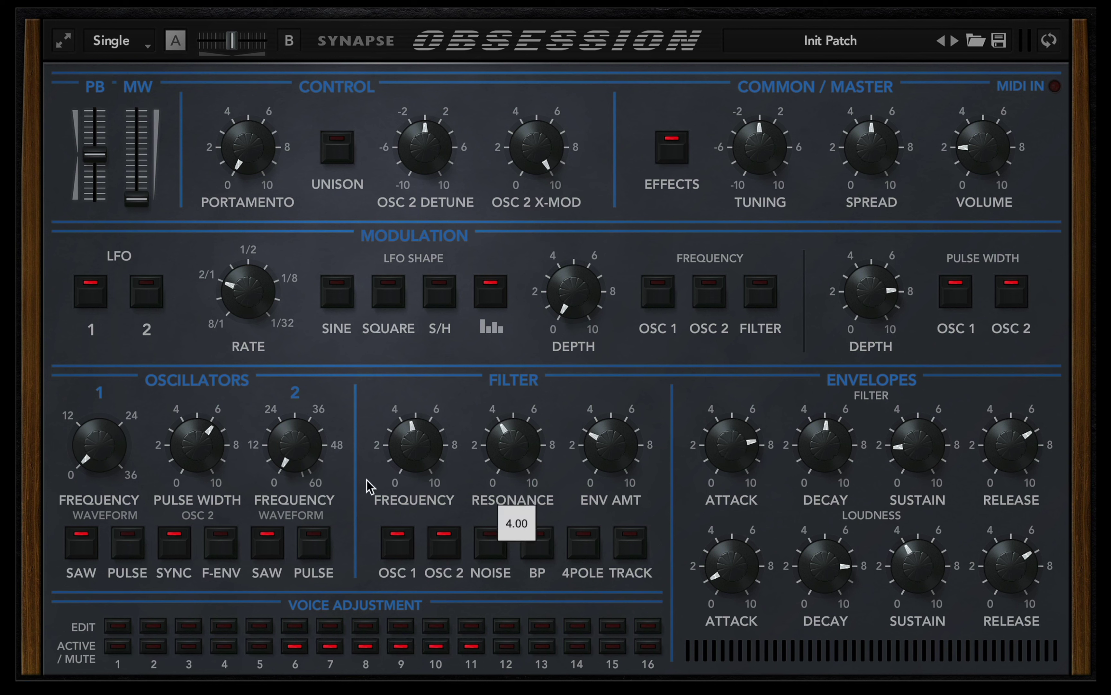
pyautogui.moveTo(208, 455); pyautogui.dragTo(266, 552)
pyautogui.moveTo(310, 455); pyautogui.dragTo(318, 370)
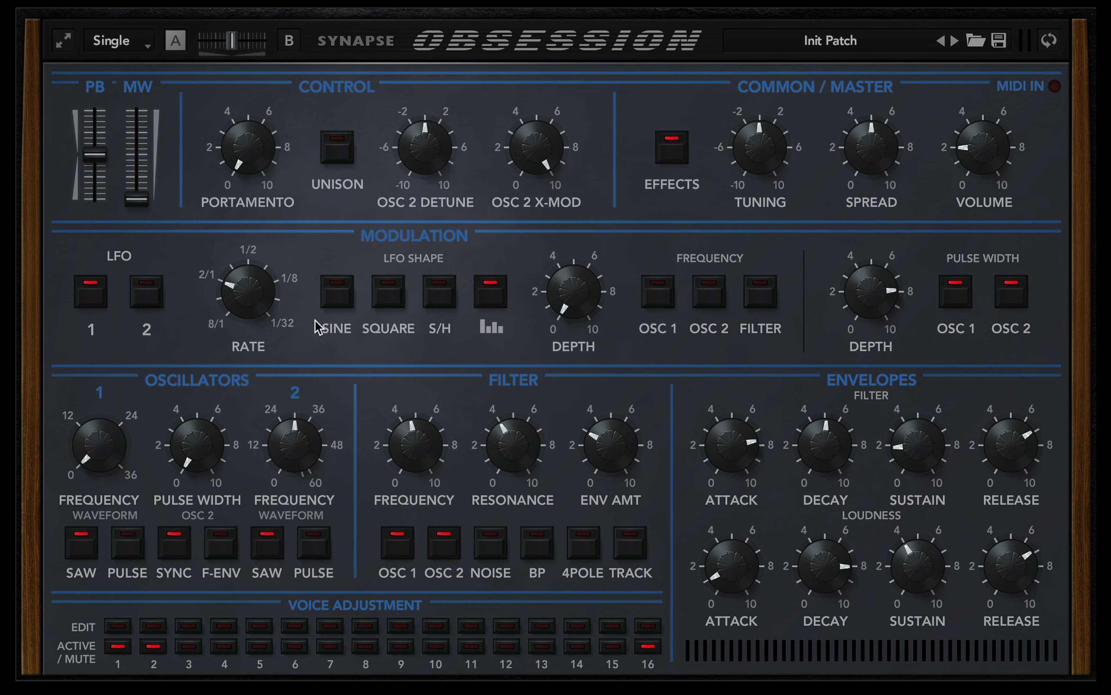
# - Route the LFO to OSC 2 frequency with a depth of about 8 and a rate of 1/2
pyautogui.click(715, 299)
pyautogui.moveTo(565, 303); pyautogui.dragTo(576, 197)
pyautogui.moveTo(588, 326); pyautogui.dragTo(604, 281)
pyautogui.moveTo(278, 303); pyautogui.dragTo(279, 267)
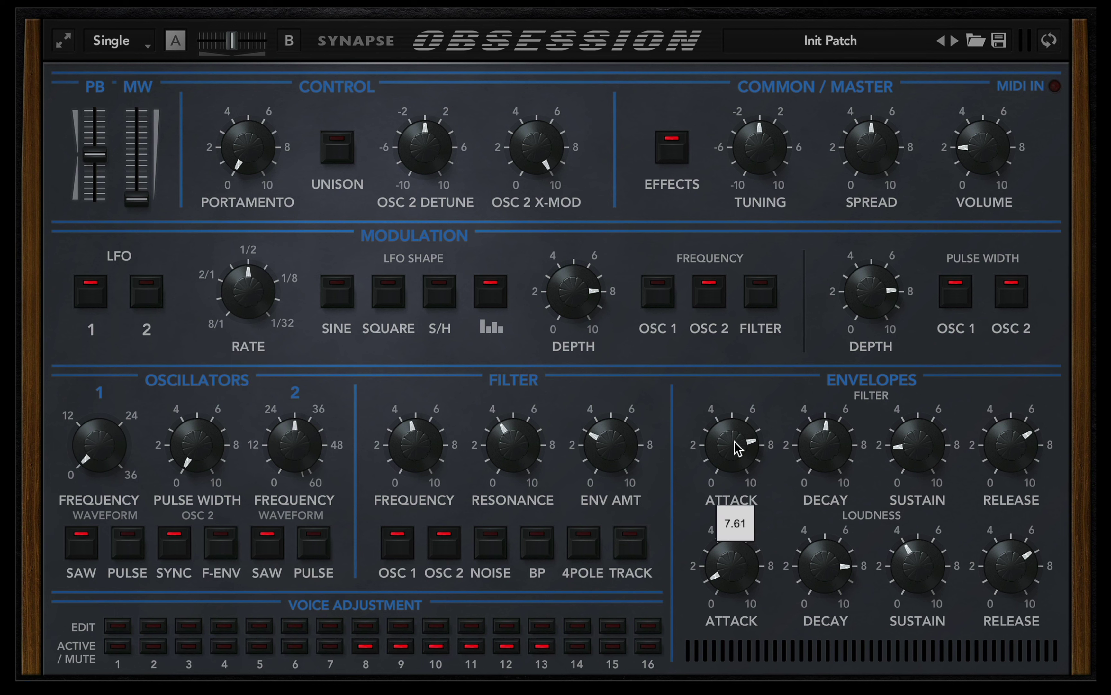
# - Set the filter frequency to 0, the resonance to 8.87 and the filter envelope amount to 2.18
pyautogui.moveTo(453, 441); pyautogui.dragTo(403, 549)
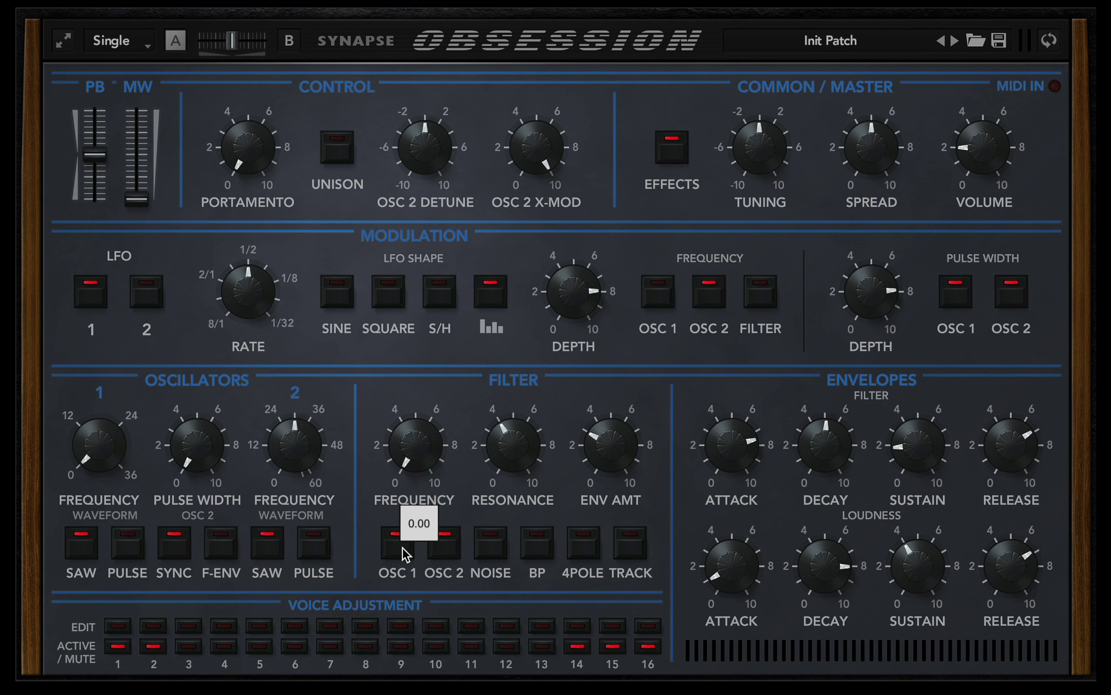
pyautogui.moveTo(541, 463); pyautogui.dragTo(571, 312)
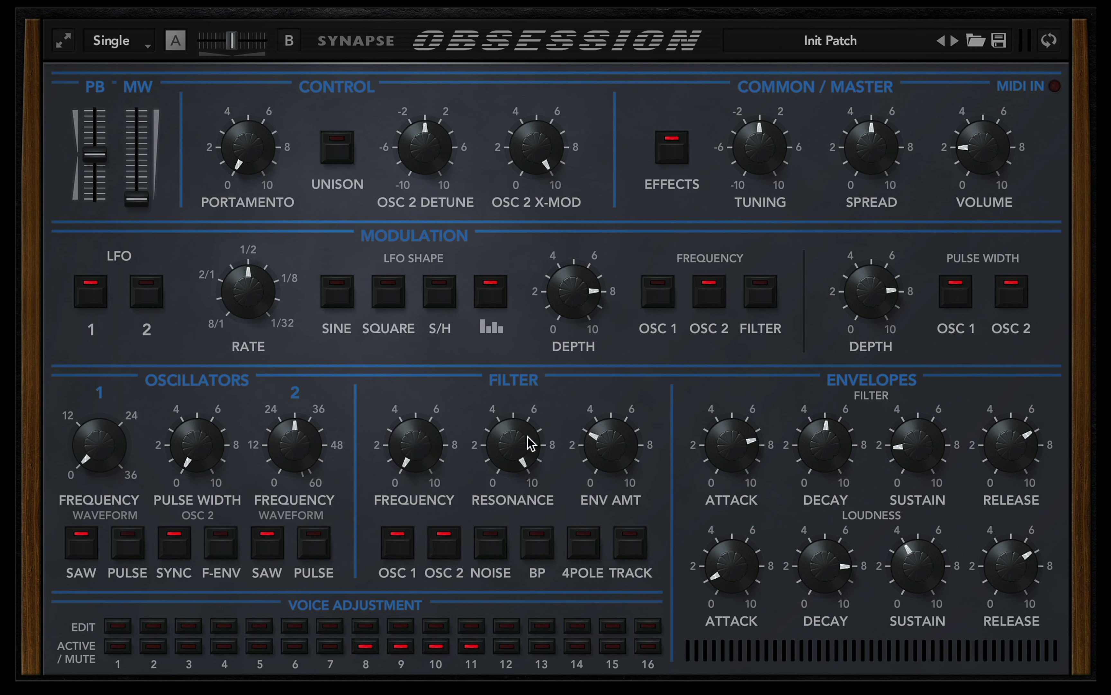
pyautogui.moveTo(510, 444); pyautogui.dragTo(483, 484)
pyautogui.moveTo(603, 454); pyautogui.dragTo(600, 447)
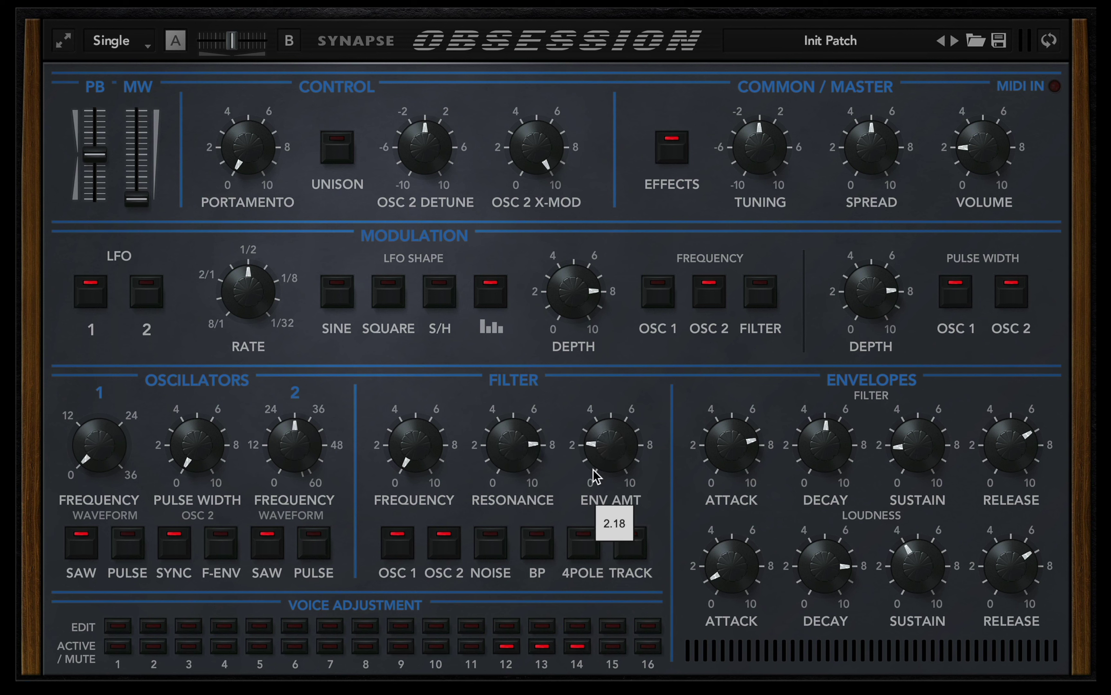
pyautogui.moveTo(504, 442); pyautogui.dragTo(511, 436)
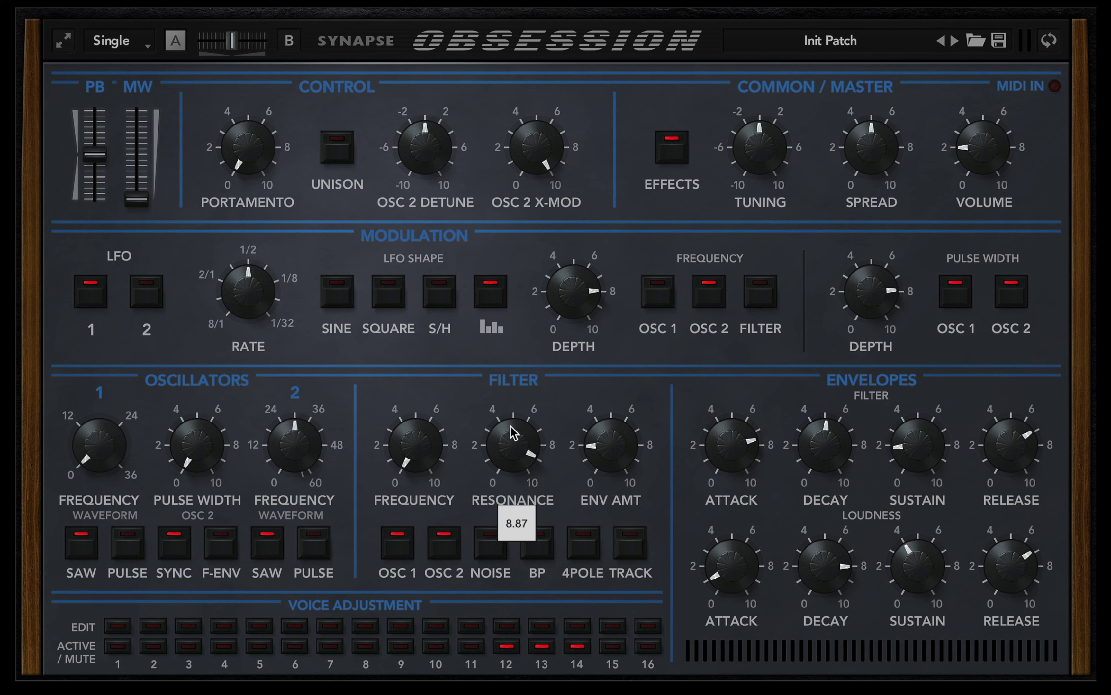
# - Raise the filter resonance to slightly above 9, lengthen the loudness release slightly and set the filter envelope amount to about 8
pyautogui.moveTo(444, 445); pyautogui.dragTo(395, 446)
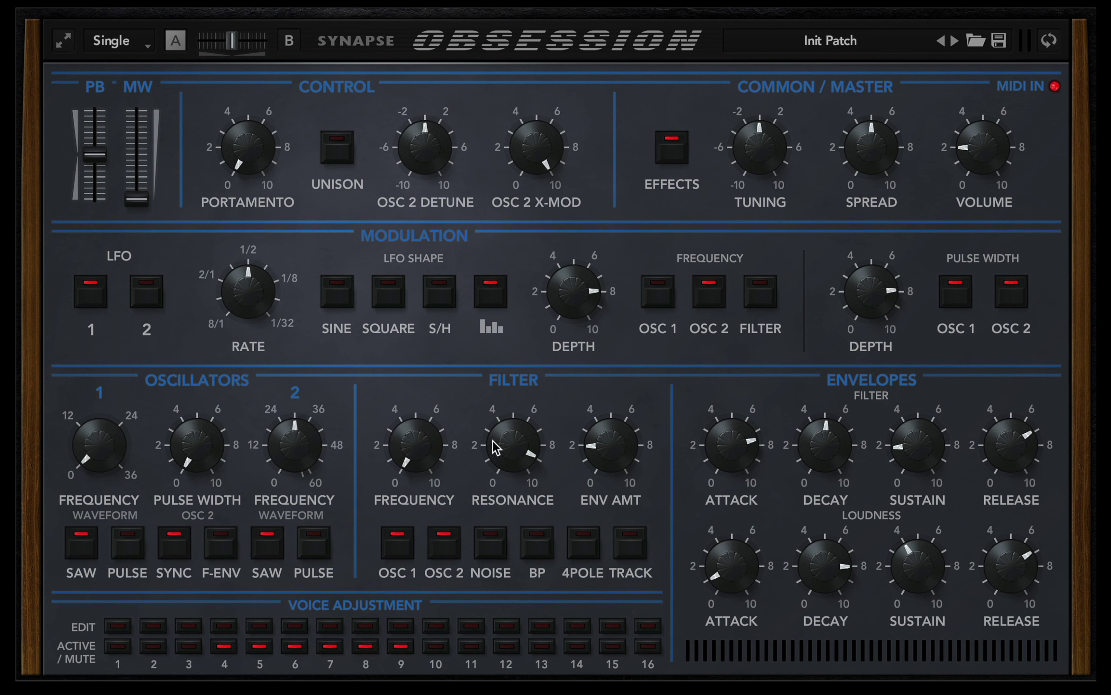
pyautogui.moveTo(496, 447)
pyautogui.mouseDown()
pyautogui.moveTo(503, 422)
pyautogui.moveTo(490, 454)
pyautogui.mouseUp()
pyautogui.moveTo(1004, 551); pyautogui.dragTo(1005, 546)
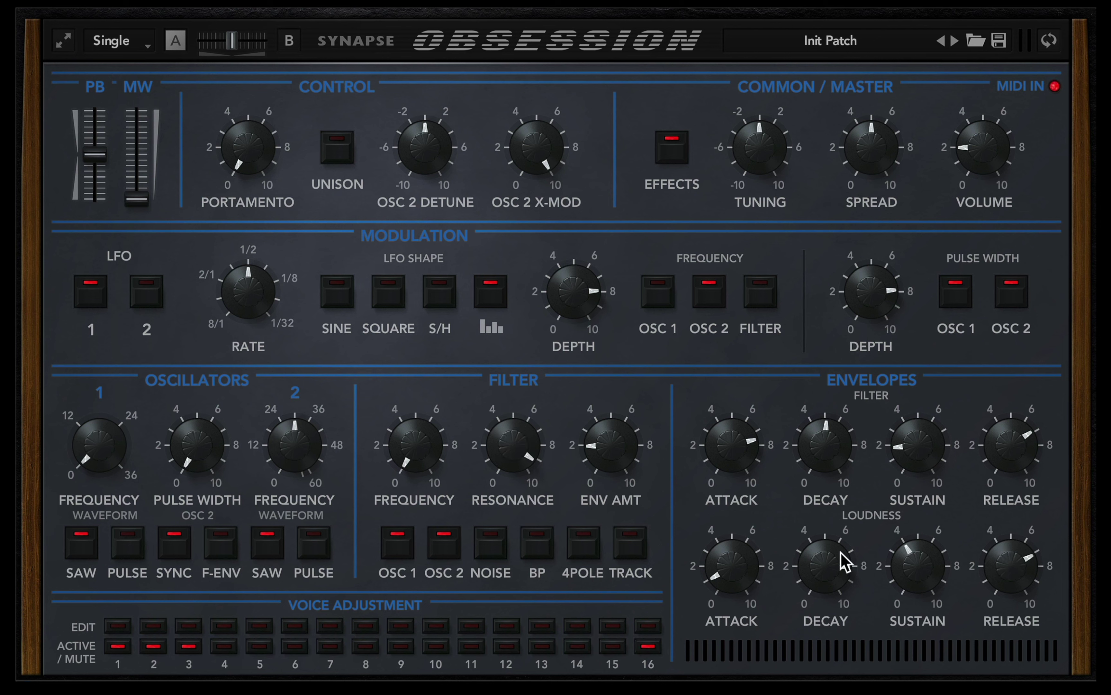
pyautogui.moveTo(609, 455); pyautogui.dragTo(643, 356)
# - Raise the global Organic amount to about 9 and reduce the filter envelope amount to 0
pyautogui.click(1049, 41)
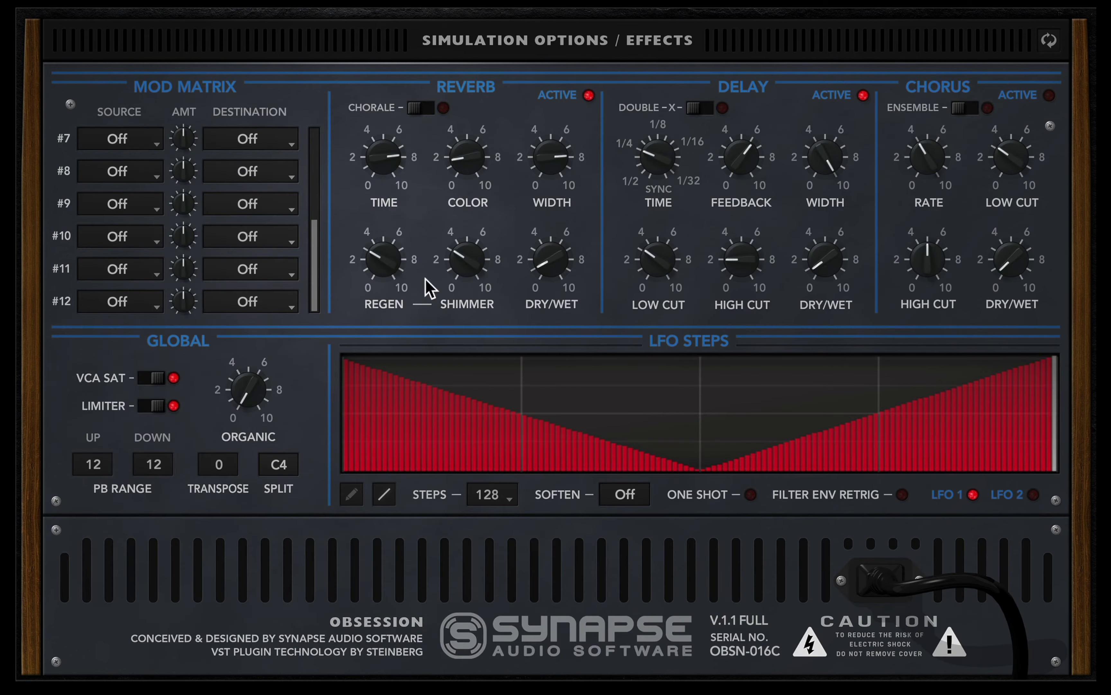
pyautogui.moveTo(227, 384); pyautogui.dragTo(279, 266)
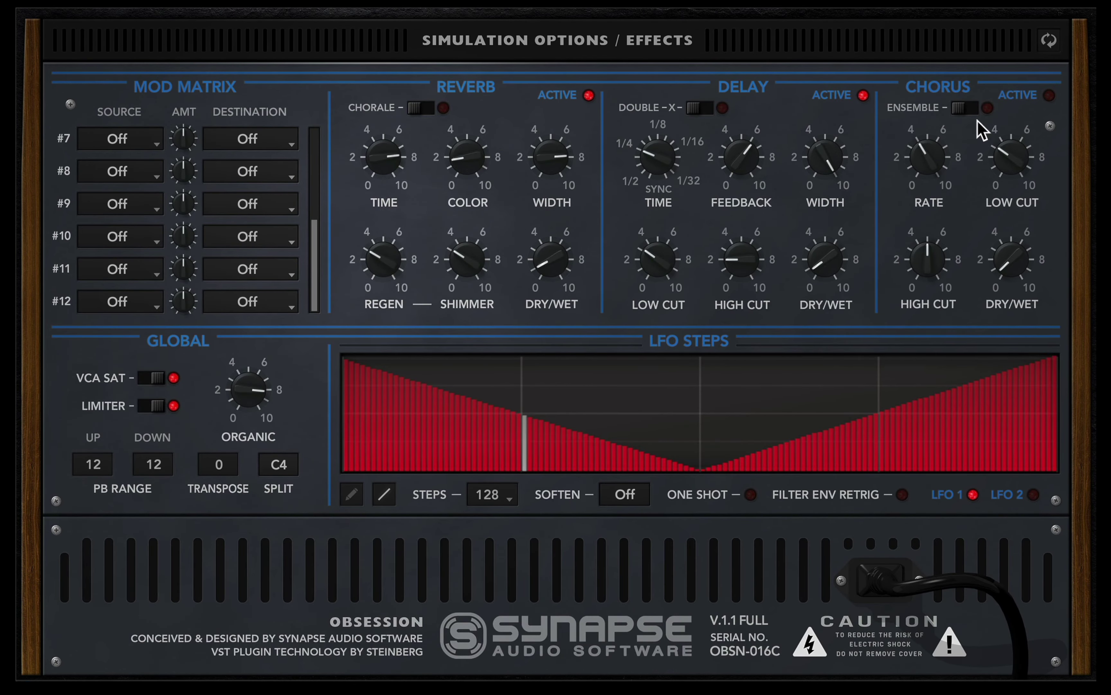
pyautogui.click(1049, 40)
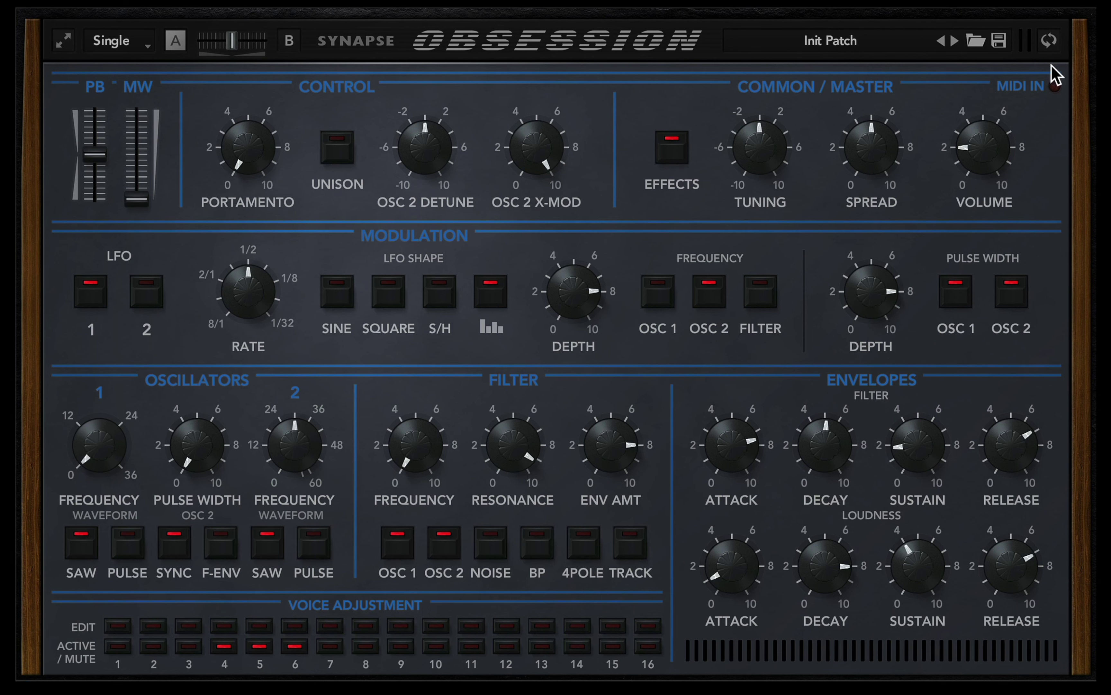
pyautogui.click(1050, 44)
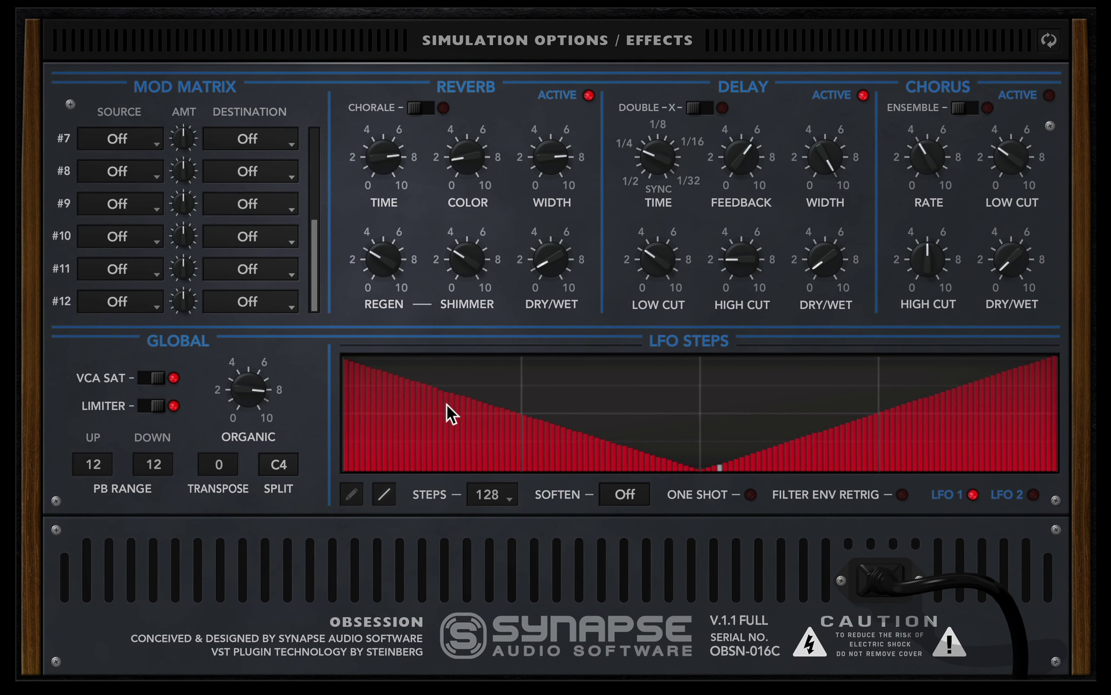
pyautogui.moveTo(247, 389); pyautogui.dragTo(246, 374)
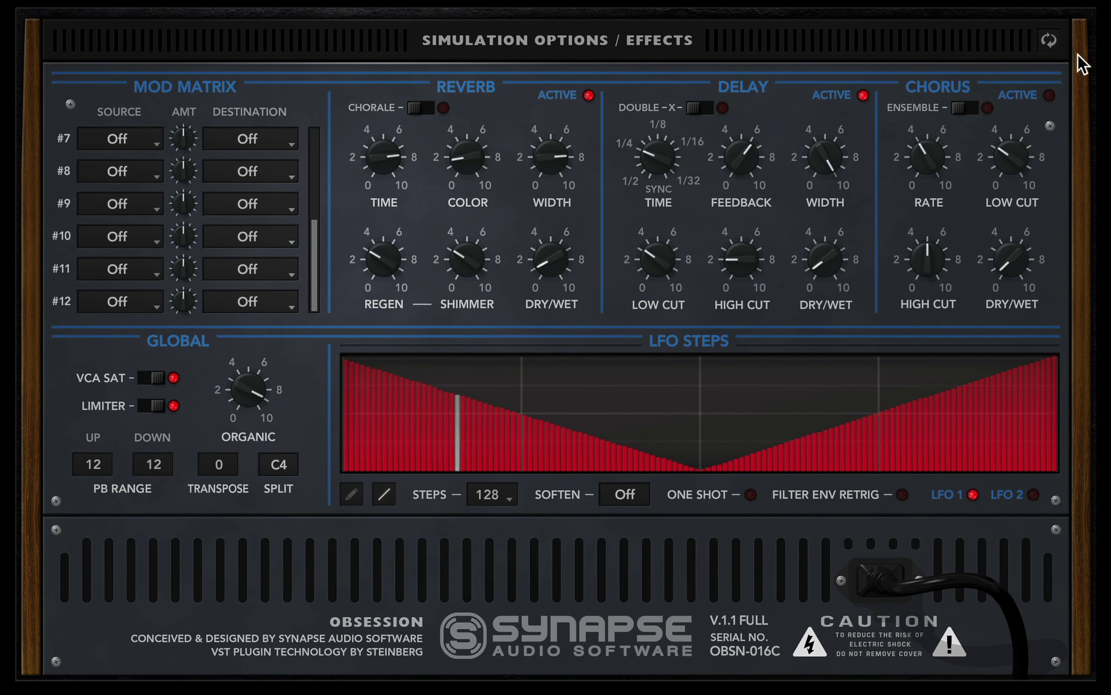
pyautogui.click(1049, 41)
pyautogui.moveTo(579, 435); pyautogui.dragTo(478, 538)
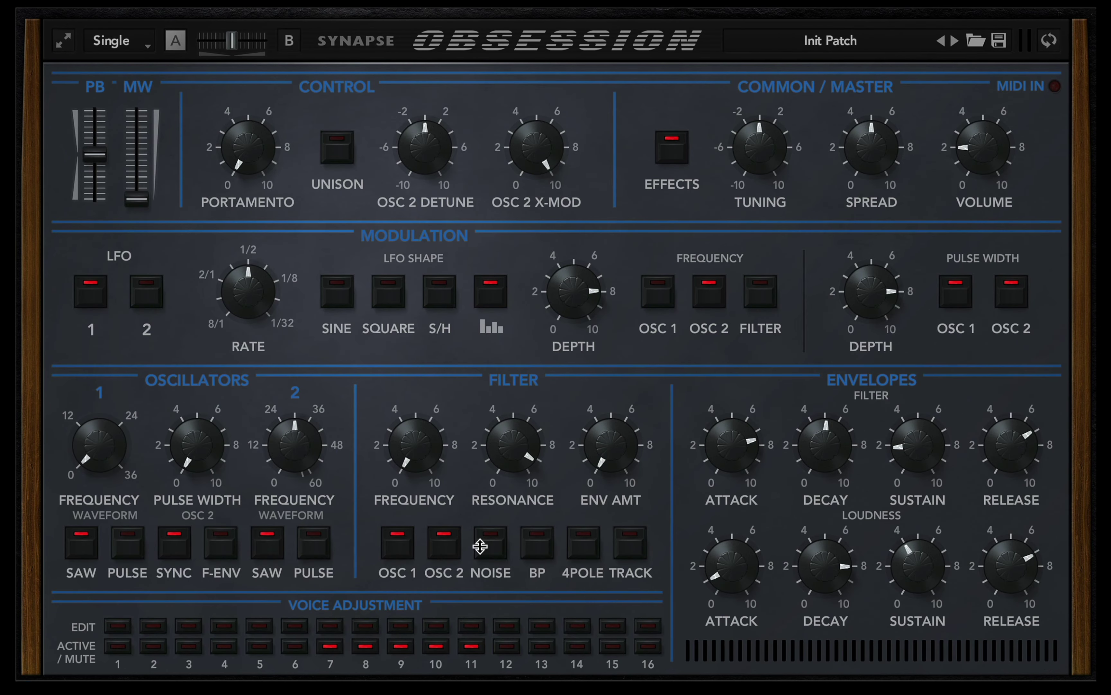